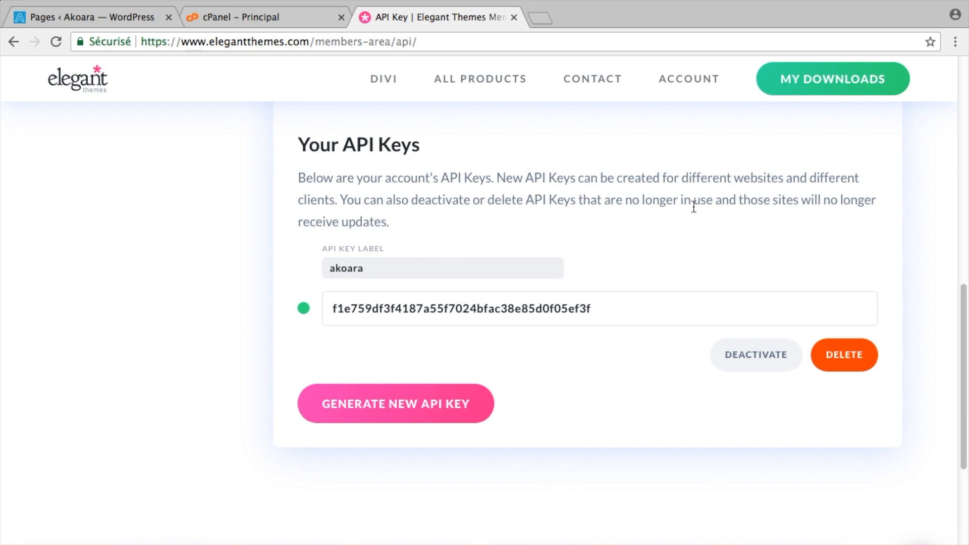
Copy the Elegant Themes API key labelled akoara and open the update settings of the Divi theme options in WordPress.
click(607, 311)
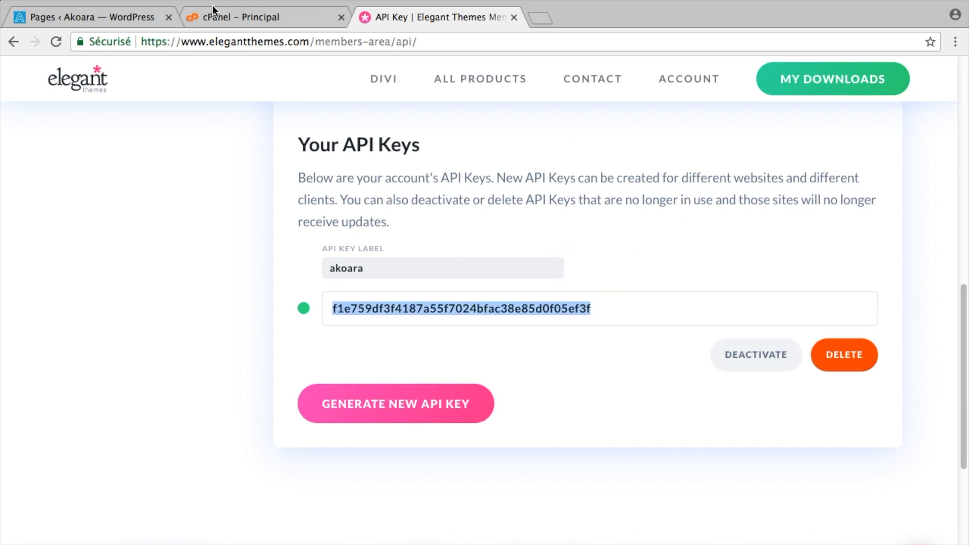
click(106, 21)
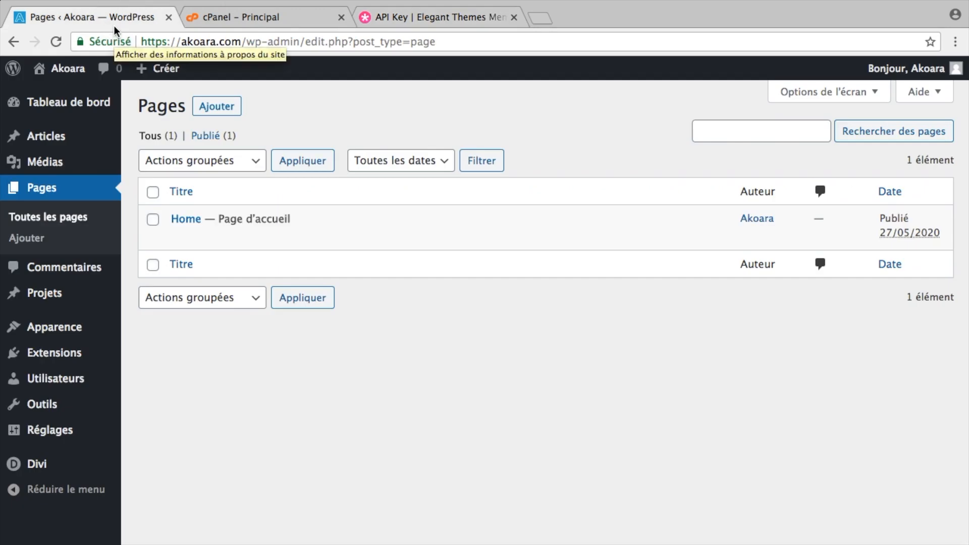
mouse_move(49, 469)
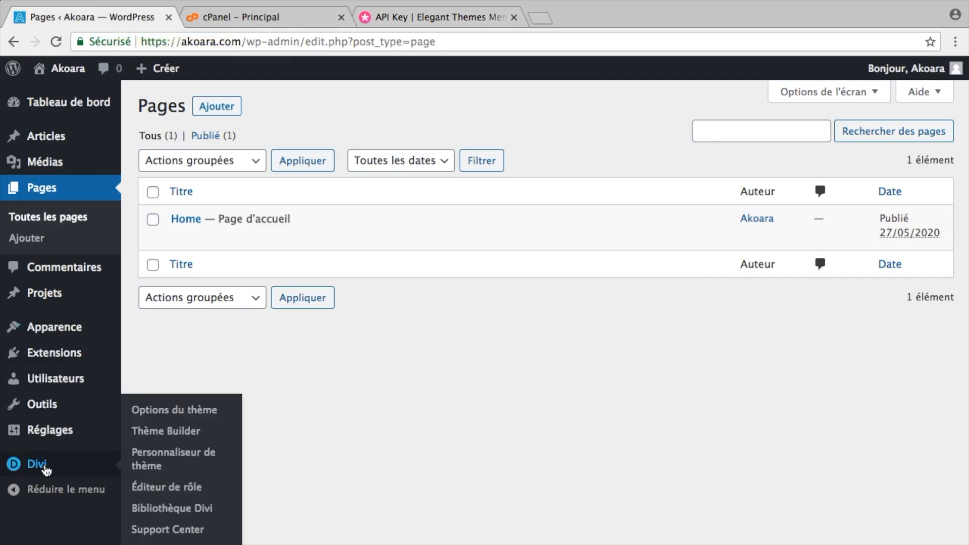
click(66, 471)
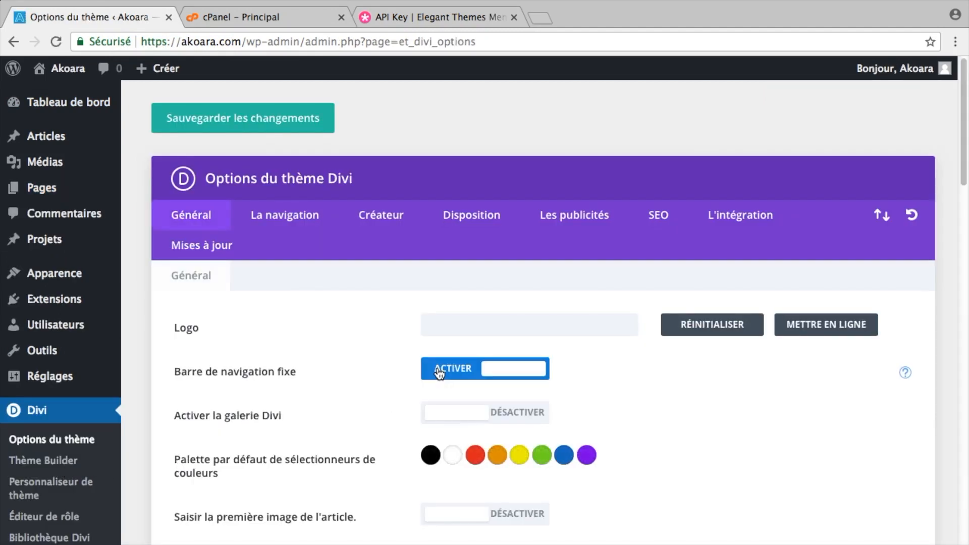
click(209, 252)
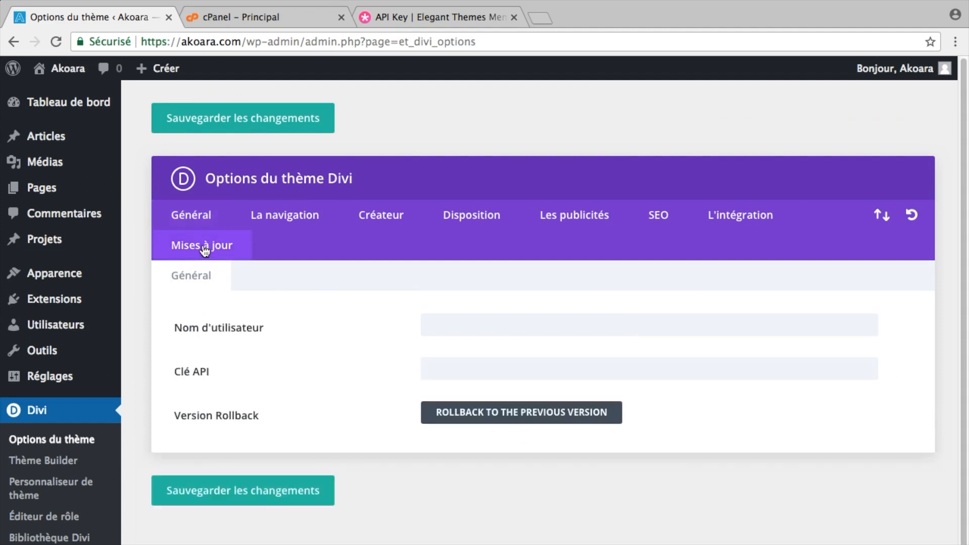
Enter the account username and paste the API key in the Divi update settings, and save the changes.
click(518, 325)
text(••••••••)
click(509, 358)
key(super+v)
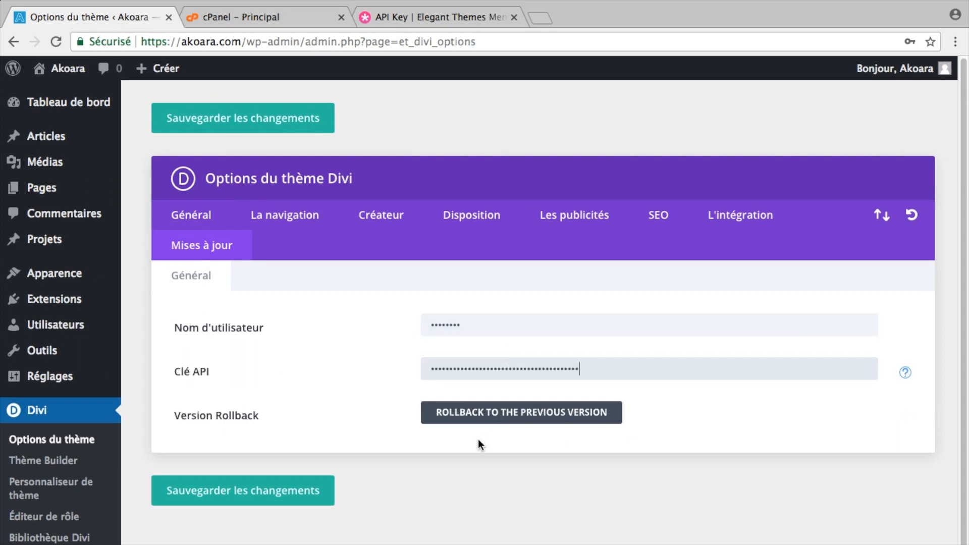
click(290, 495)
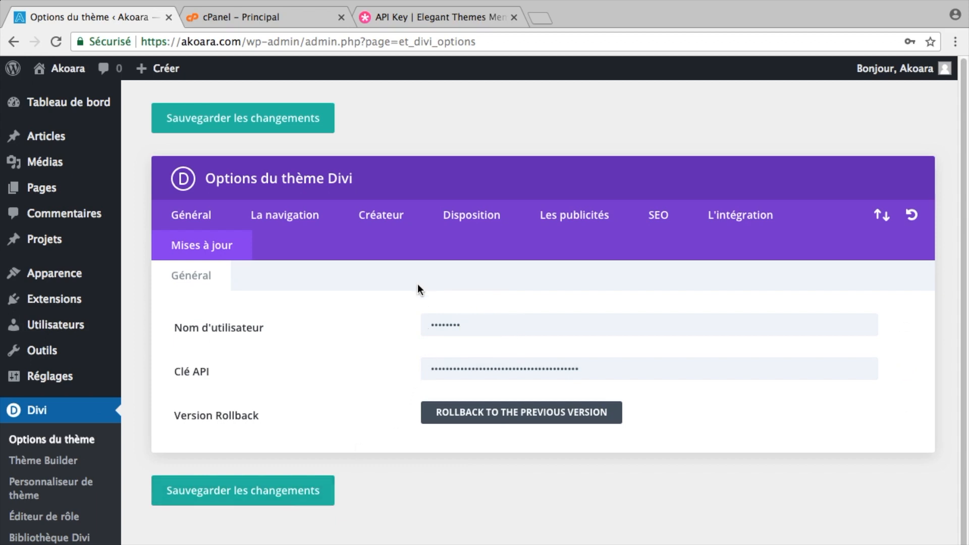
Upload logo-akoara-bis.png and logo-akoara-title.png to the media library from the logo setting of the general Divi options.
click(203, 218)
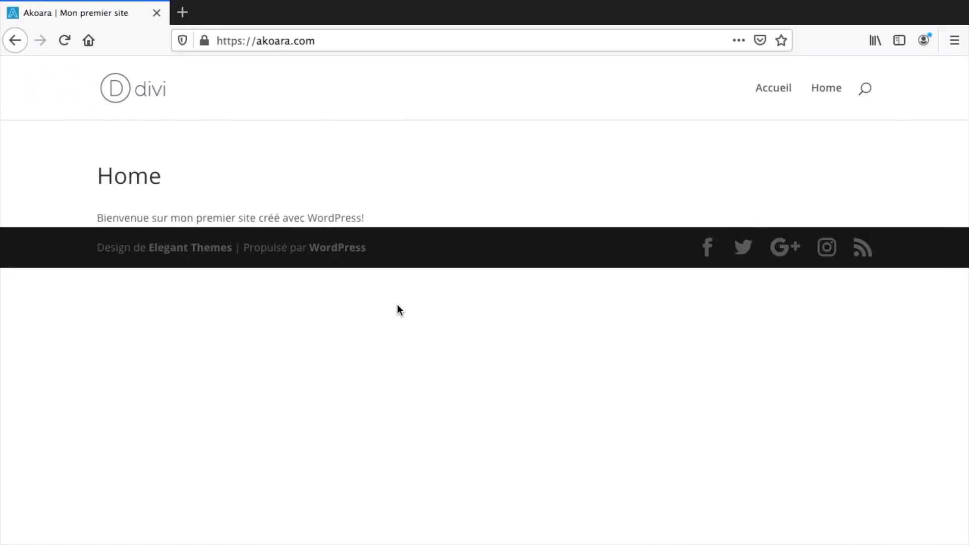
click(64, 41)
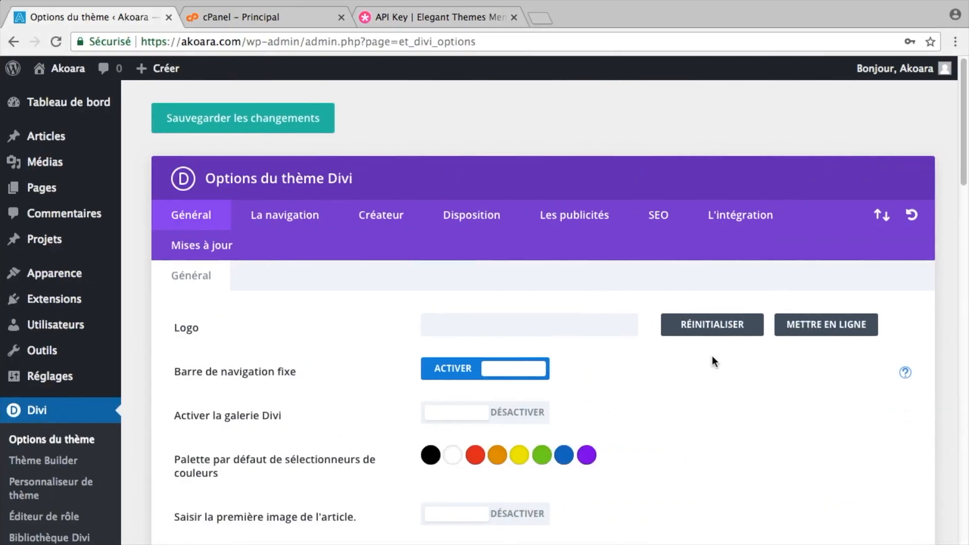
click(818, 325)
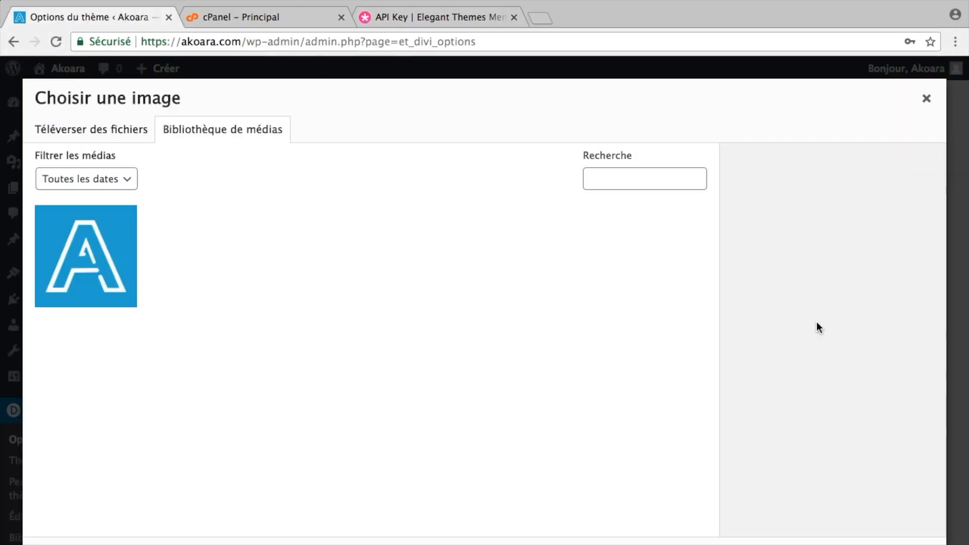
click(121, 132)
click(516, 343)
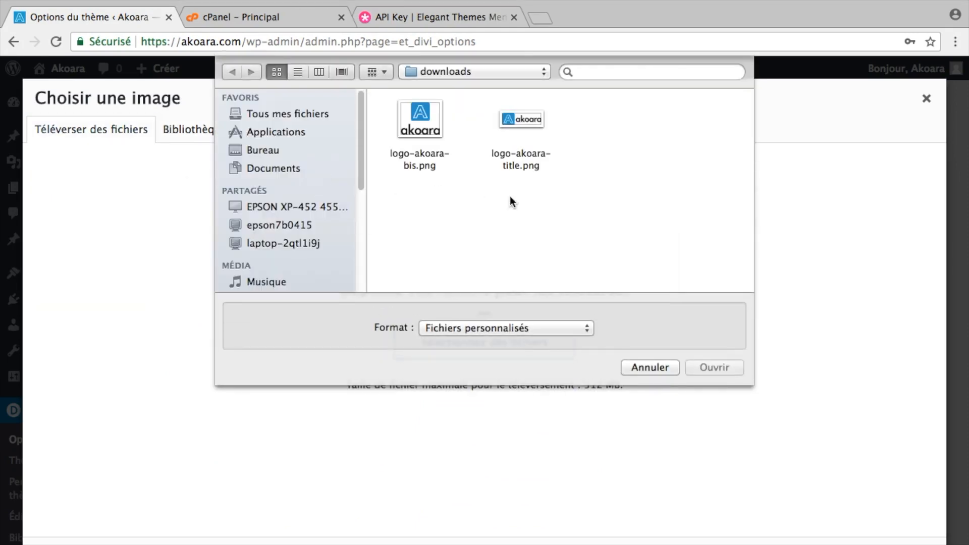
drag(568, 204, 437, 124)
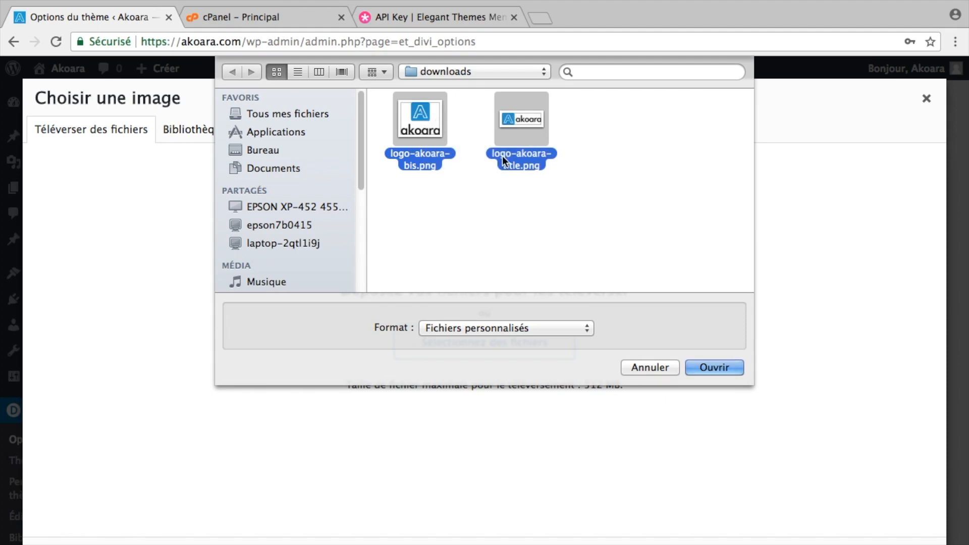
click(723, 361)
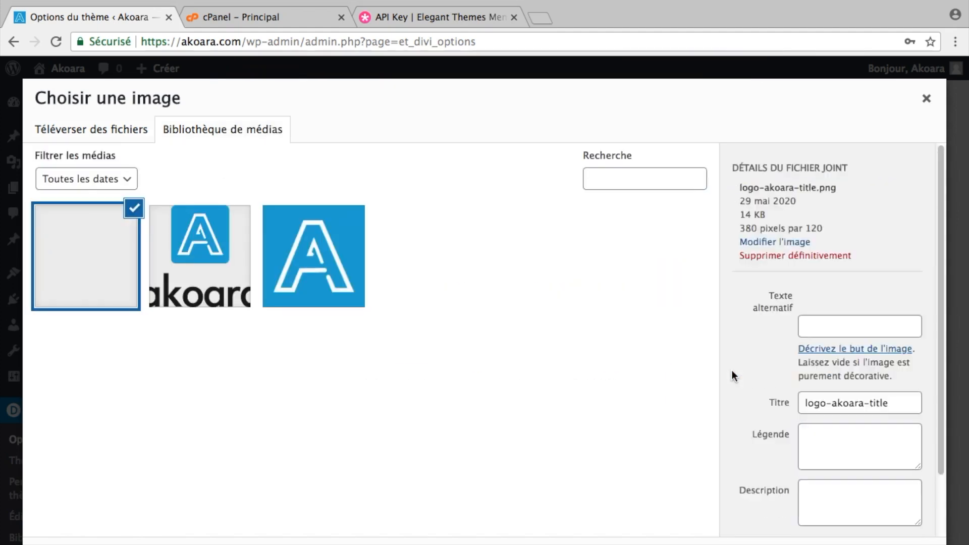
Give logo-akoara-title.png the alternative text "Logo Akoara" and save it as the site logo, refreshing the live site to check.
click(851, 362)
text(Logo)
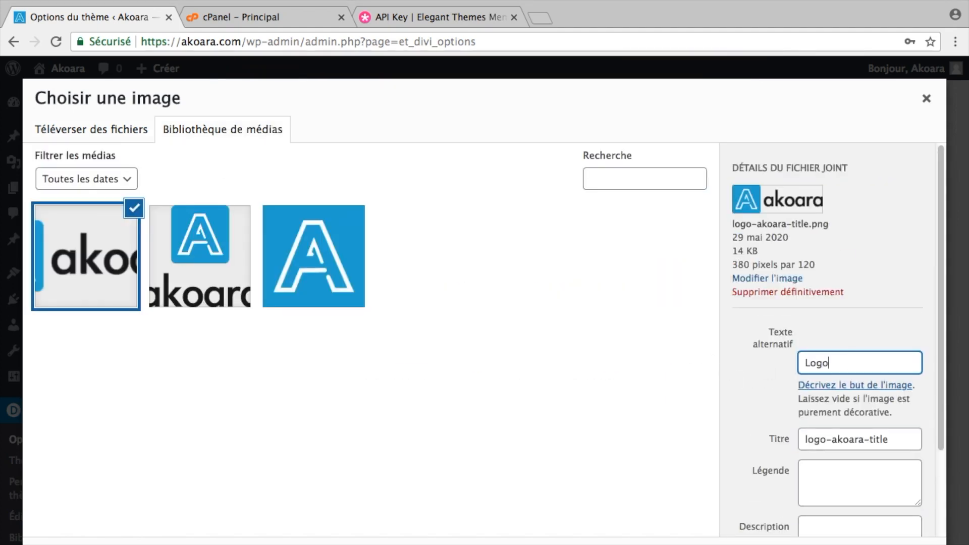
text( Akoara)
click(893, 544)
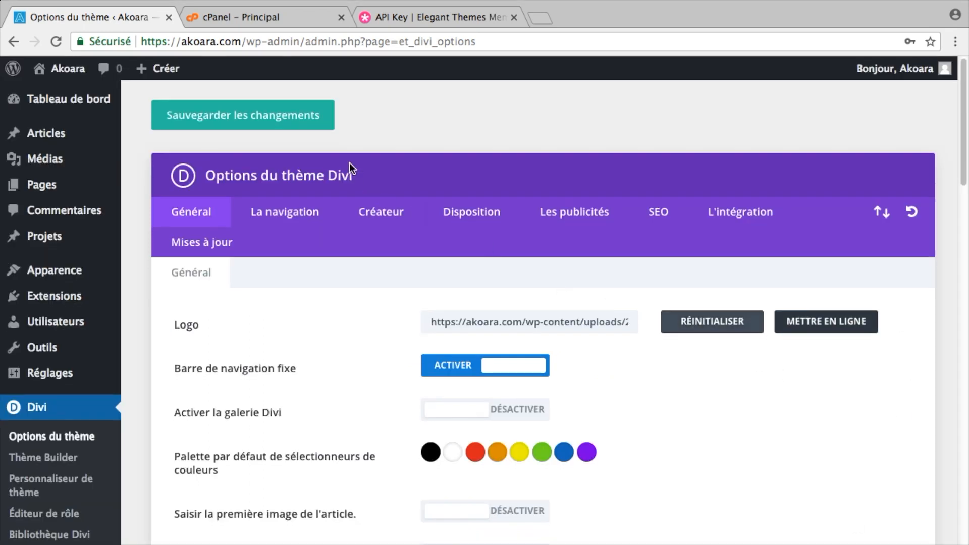
click(320, 126)
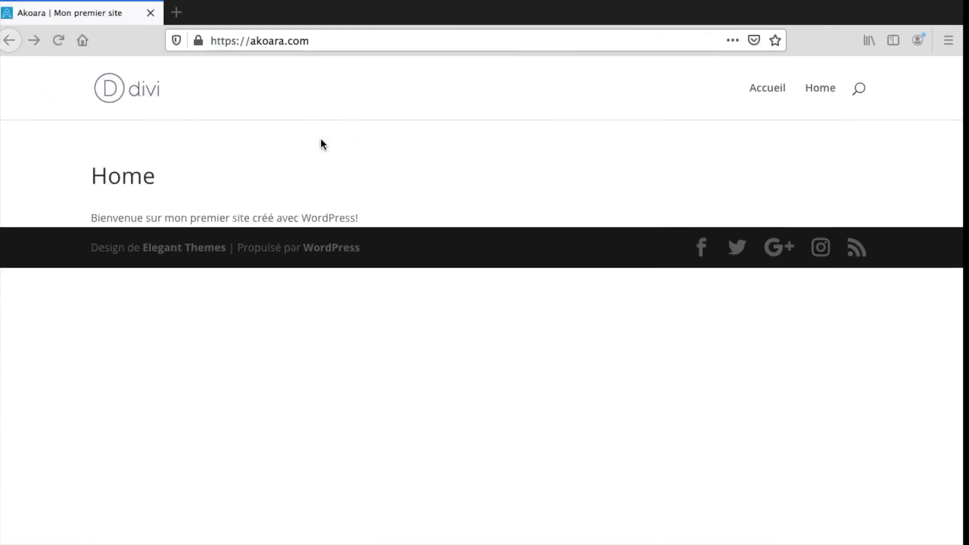
click(59, 41)
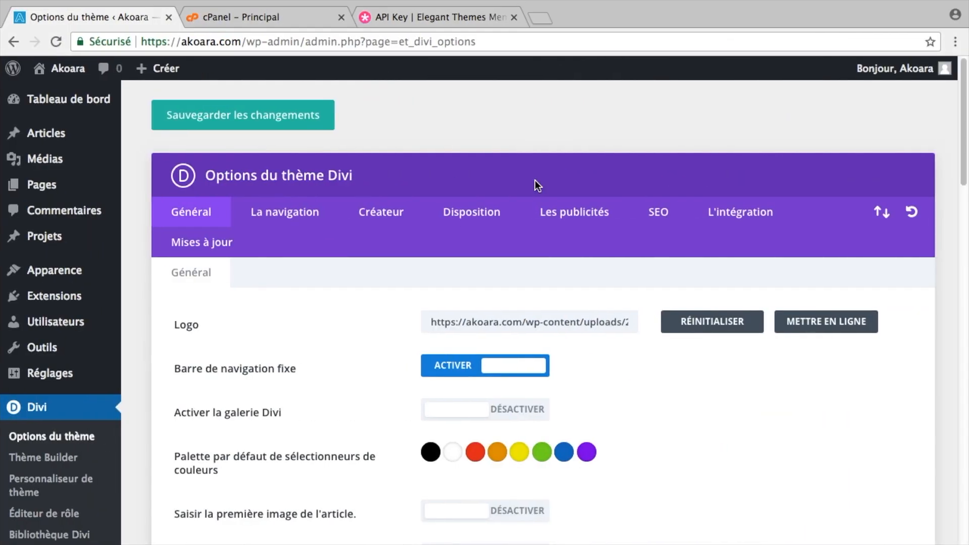
Open the Home page in the Divi builder and choose to start from a predefined layout.
mouse_move(49, 189)
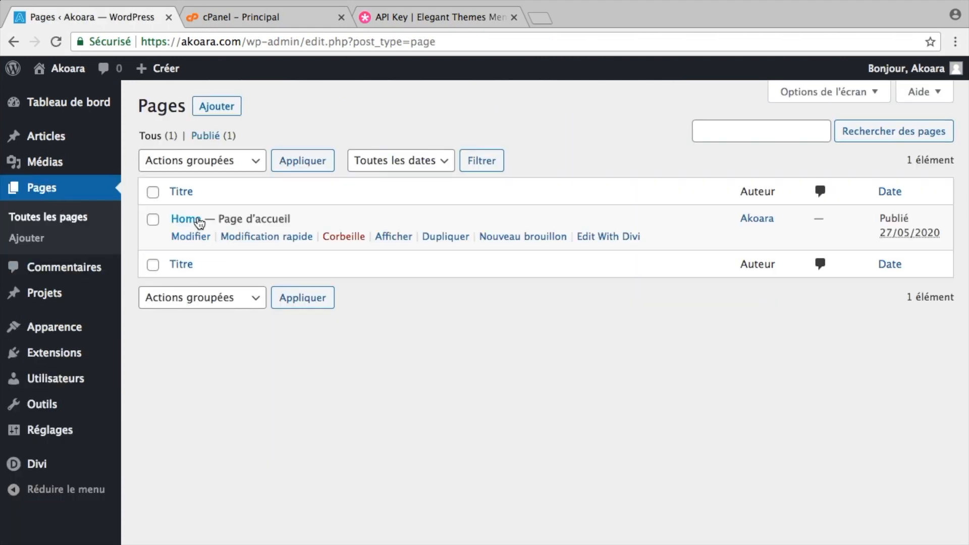
click(199, 223)
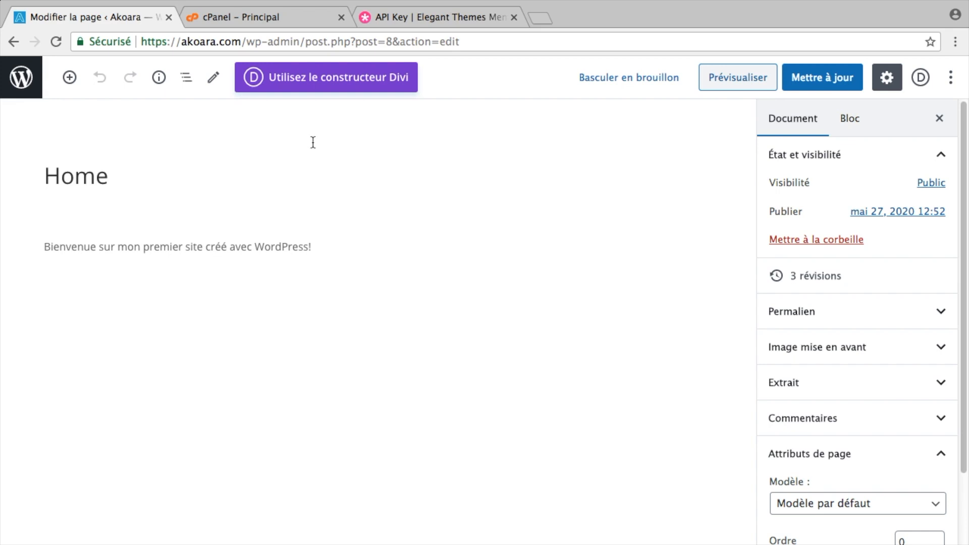
click(333, 88)
click(380, 399)
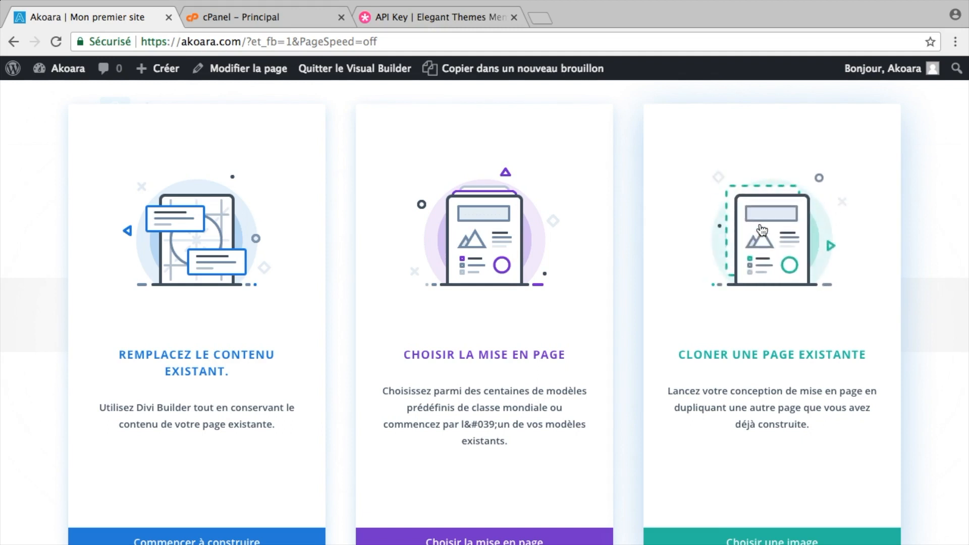
click(515, 334)
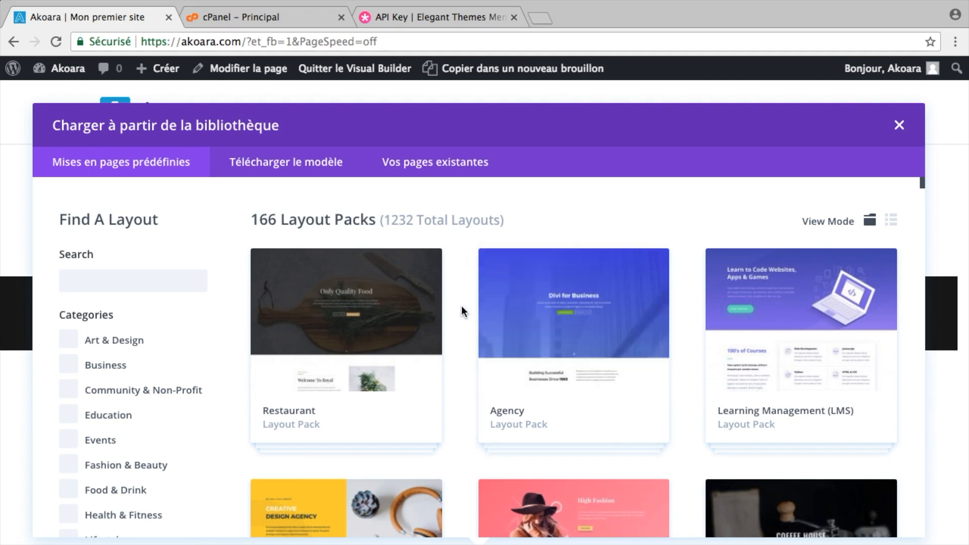
Examine the range of predefined layout packs and the total number of layouts offered in the library.
scroll(463, 305, down, 5)
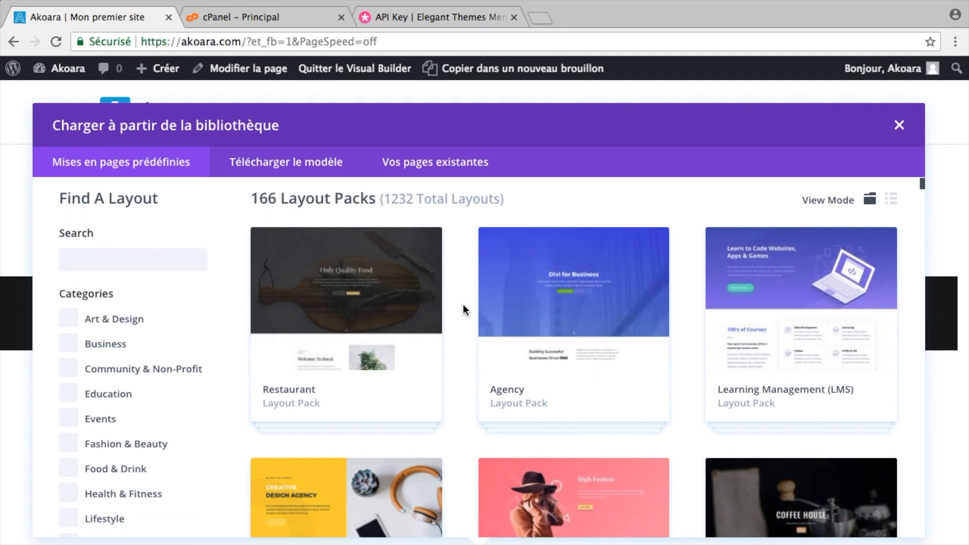
scroll(462, 304, up, 5)
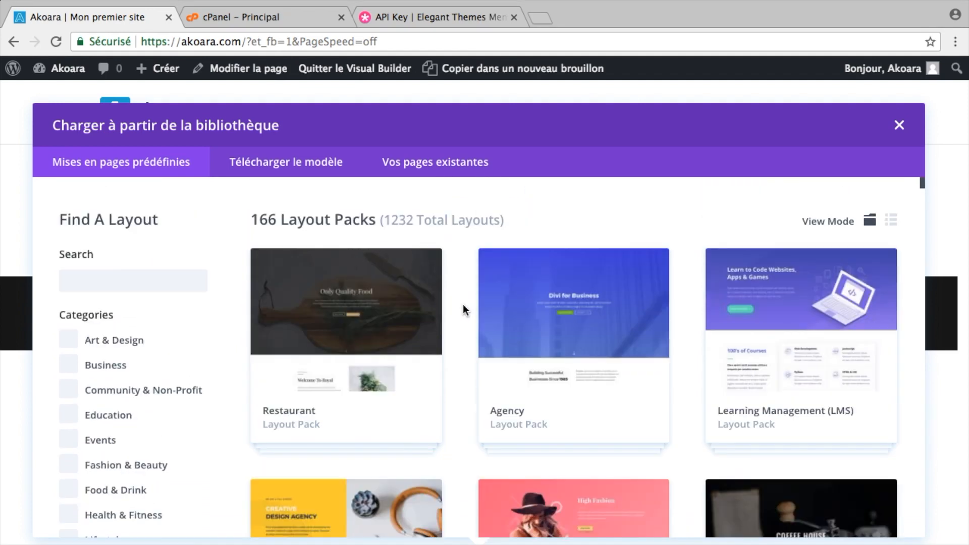
scroll(463, 304, down, 5)
scroll(463, 304, up, 5)
drag(381, 221, 415, 221)
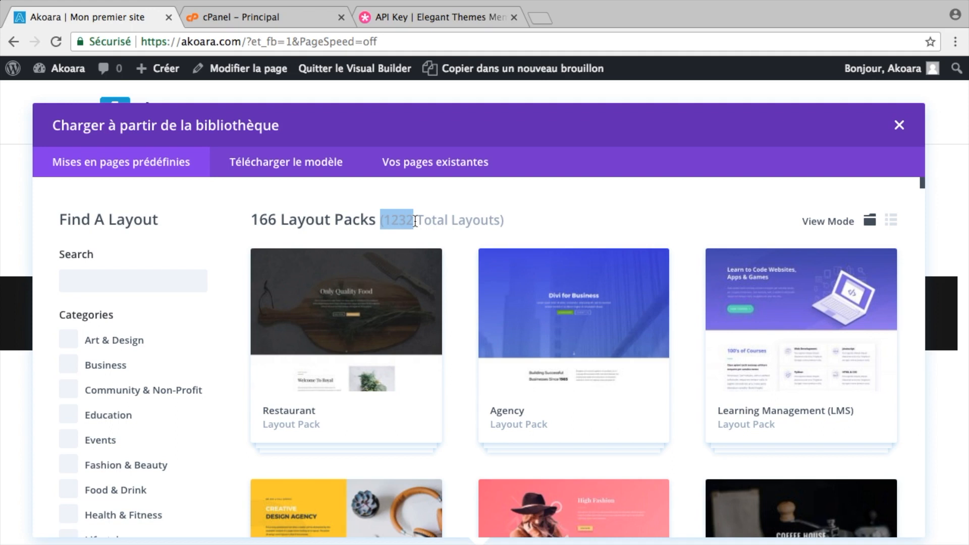
click(468, 199)
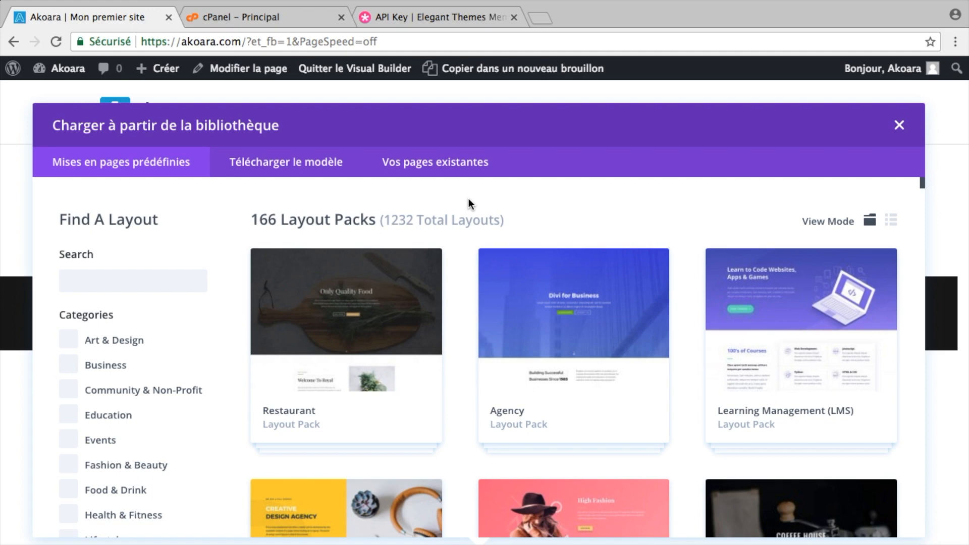
Filter the layout packs by the Health & Fitness category and open the Personal Trainer pack.
scroll(168, 289, down, 1)
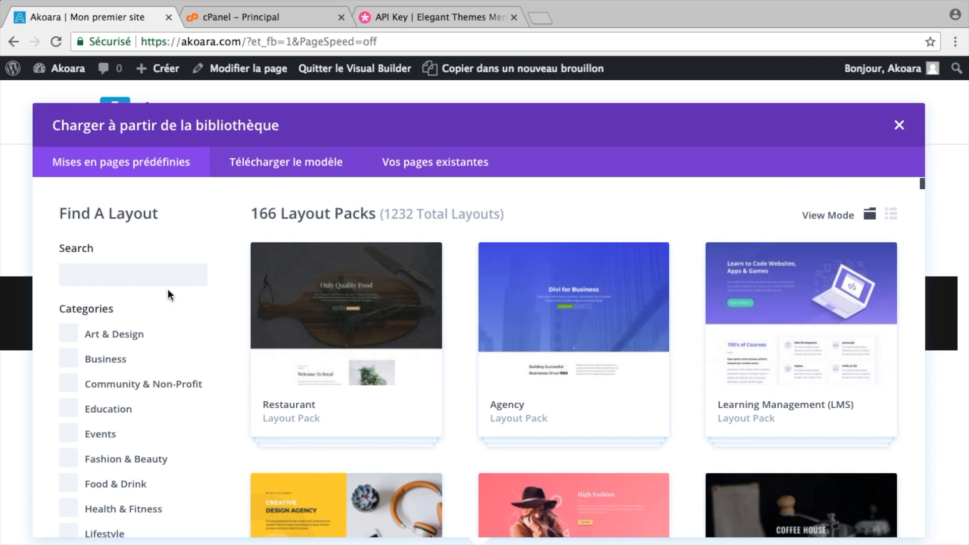
scroll(165, 288, down, 5)
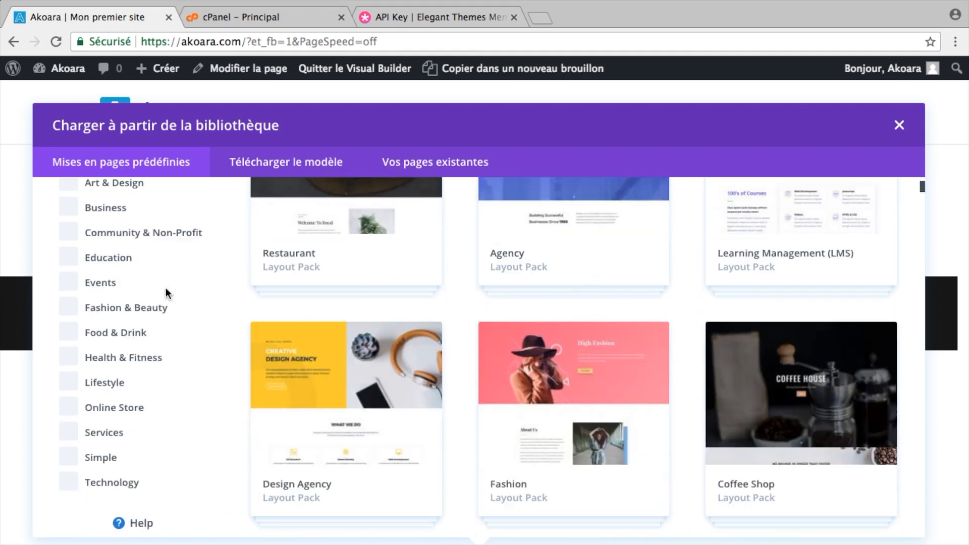
click(69, 357)
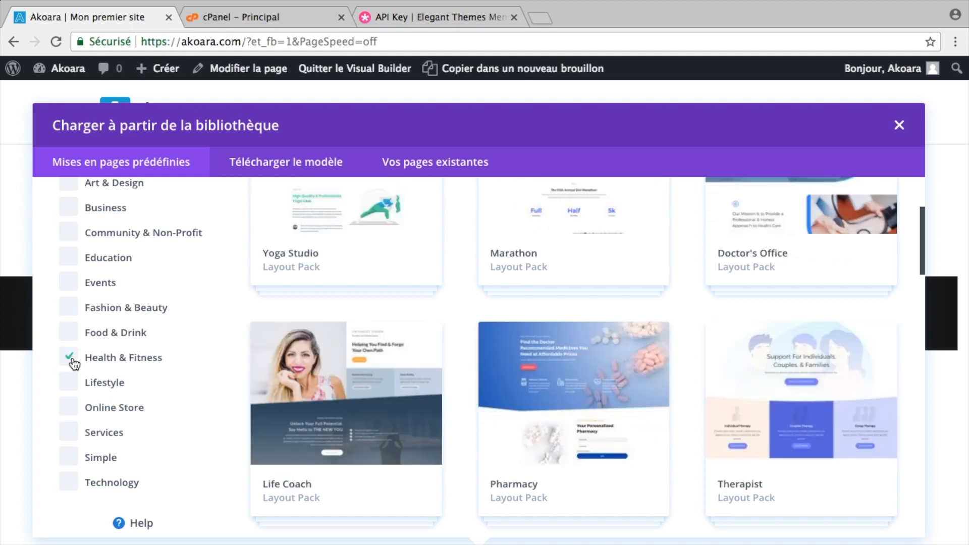
scroll(252, 225, up, 5)
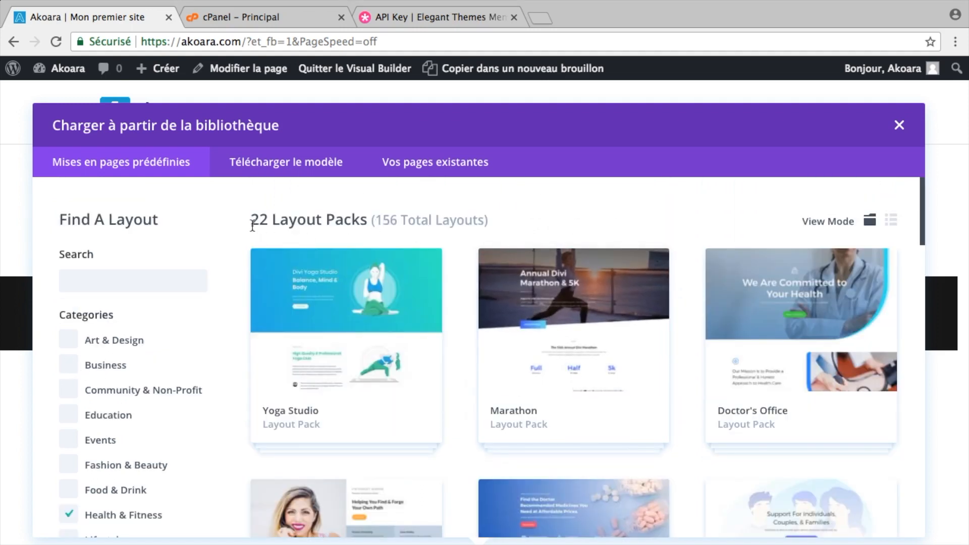
scroll(540, 313, down, 10)
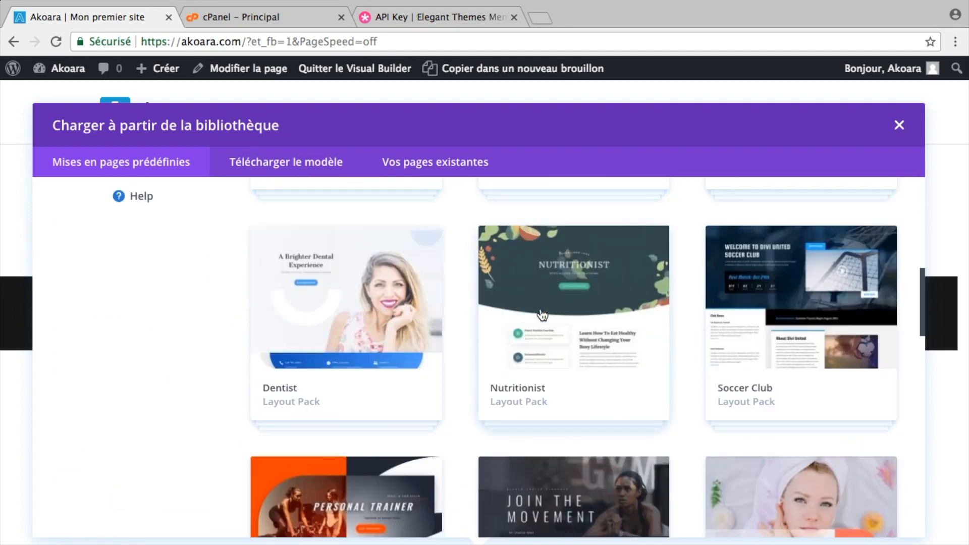
scroll(540, 314, down, 5)
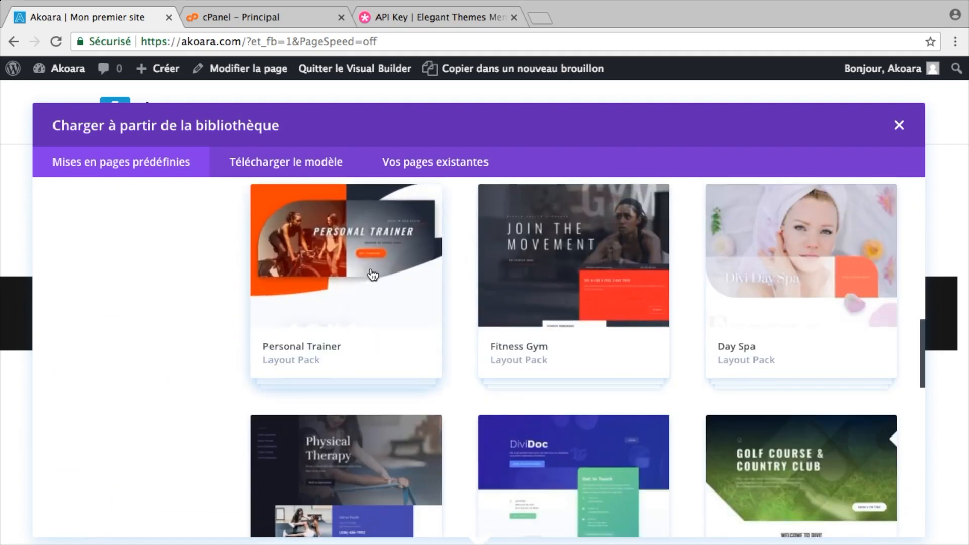
click(373, 274)
Examine the layouts in the Personal Trainer pack, previewing the Landing and Services pages.
scroll(502, 318, down, 1)
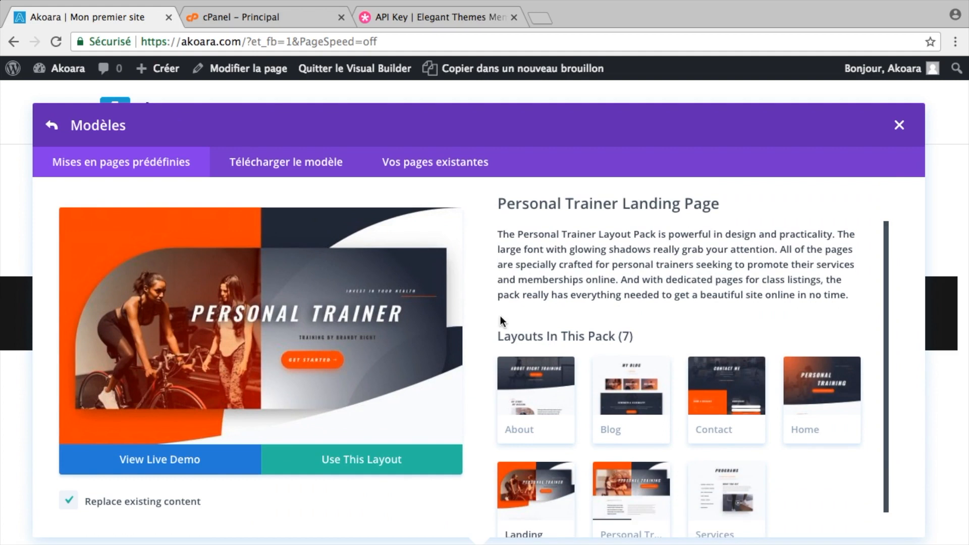
scroll(502, 321, down, 1)
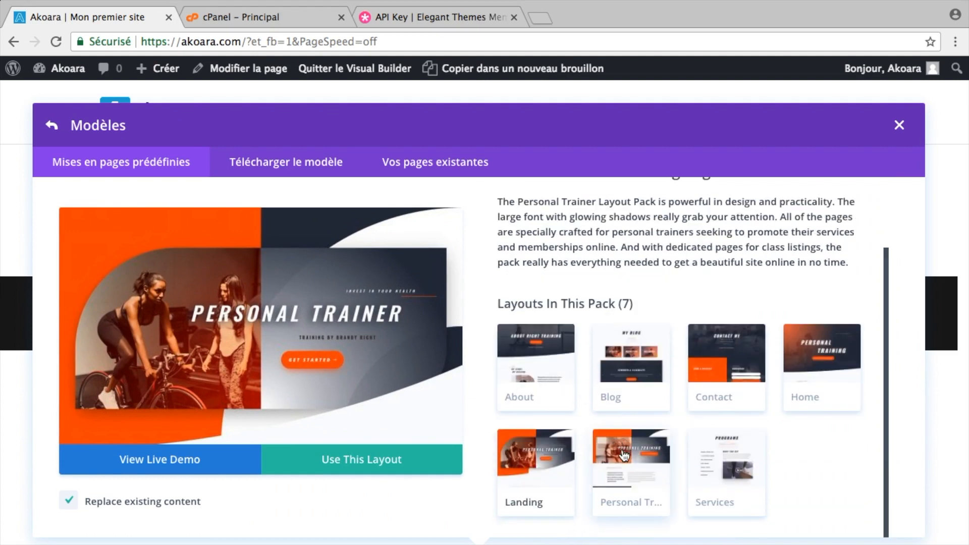
scroll(302, 347, down, 5)
scroll(302, 347, down, 10)
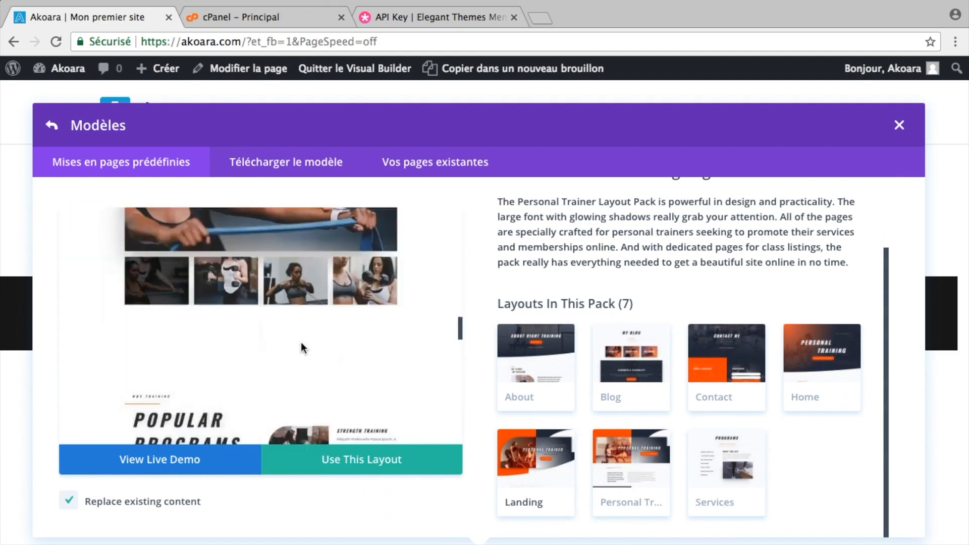
click(733, 457)
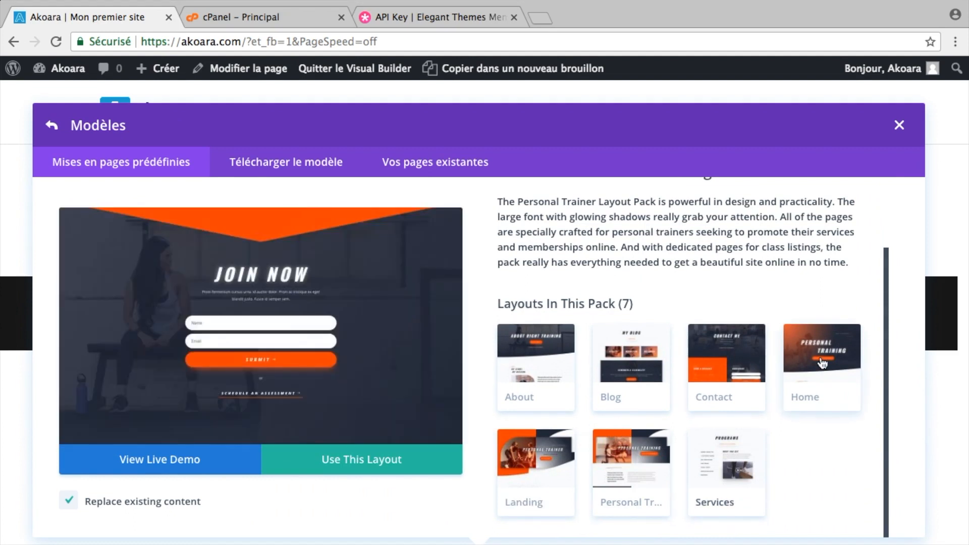
Preview the Home and Contact layouts of the Personal Trainer pack and return to the Health & Fitness pack list.
click(789, 351)
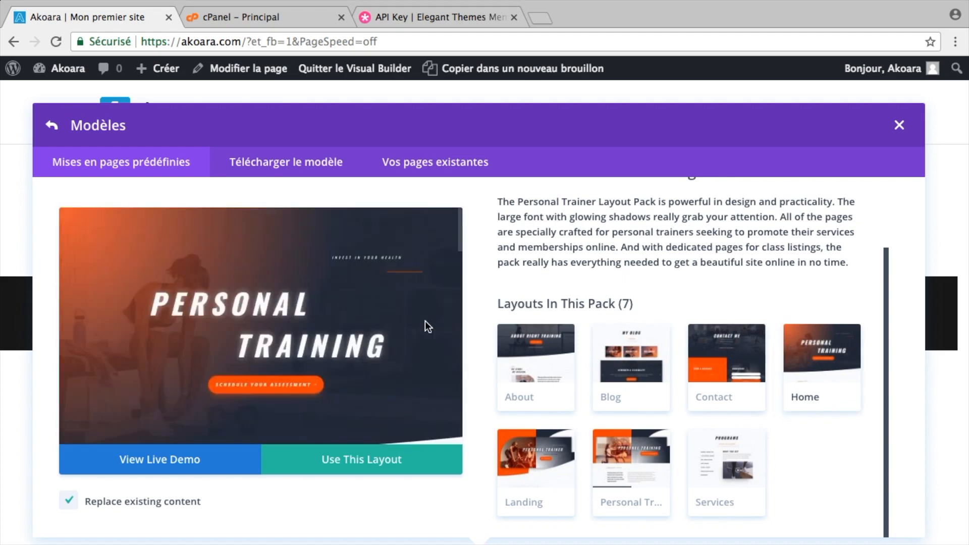
click(737, 356)
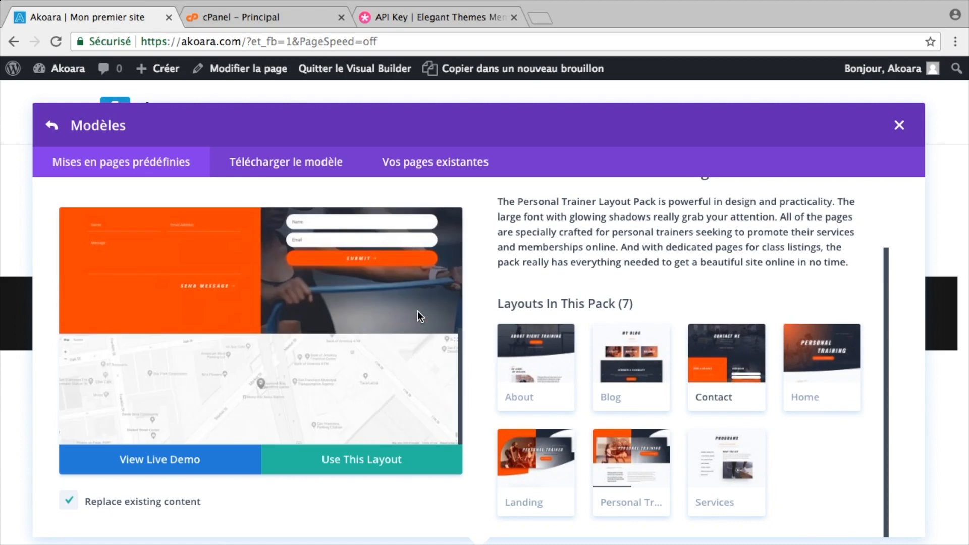
click(52, 125)
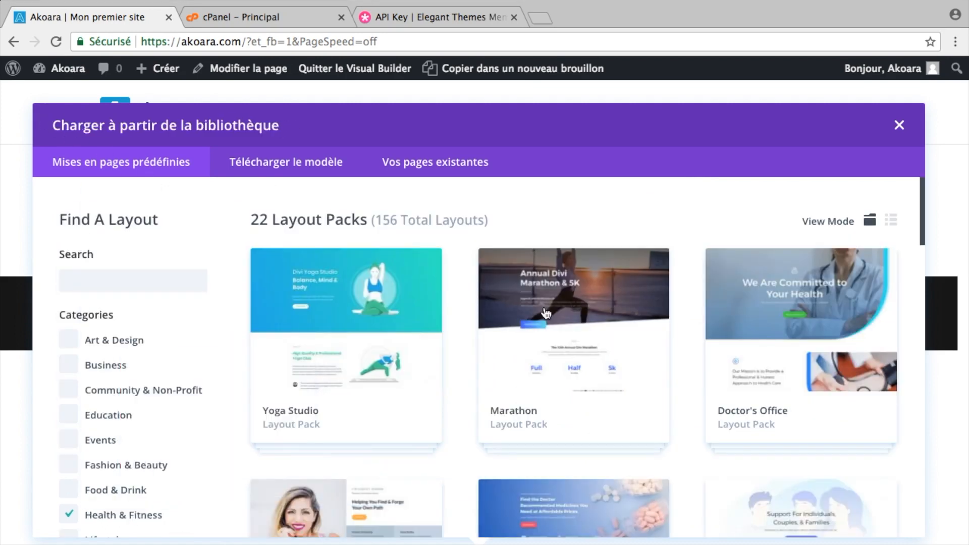
Look over the layouts in the Fitness Gym pack and return to the pack list.
scroll(526, 295, down, 3)
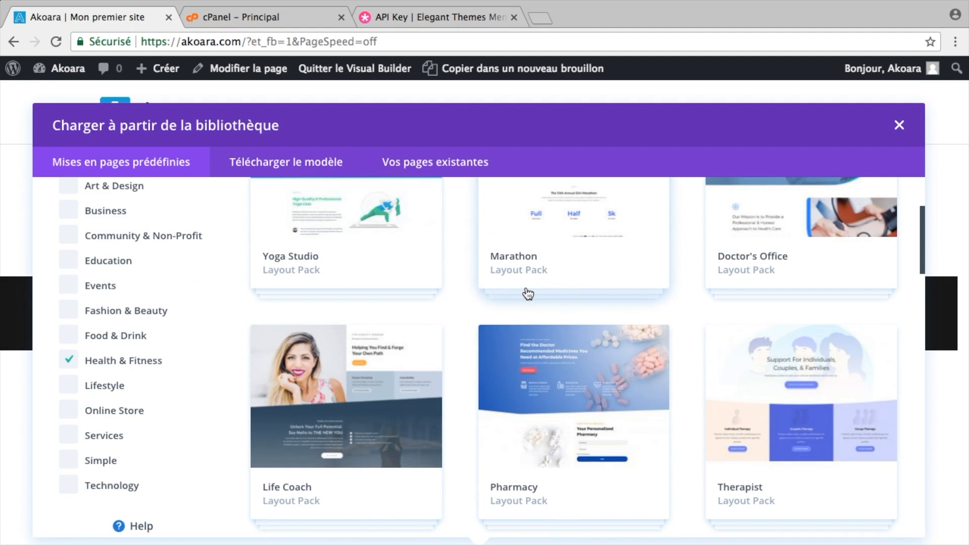
scroll(526, 294, down, 6)
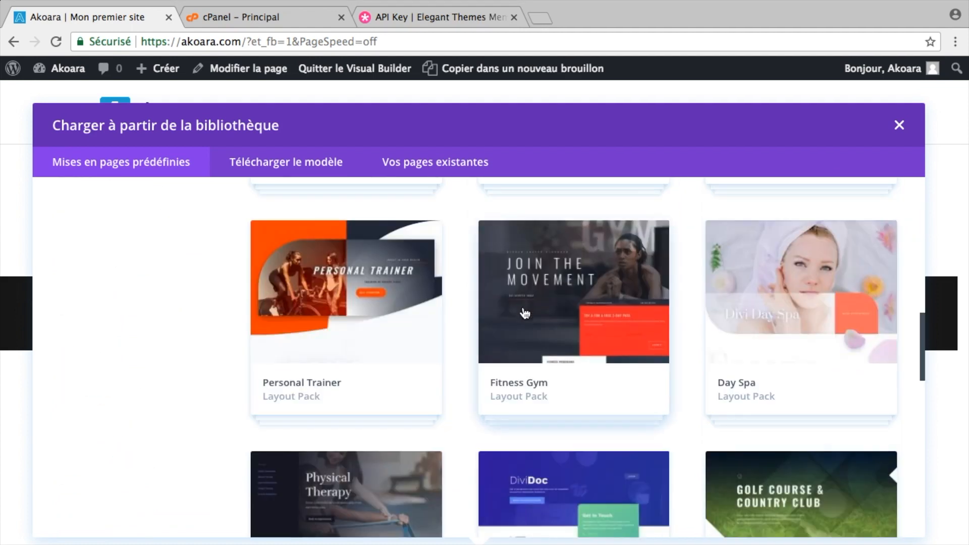
click(525, 307)
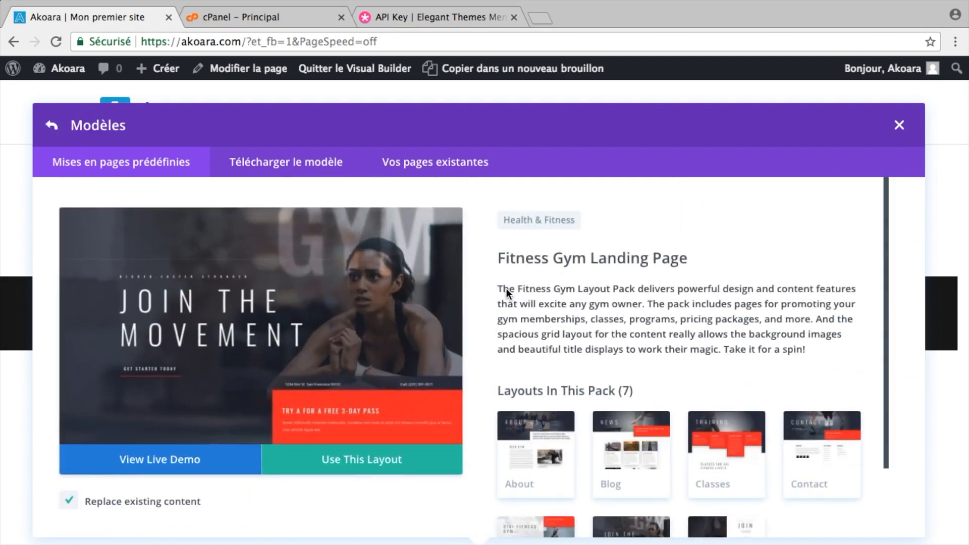
scroll(604, 309, down, 2)
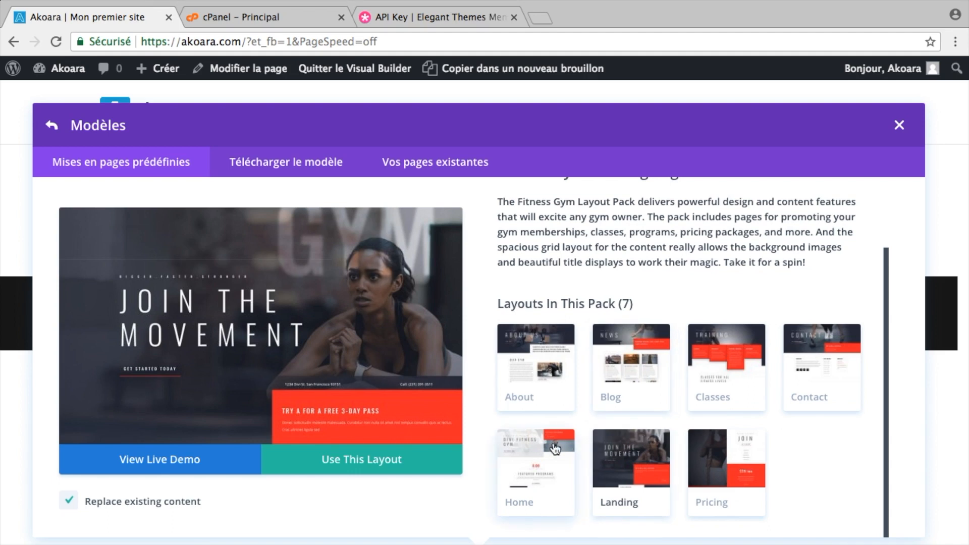
click(52, 126)
Find the Golf Course pack among the Health & Fitness layout packs and open it.
scroll(666, 389, down, 10)
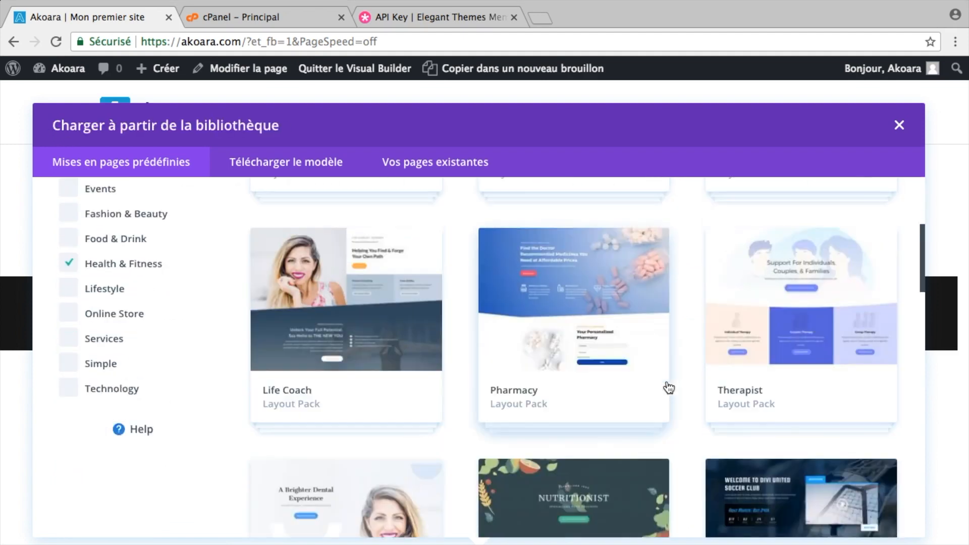
scroll(668, 388, down, 4)
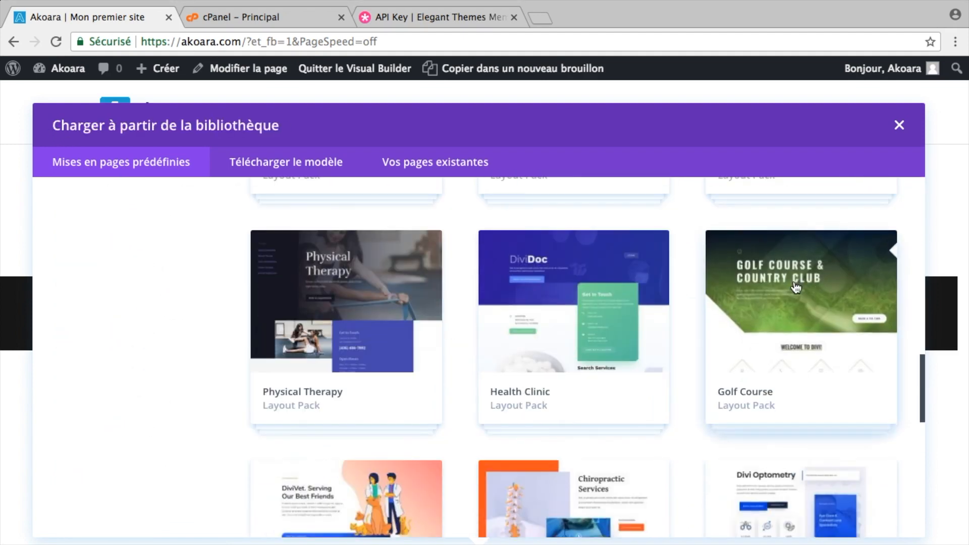
click(795, 287)
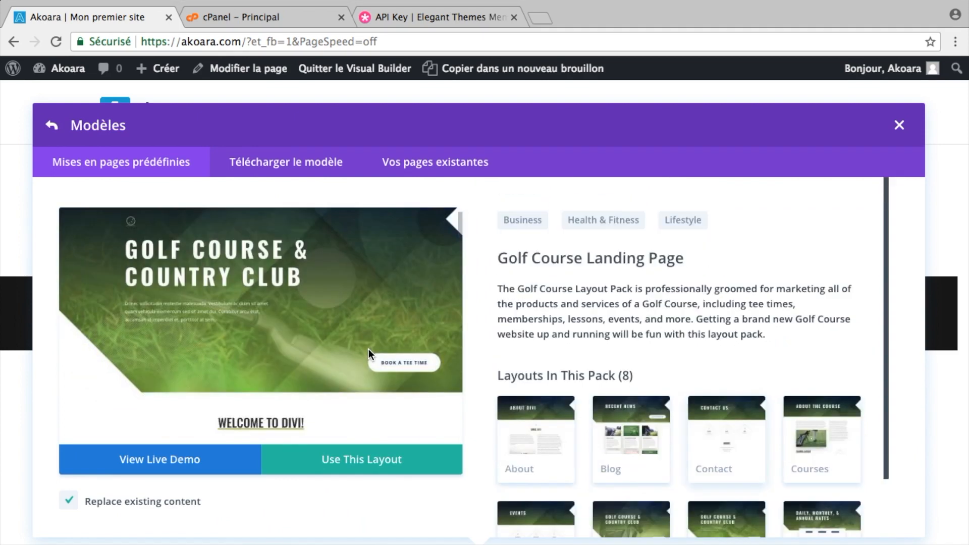
Preview the full Golf Course Landing Page and load it into the Home page with existing content replaced.
scroll(369, 350, down, 4)
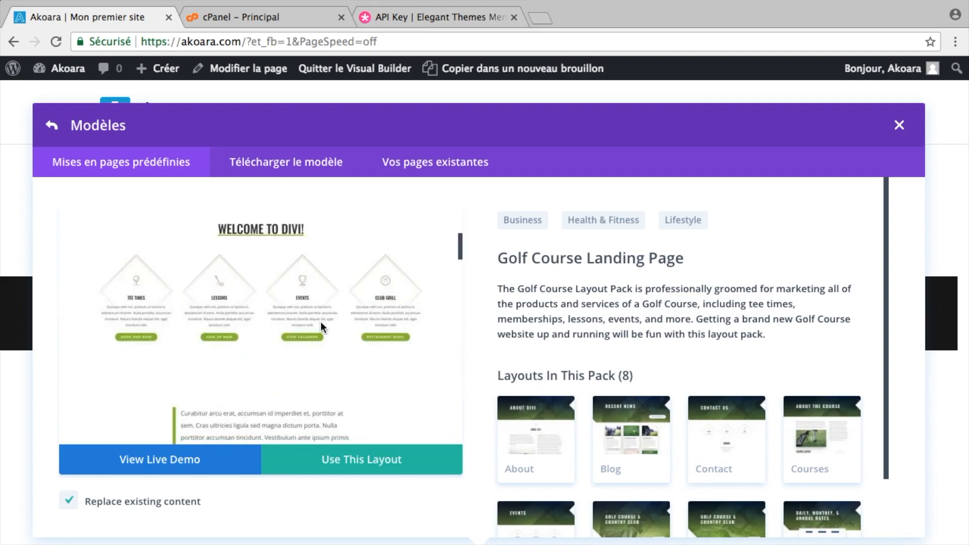
scroll(320, 322, down, 20)
scroll(362, 354, up, 20)
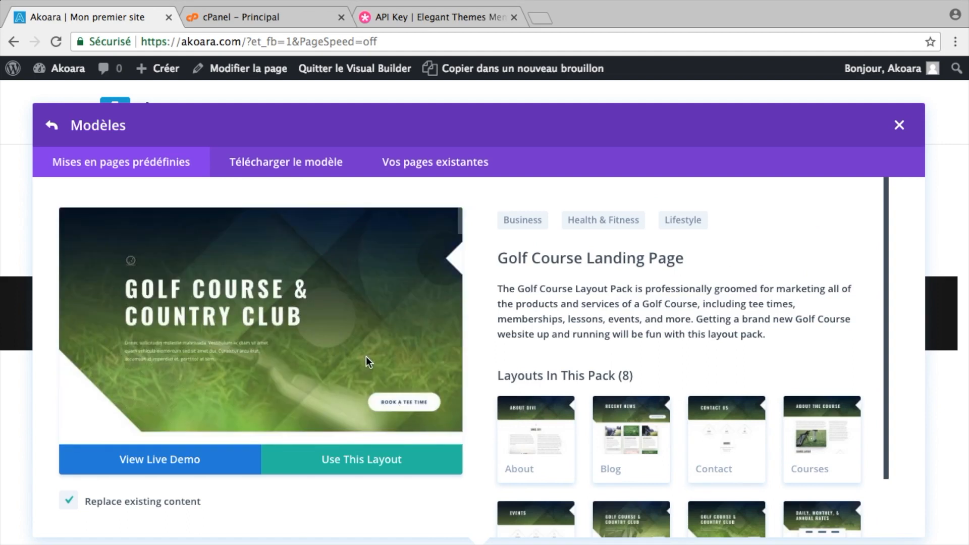
scroll(320, 296, down, 6)
scroll(335, 312, down, 15)
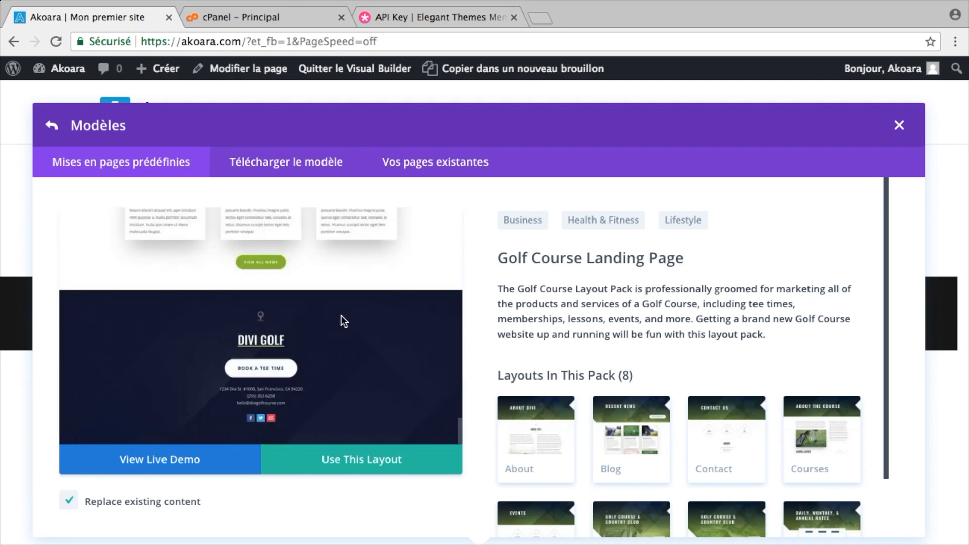
scroll(341, 316, up, 20)
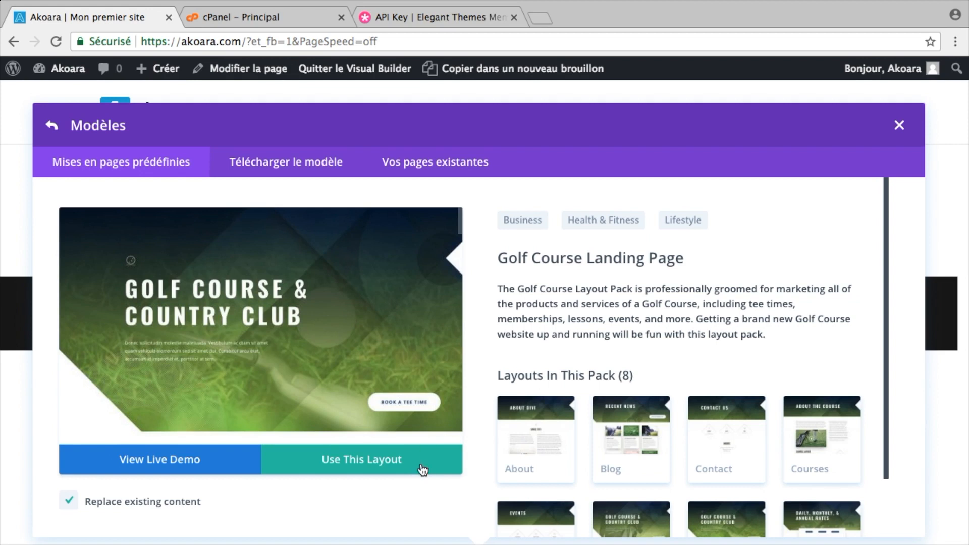
click(422, 469)
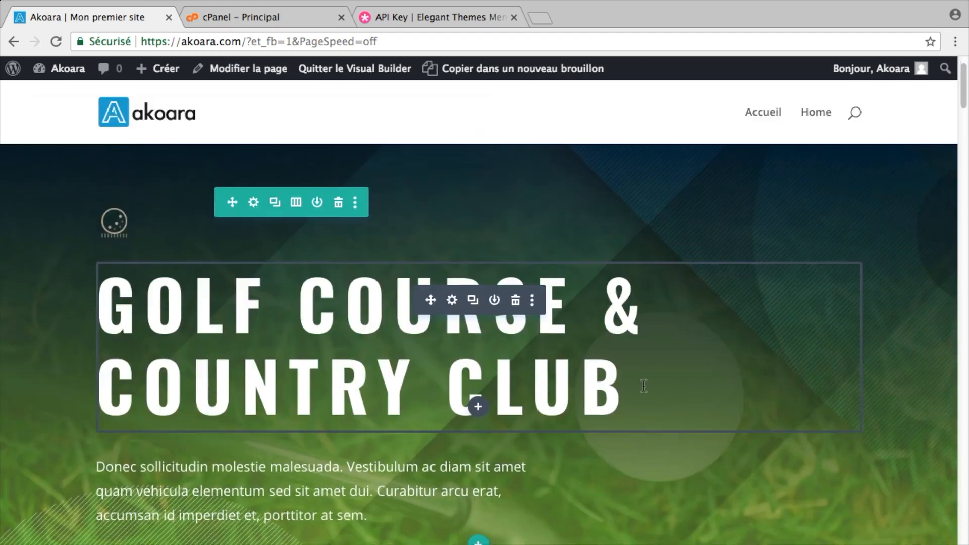
scroll(644, 387, down, 3)
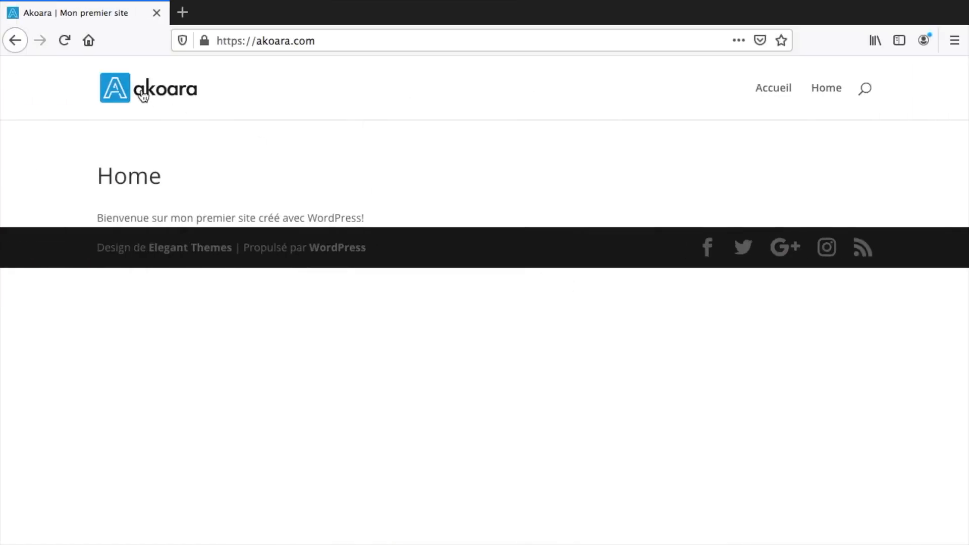
Switch to Firefox, reload akoara.com and examine the published Home page from header to footer.
click(64, 41)
scroll(66, 223, down, 10)
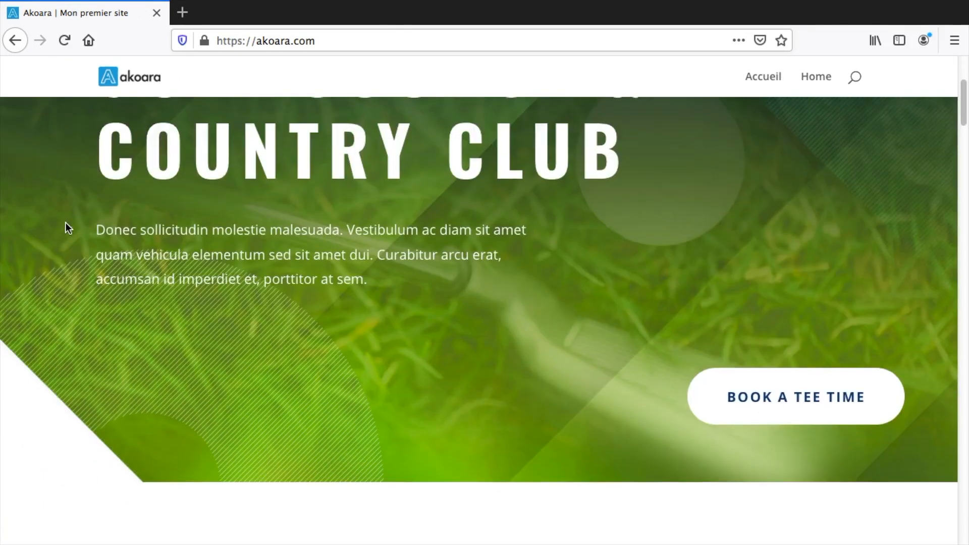
scroll(65, 223, down, 20)
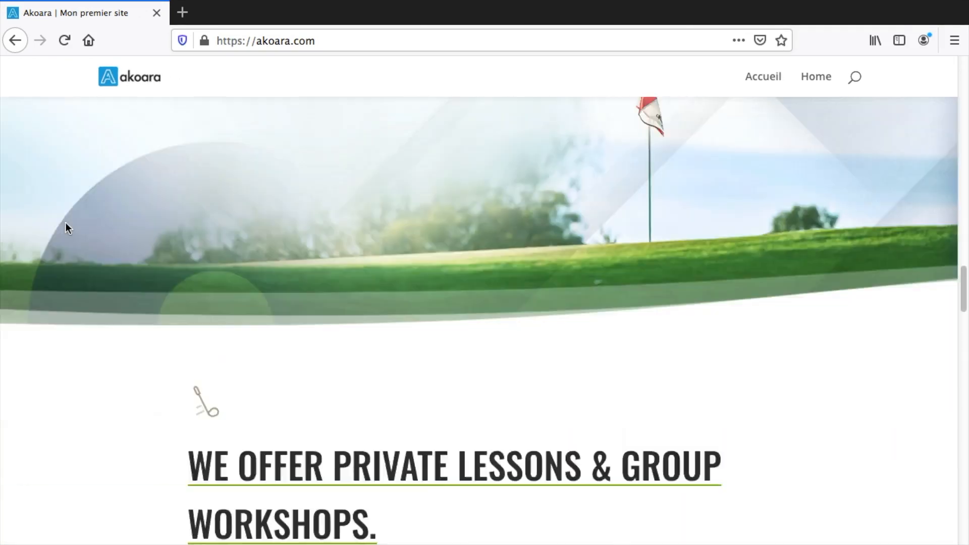
scroll(66, 223, down, 20)
scroll(75, 289, up, 20)
scroll(75, 290, down, 15)
scroll(76, 290, up, 20)
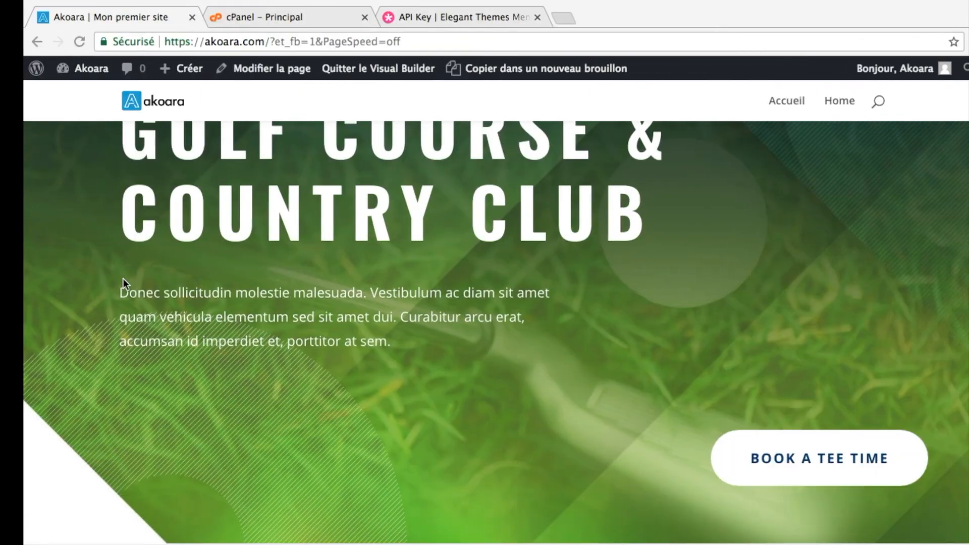
Return to the Visual Builder in Chrome and inspect the section, row and module editing controls in the opening golf section.
scroll(247, 120, up, 5)
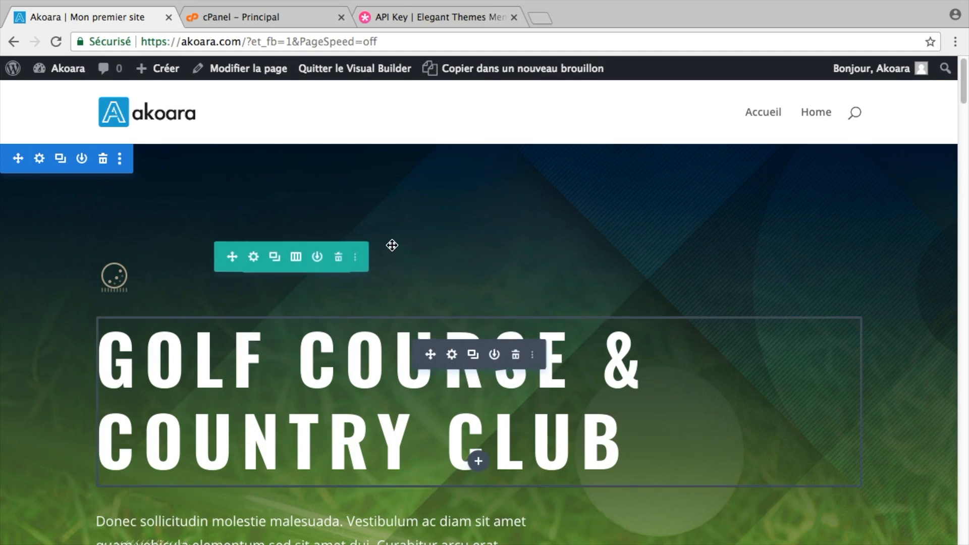
mouse_move(392, 228)
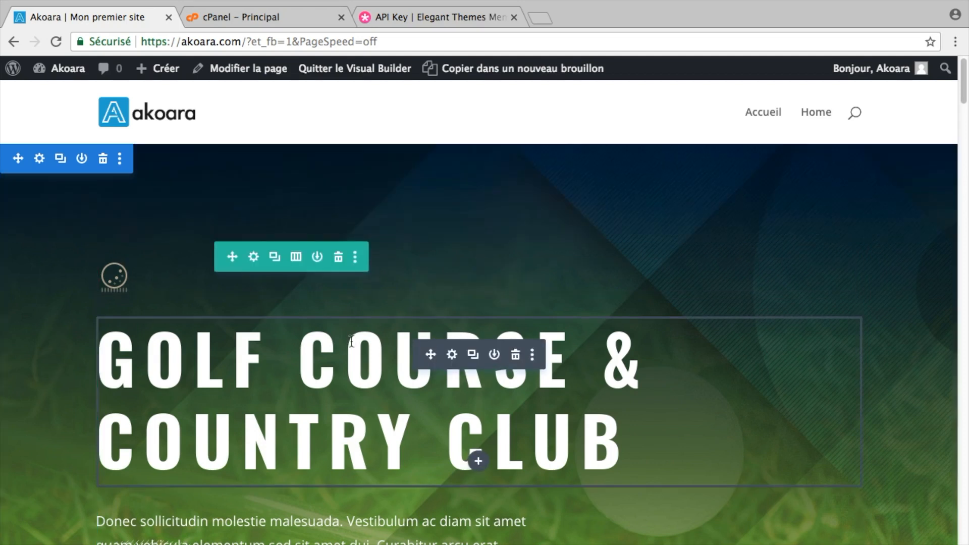
scroll(351, 342, down, 5)
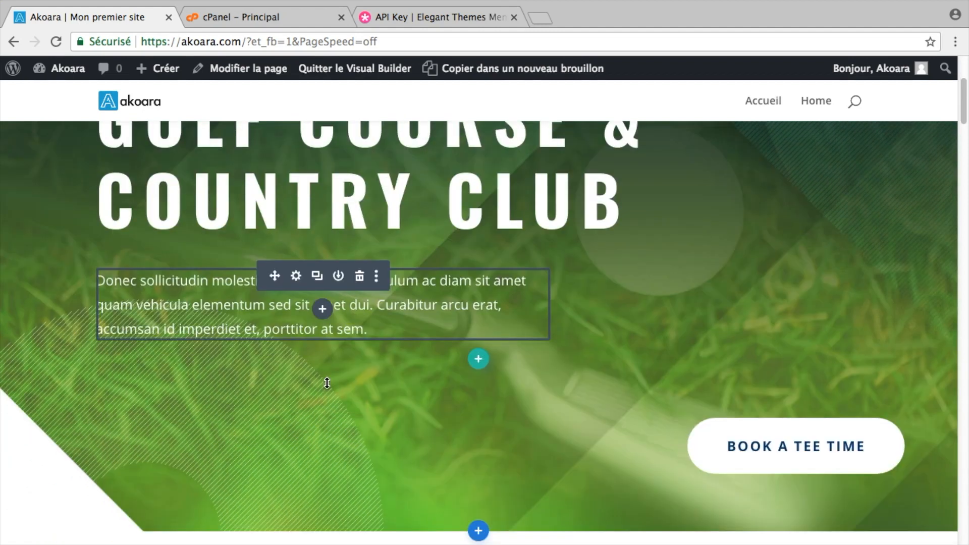
scroll(327, 383, down, 1)
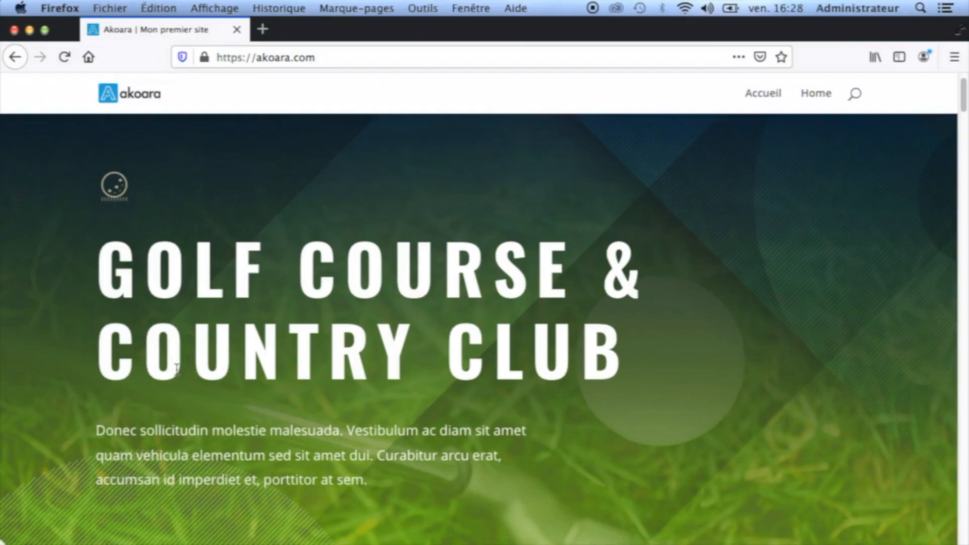
Switch to Firefox, narrow its window to phone width to check the page's responsive layout, and restore the full width.
drag(3, 199, 141, 208)
drag(141, 273, 628, 263)
scroll(577, 274, down, 10)
scroll(883, 336, down, 8)
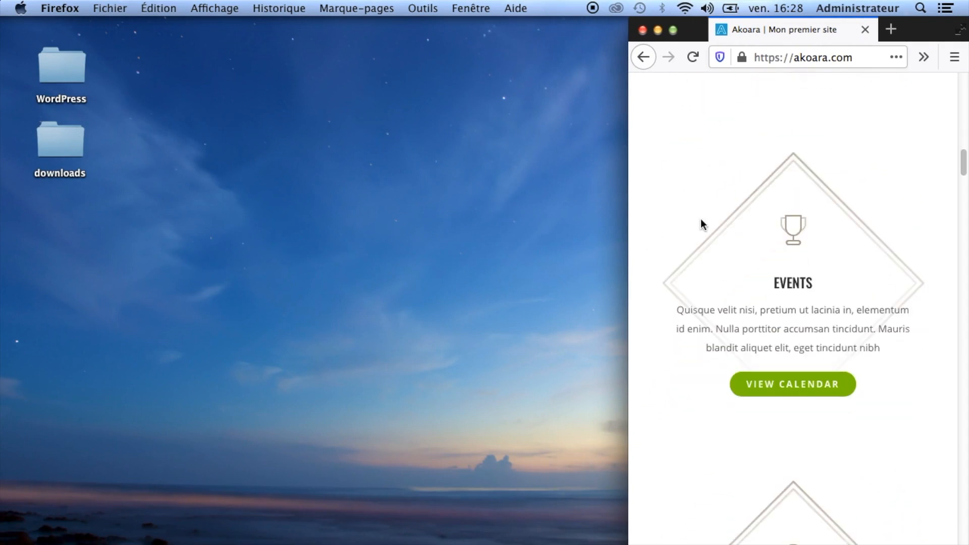
scroll(696, 208, down, 10)
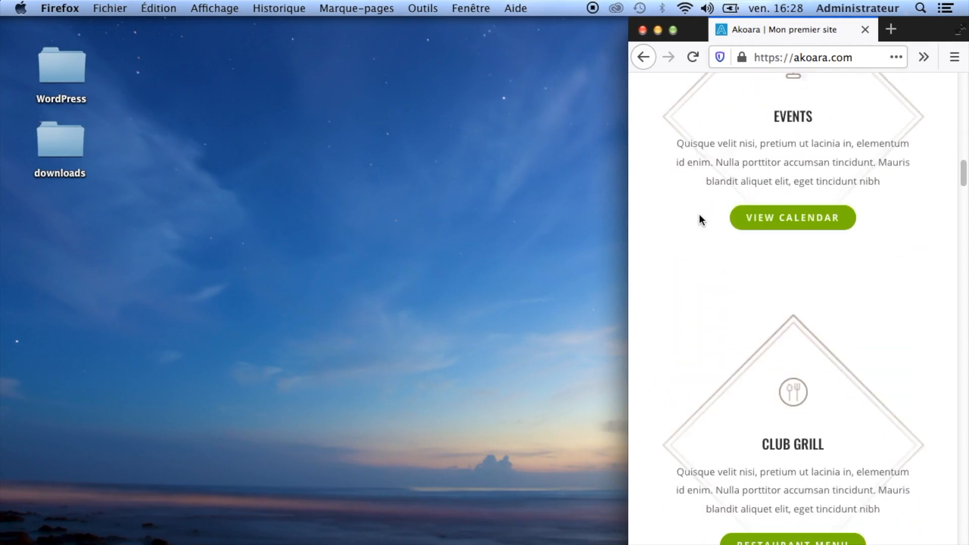
scroll(700, 217, down, 5)
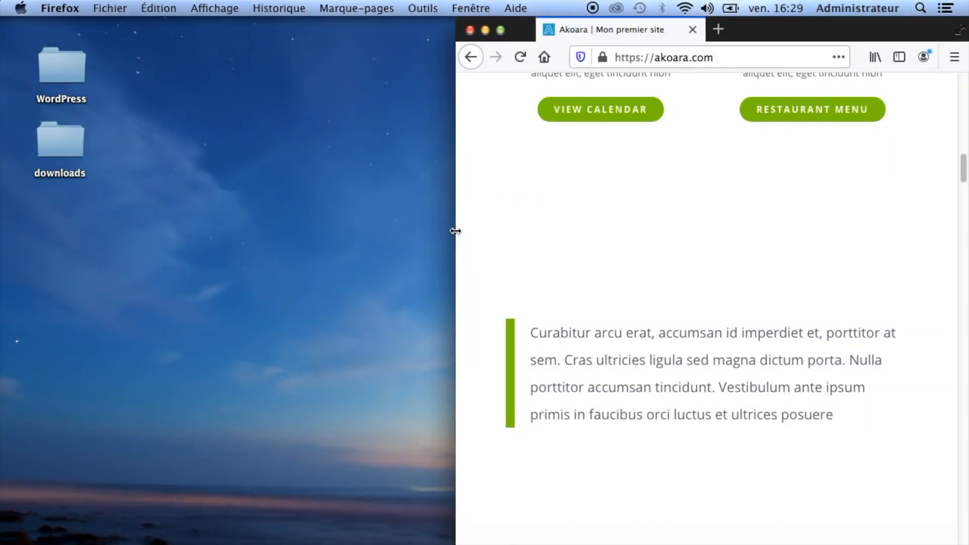
drag(457, 229, 2, 186)
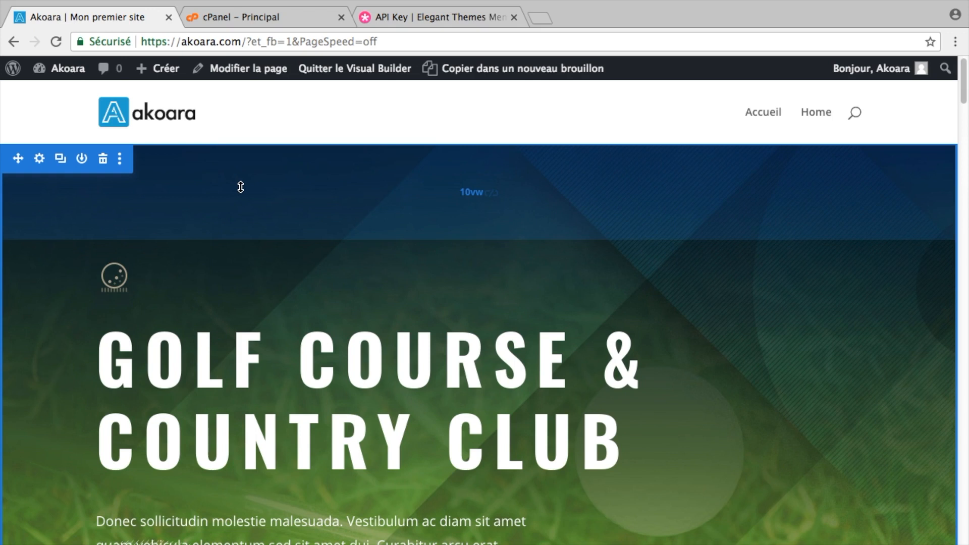
Examine the Home page in the Visual Builder from the golf hero through the welcome and quote sections to the app download area.
scroll(284, 194, down, 1)
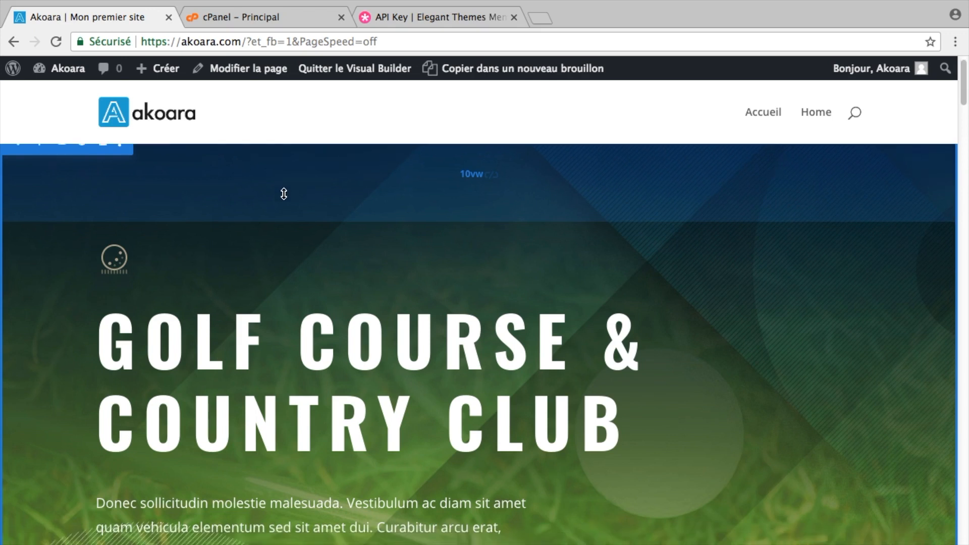
scroll(284, 197, down, 5)
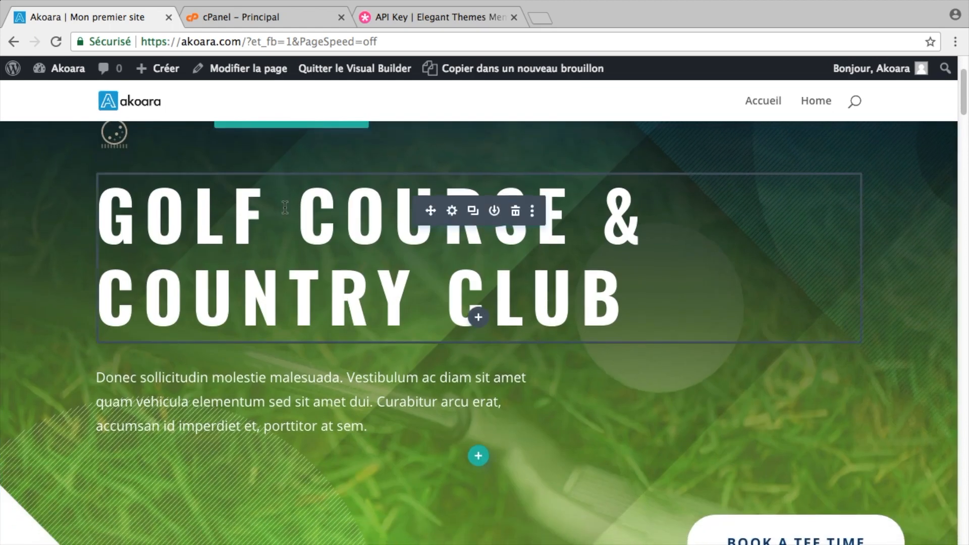
scroll(285, 207, down, 1)
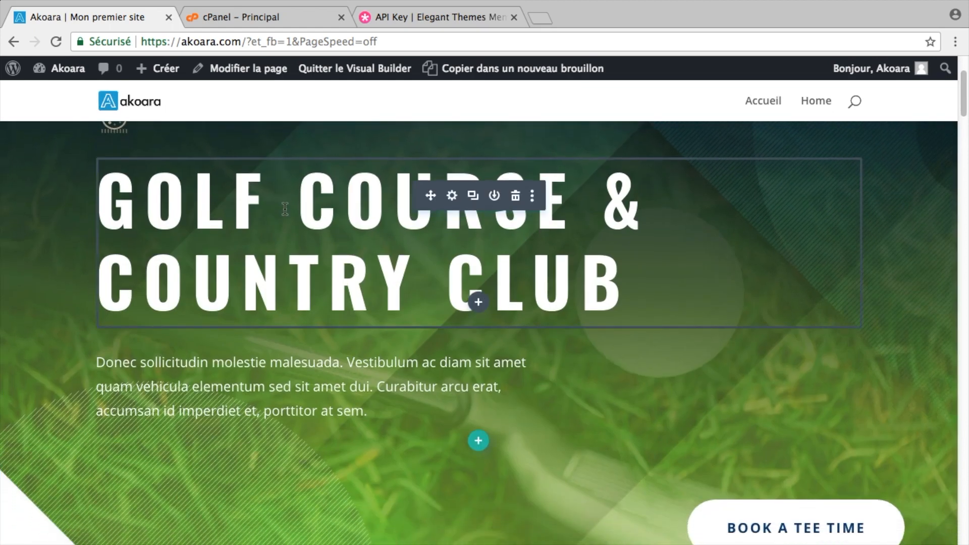
scroll(285, 208, down, 4)
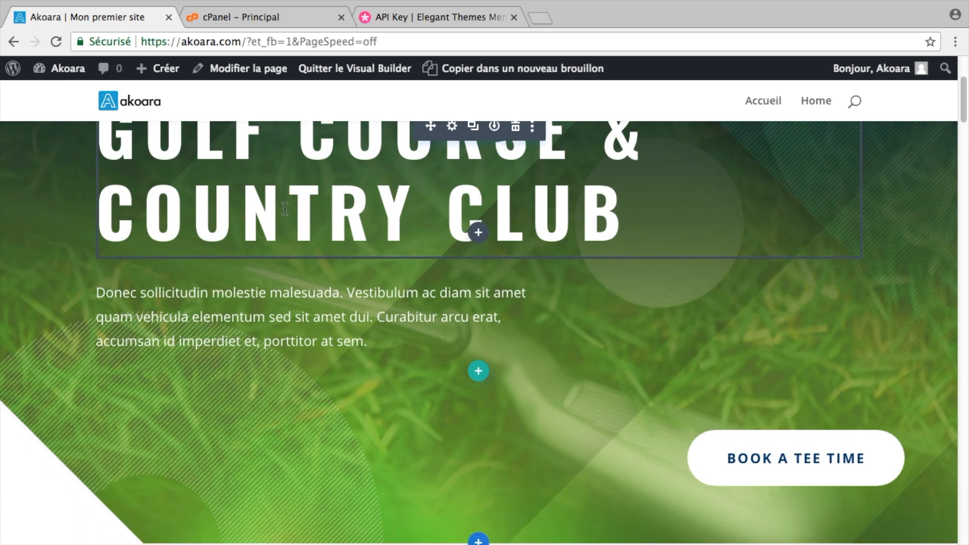
scroll(288, 210, up, 10)
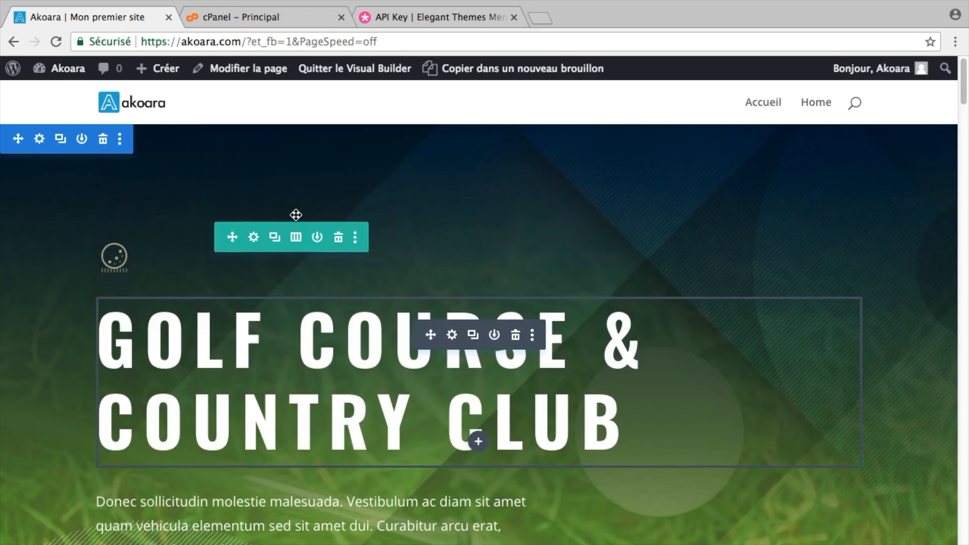
scroll(33, 205, down, 10)
scroll(35, 210, down, 15)
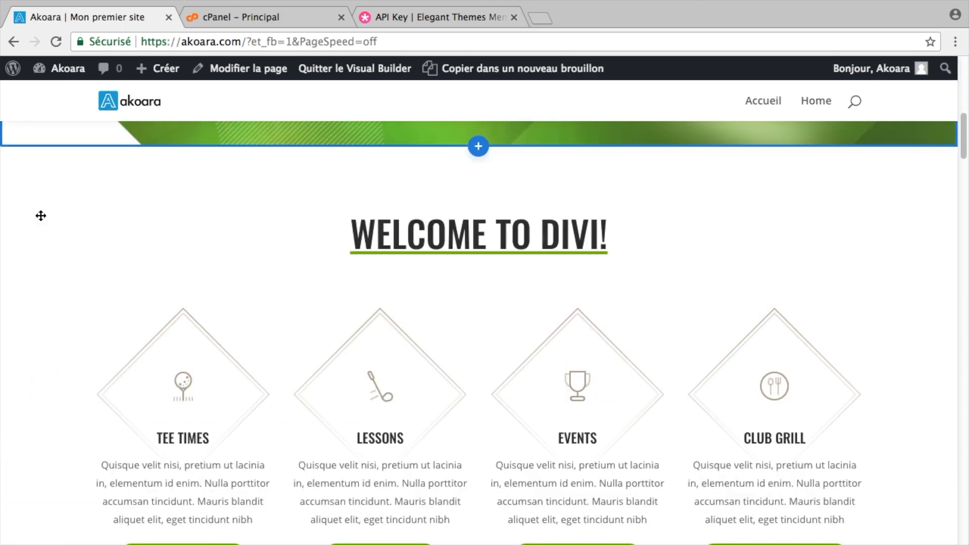
scroll(22, 167, down, 4)
scroll(25, 182, down, 20)
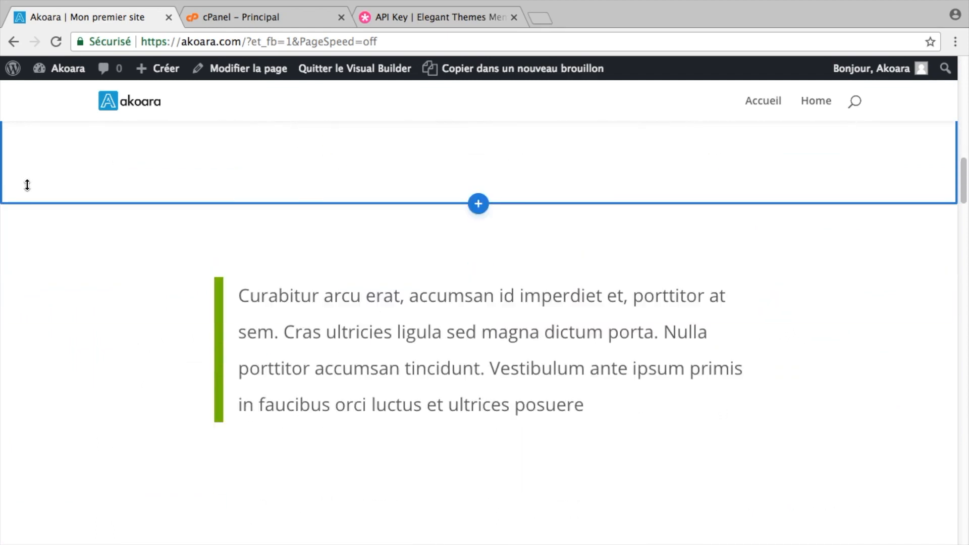
scroll(30, 207, down, 15)
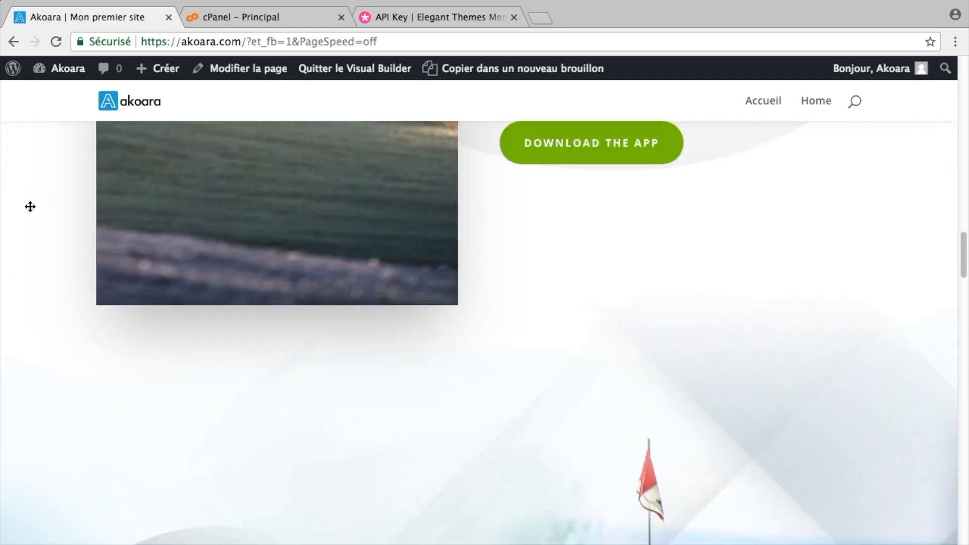
Inspect the section, row and module controls around the flag image section and the private lessons section.
scroll(52, 279, up, 5)
scroll(49, 254, down, 1)
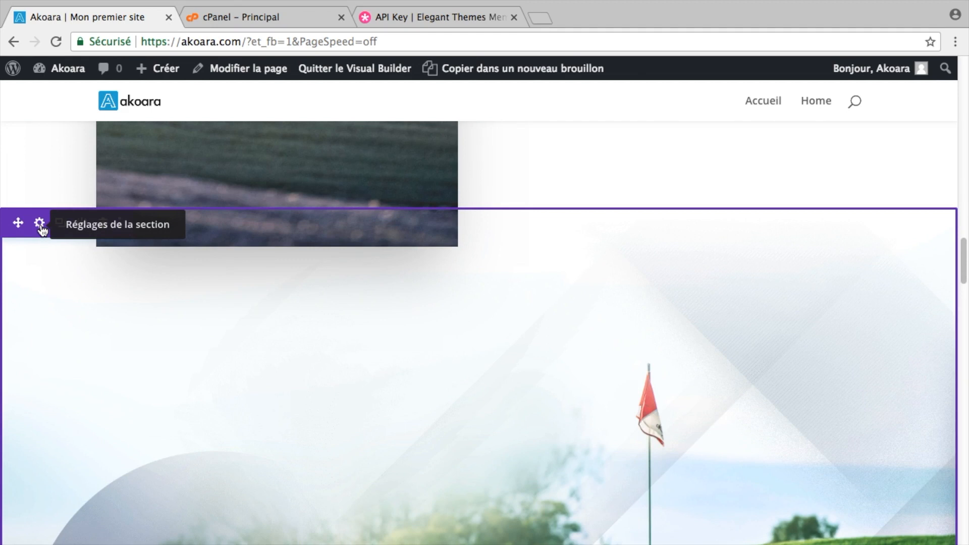
scroll(40, 230, up, 12)
scroll(39, 238, up, 4)
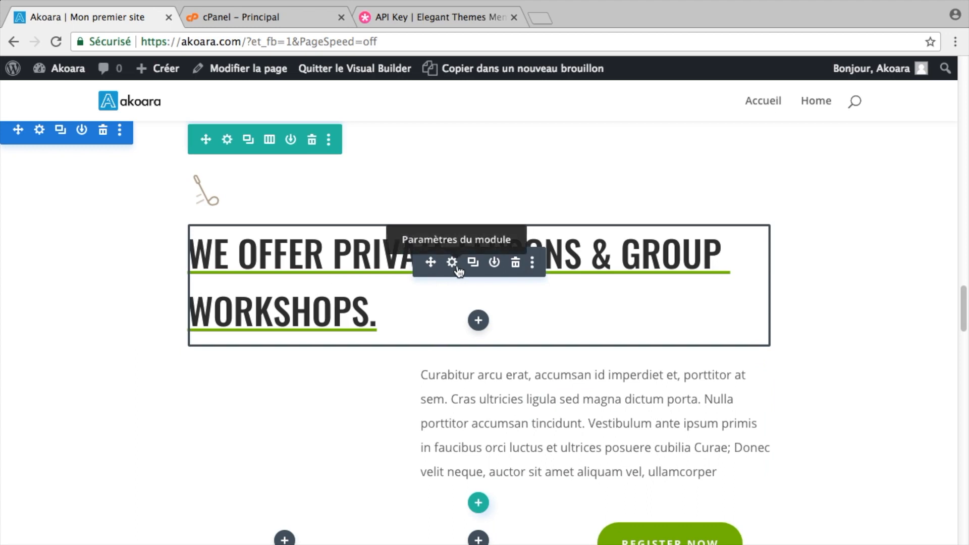
scroll(493, 385, down, 3)
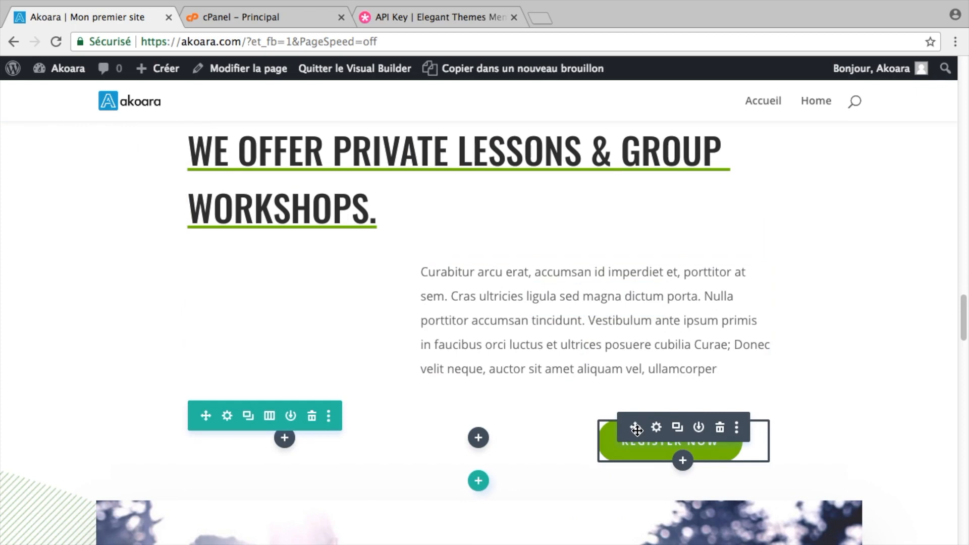
scroll(656, 428, down, 3)
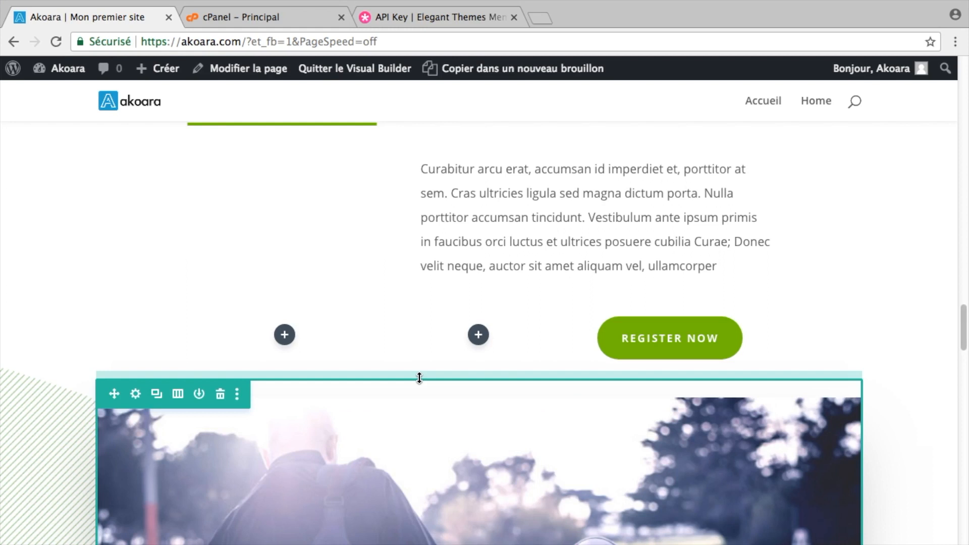
scroll(419, 377, up, 5)
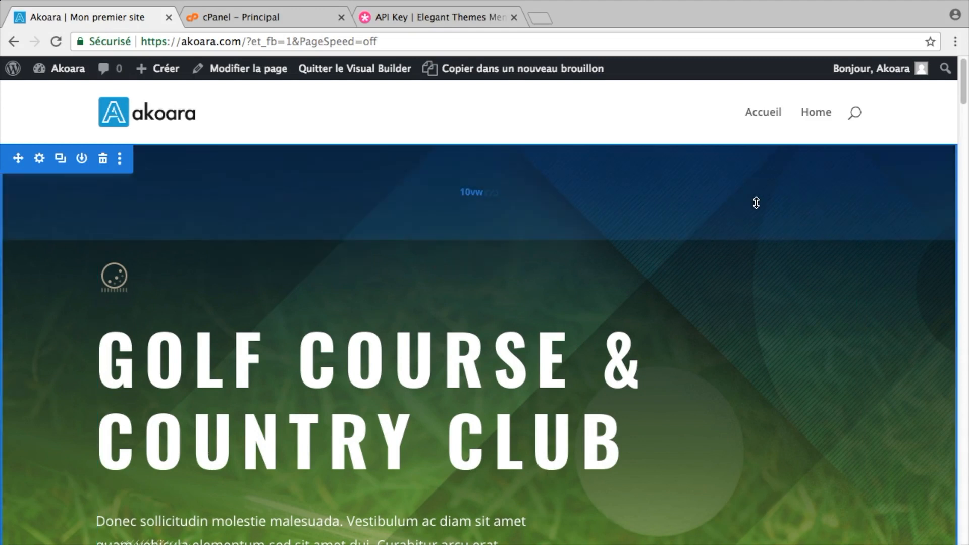
Open the WordPress admin in a separate tab and look over the Unsplash and Flaticon home pages as image and icon sources.
right_click(16, 67)
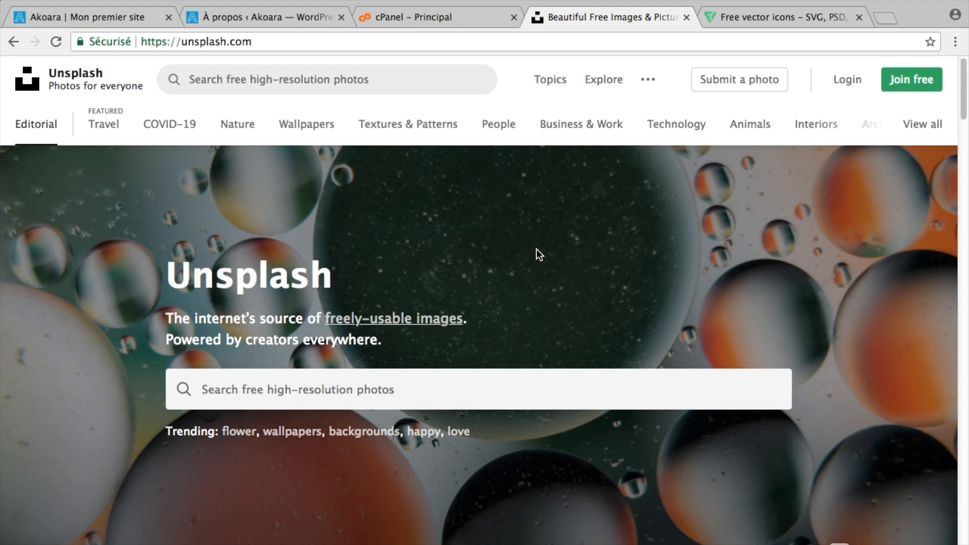
click(757, 20)
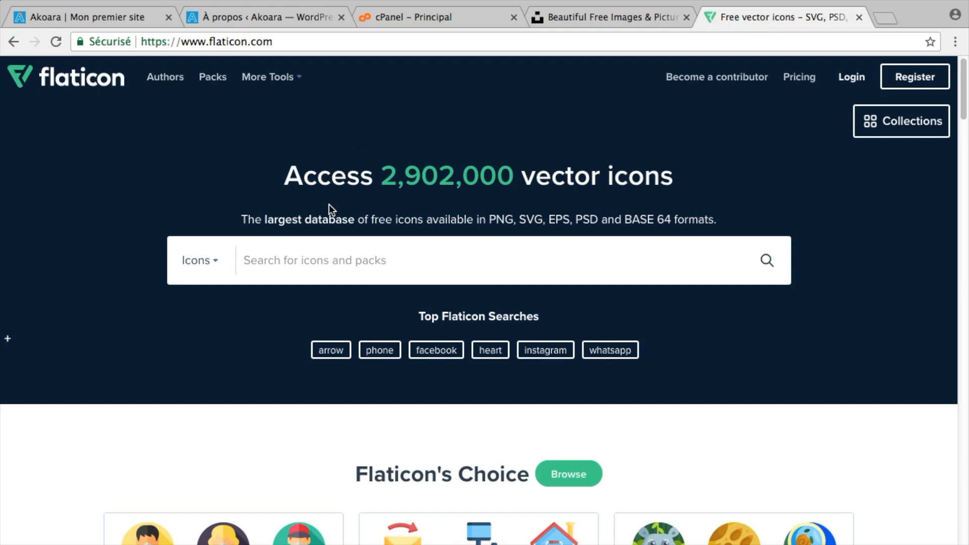
scroll(329, 204, down, 20)
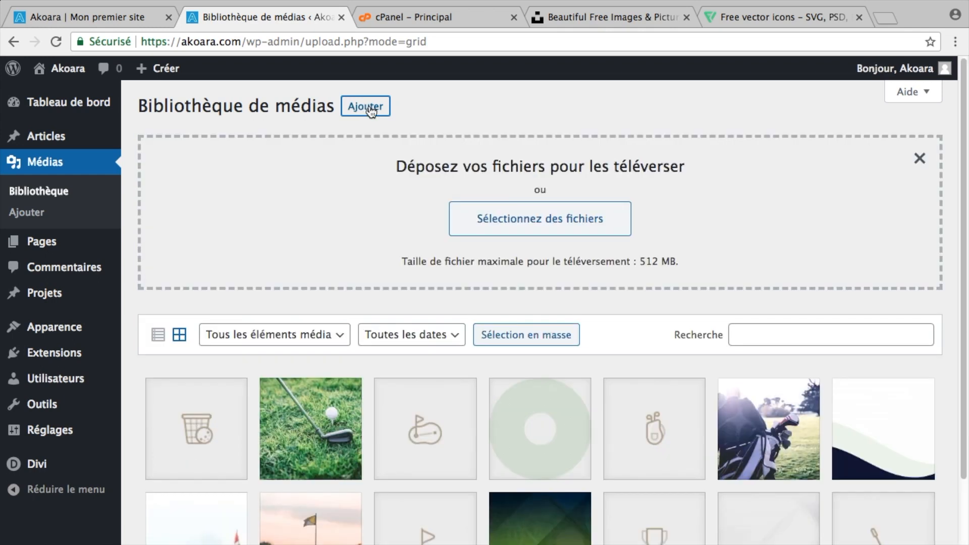
Upload the surf icons and photos from the downloads folder to the WordPress media library.
click(530, 219)
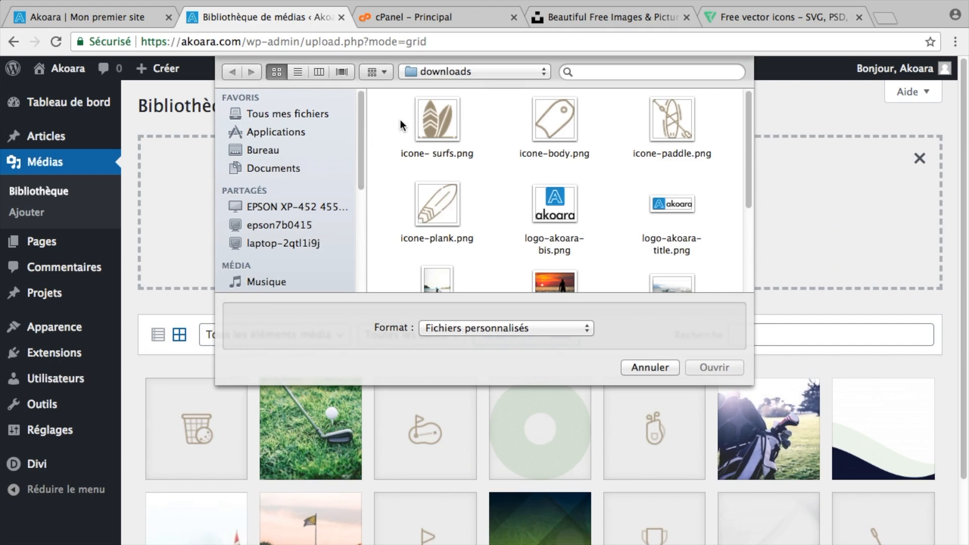
drag(402, 115, 676, 255)
click(714, 368)
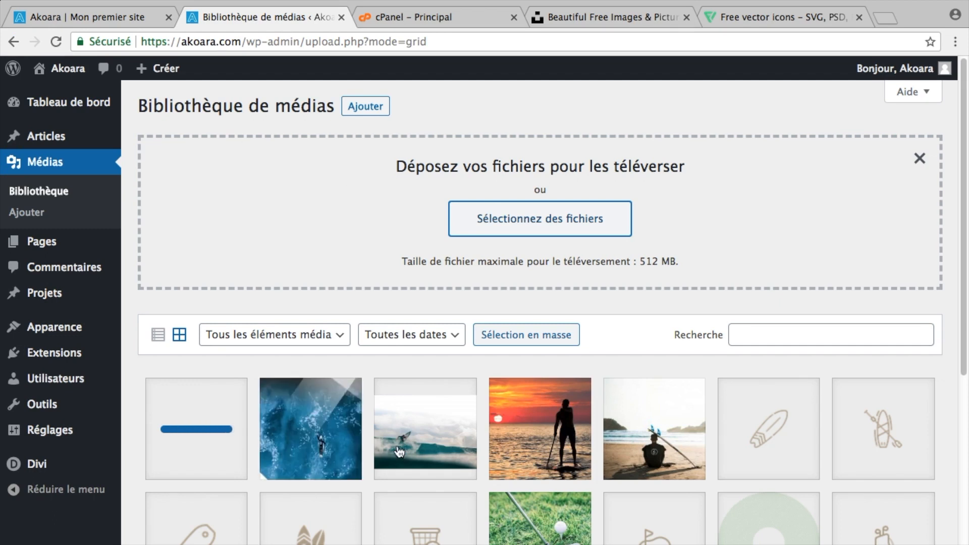
Return to the Visual Builder and replace the golf ball icon above the main heading with icone-surfs.png from the media library.
click(112, 17)
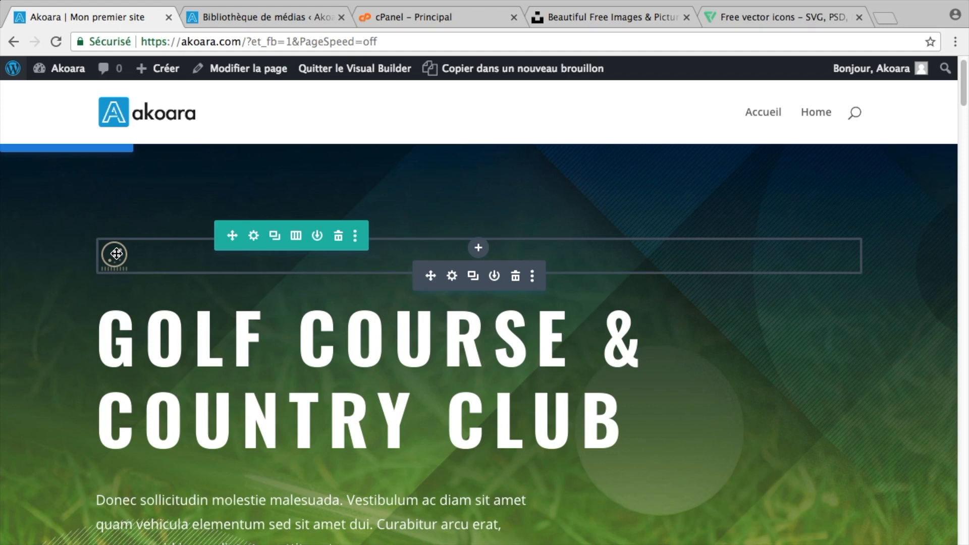
click(453, 276)
click(513, 367)
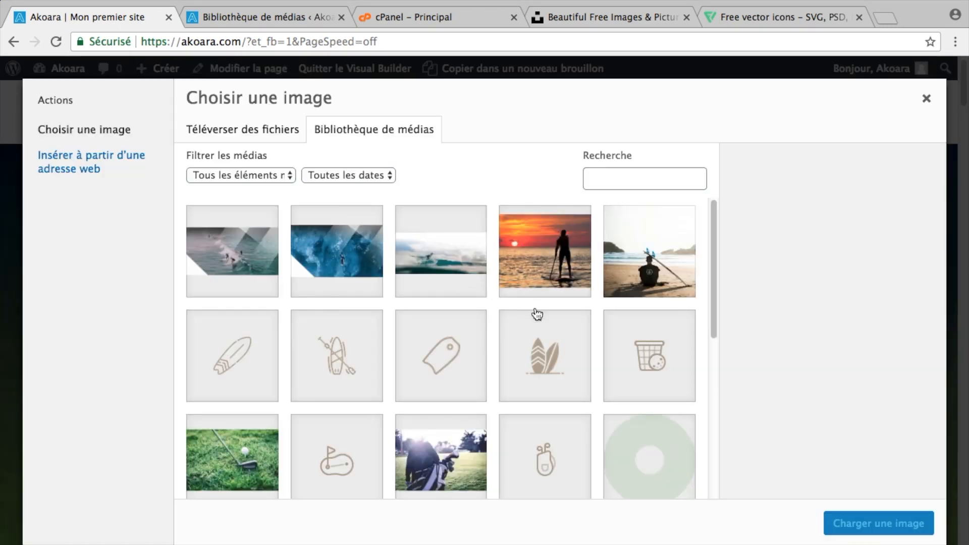
click(544, 342)
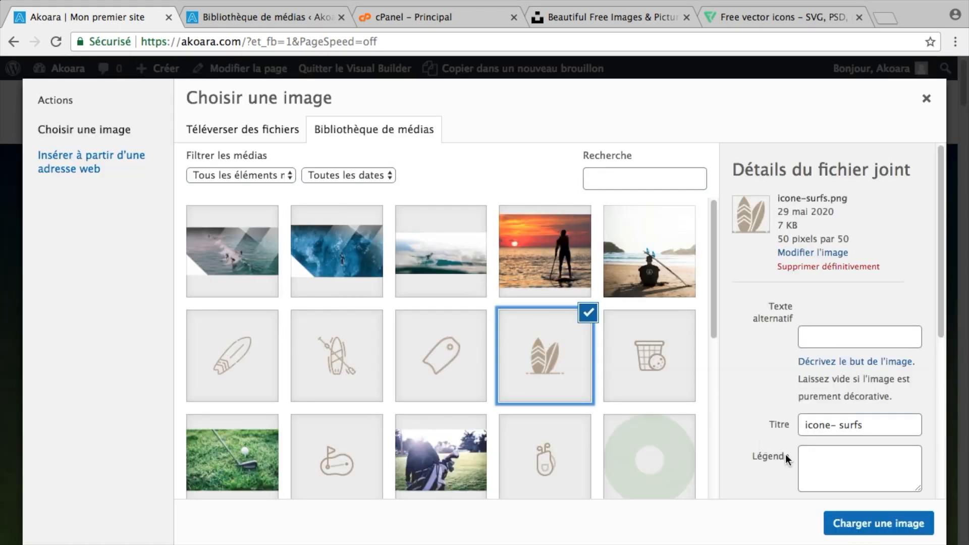
click(875, 525)
click(738, 460)
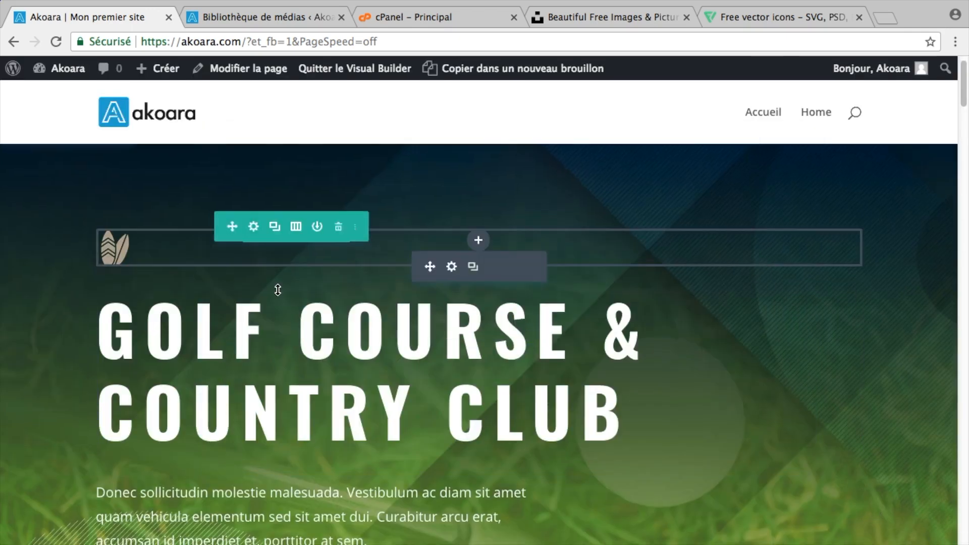
Change the hero's H1 heading text to "Paddle, Bodyboard & cours de Surf" in its HTML source and save the module.
click(450, 324)
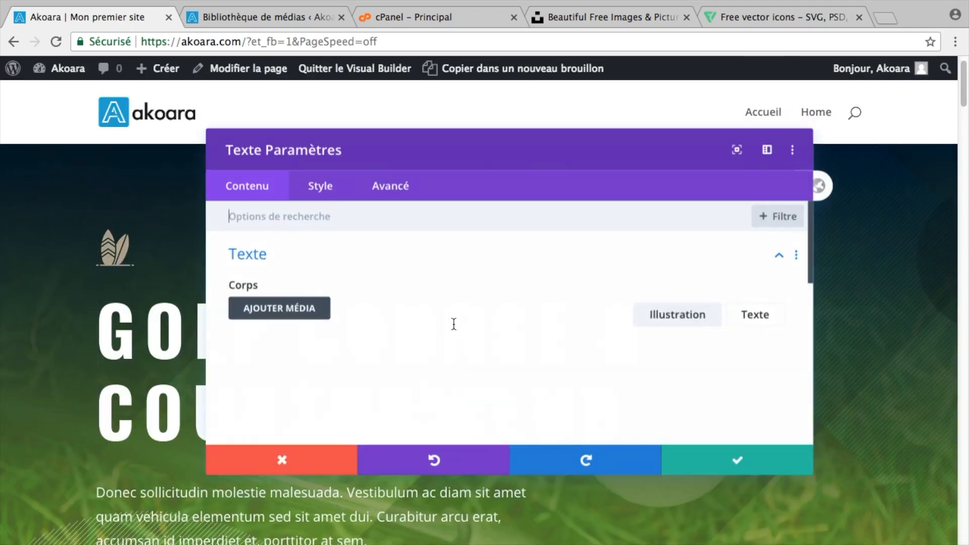
scroll(376, 260, down, 1)
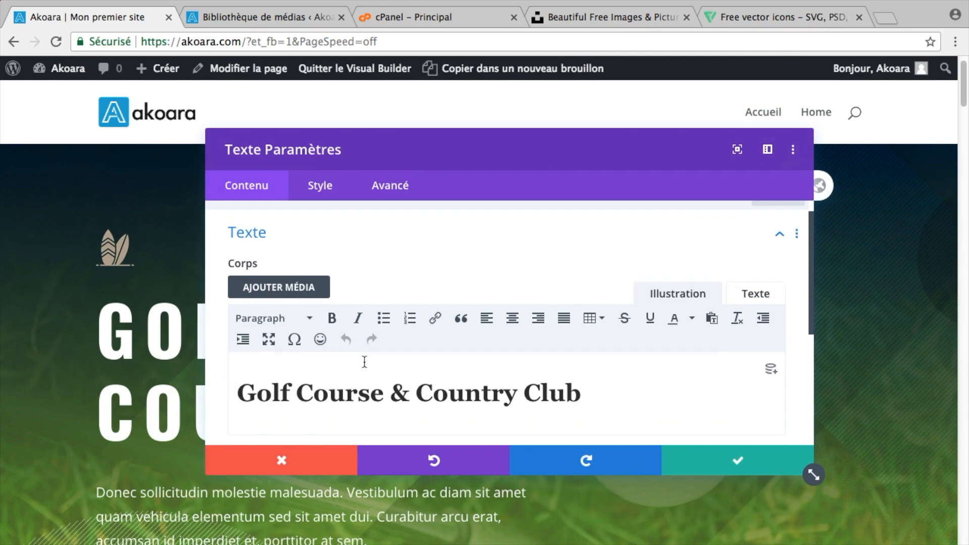
click(756, 282)
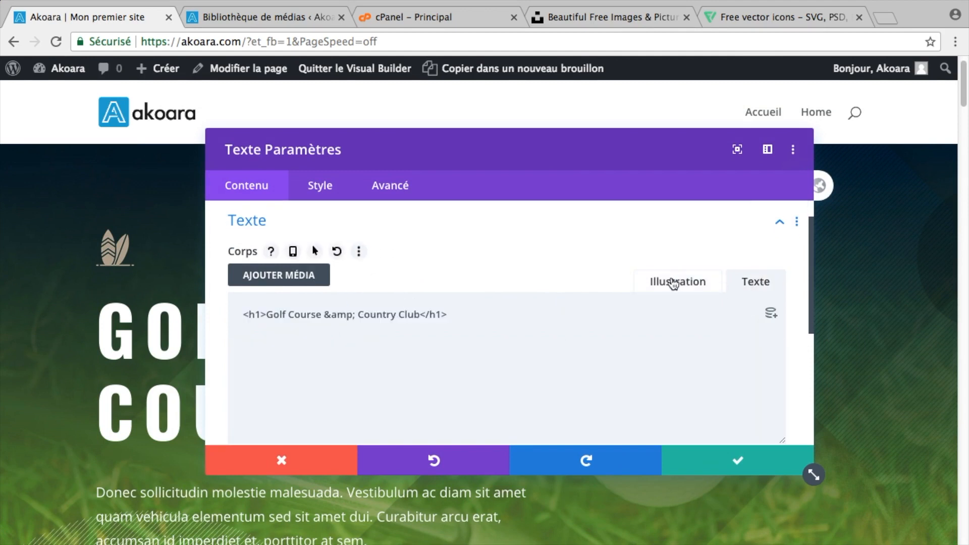
click(694, 283)
click(757, 281)
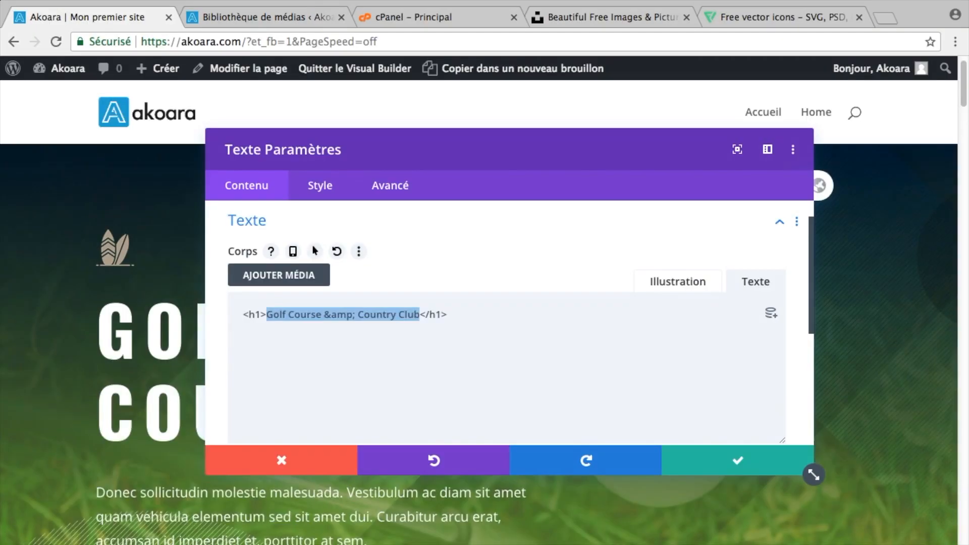
text(Paddle, Bodyboard & cours de Surf</h1>)
click(738, 460)
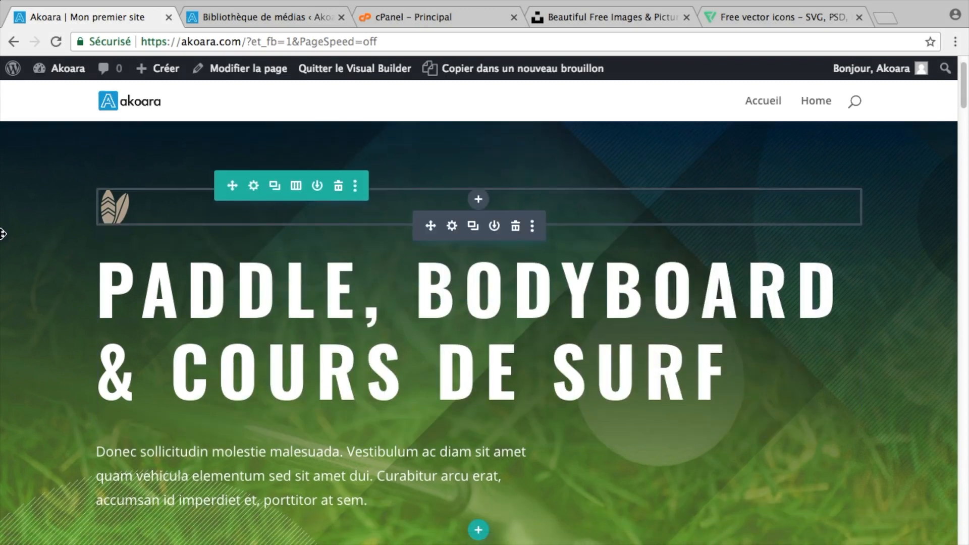
Replace the hero paragraph with "Venez-vous dresser sur une nos planches pour ressentir les sensations grisantes de l'océan. Une expérience unique et renversante accessible à tous!".
scroll(4, 238, down, 1)
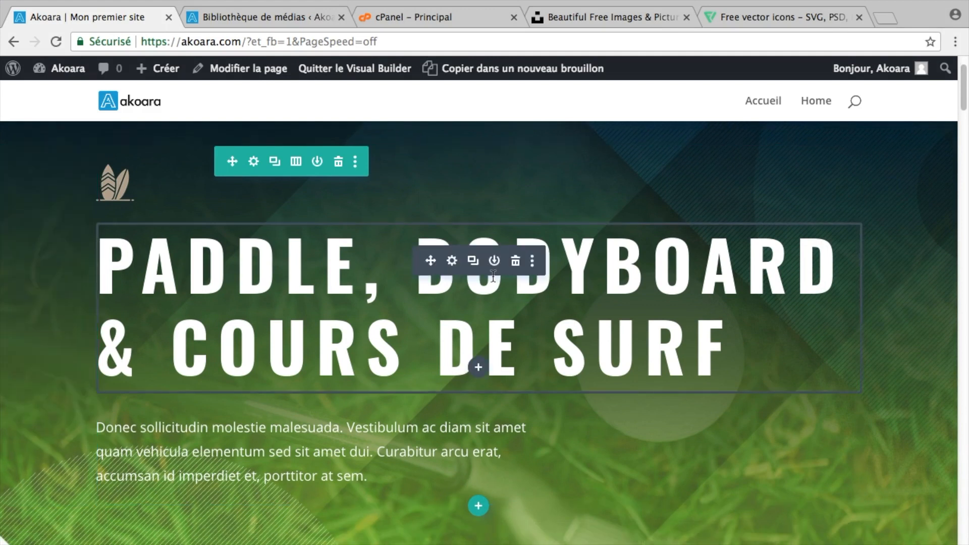
scroll(221, 358, down, 3)
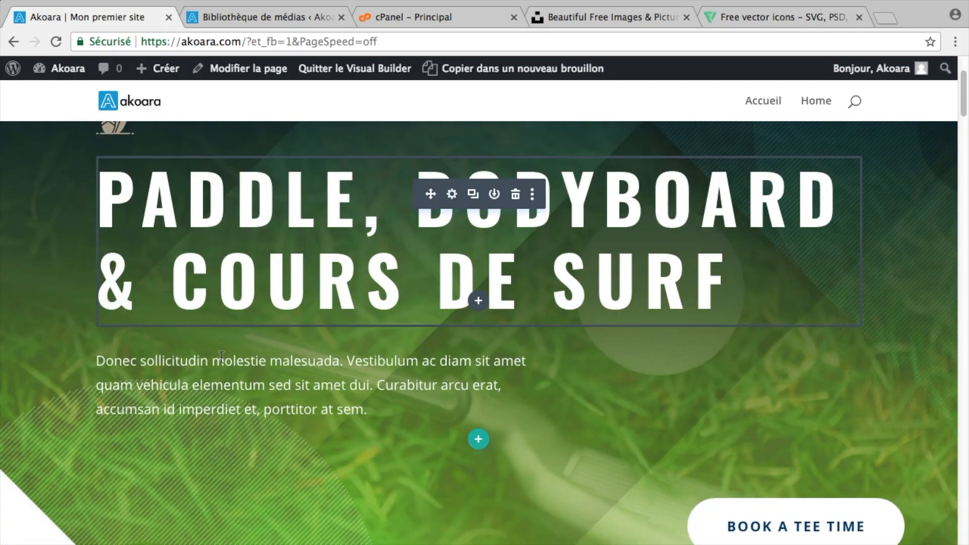
click(296, 357)
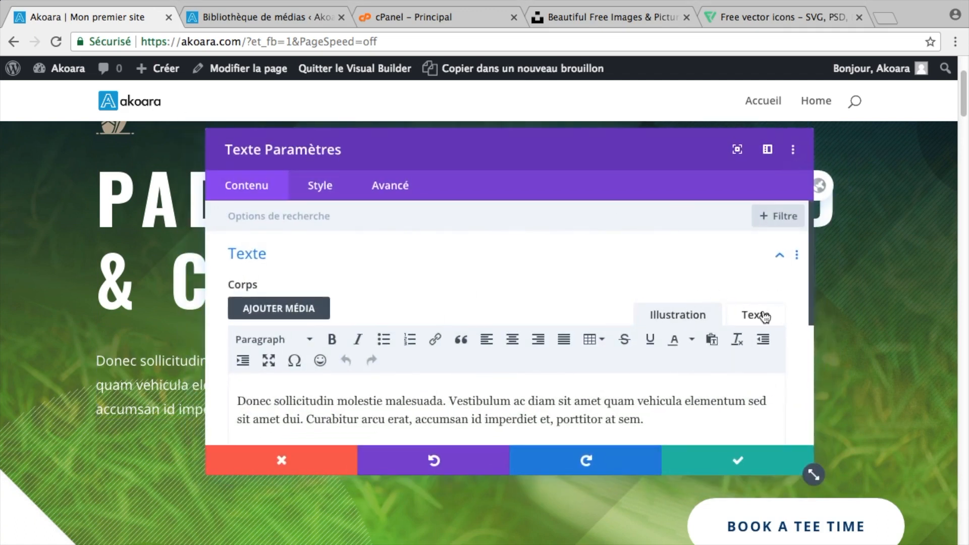
click(760, 315)
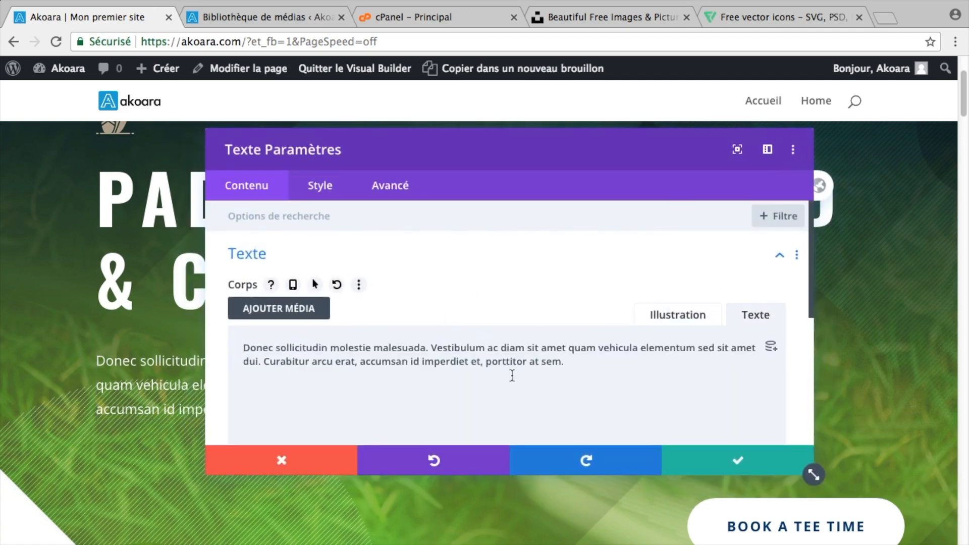
click(689, 319)
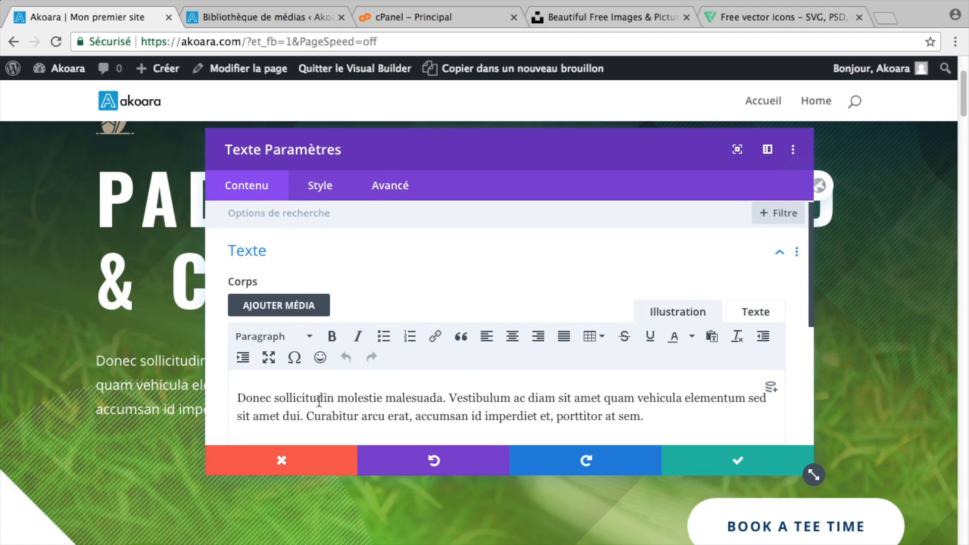
click(761, 313)
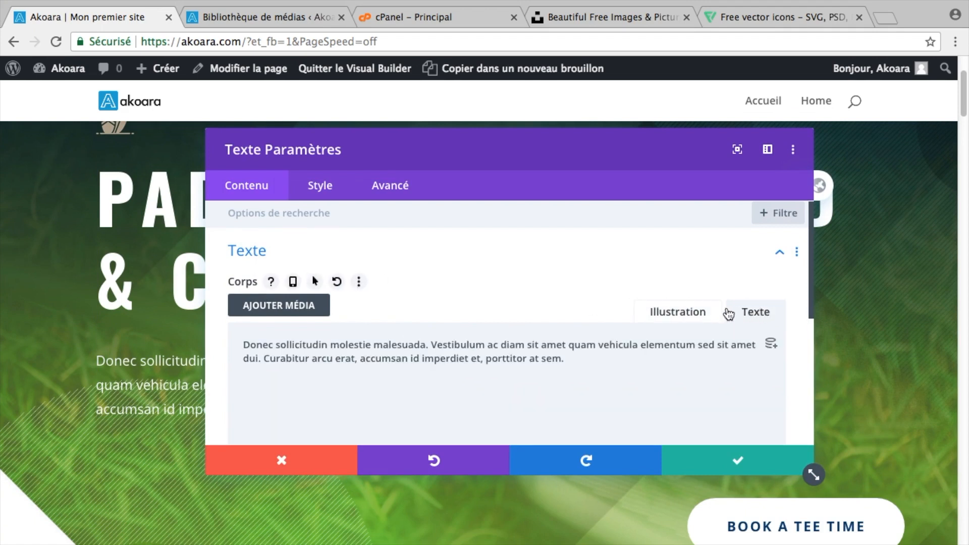
click(698, 312)
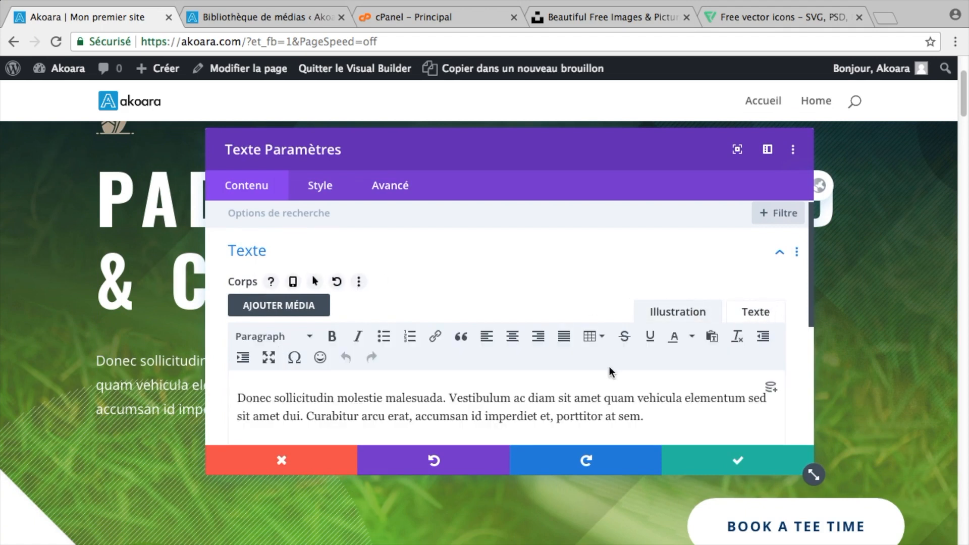
scroll(611, 373, down, 1)
drag(646, 390, 215, 342)
text(Venez-vous dresser sur une nos planches pour r)
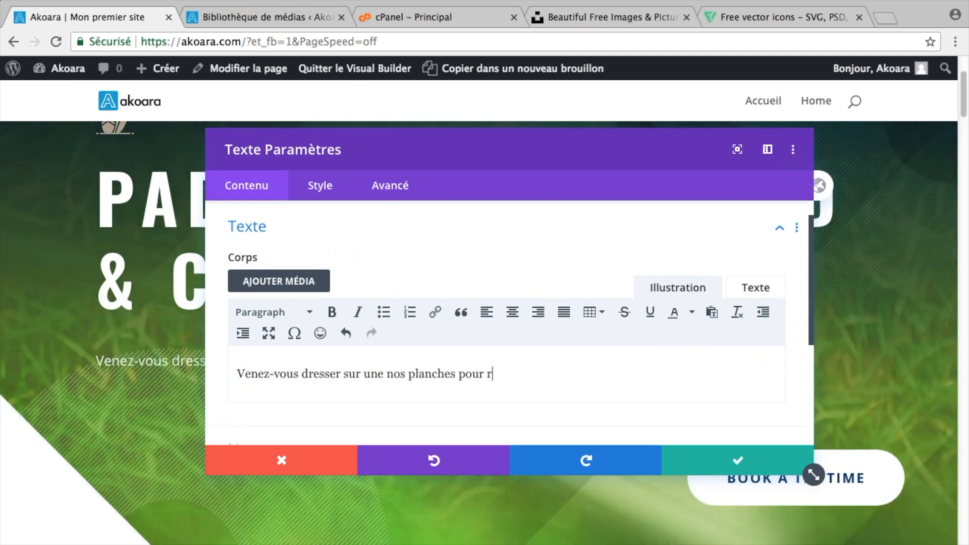
text(essentir les sensations grisantes de l'océan. Une expérience unique et renversante accessible à tous!)
Make the phrase "sensations grisantes de l'océan" bold in the hero paragraph and save the text module.
click(356, 374)
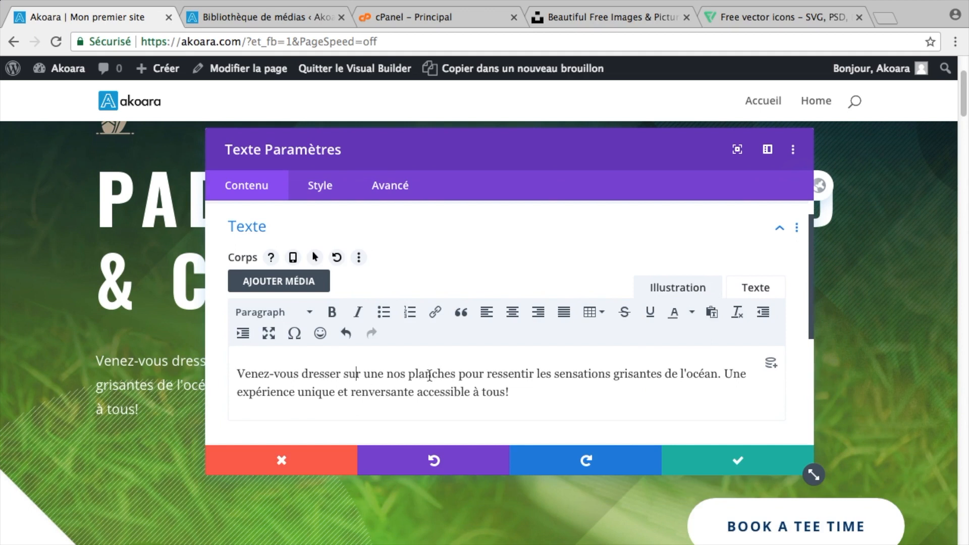
drag(556, 374, 716, 369)
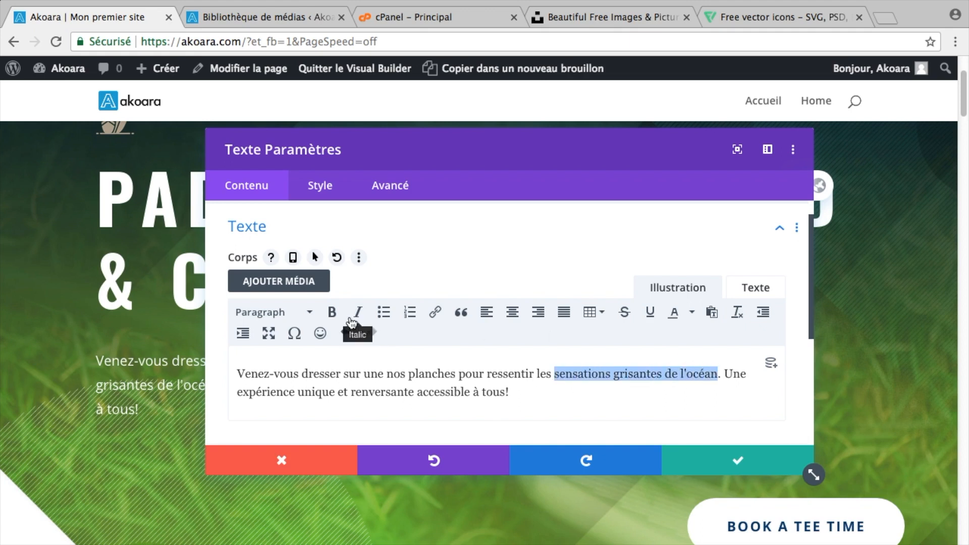
click(332, 312)
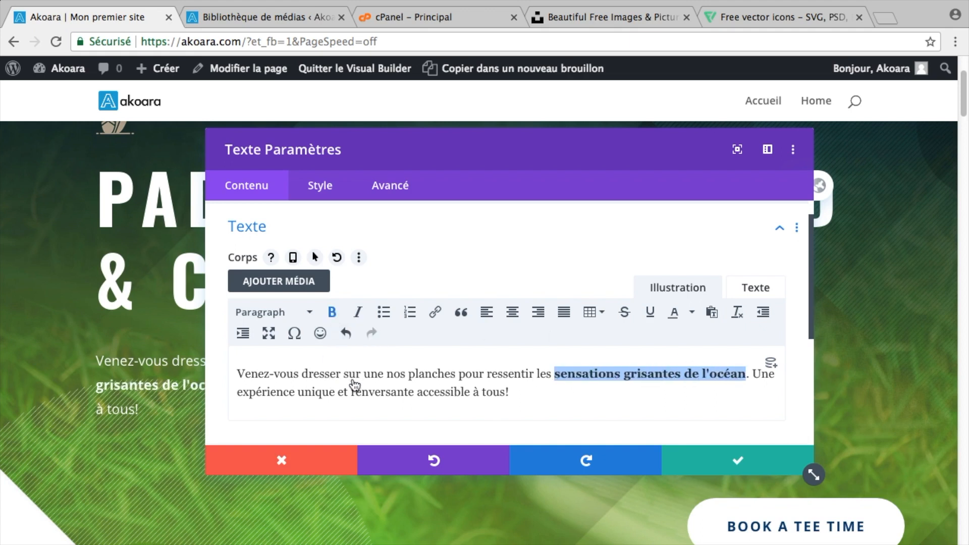
click(730, 457)
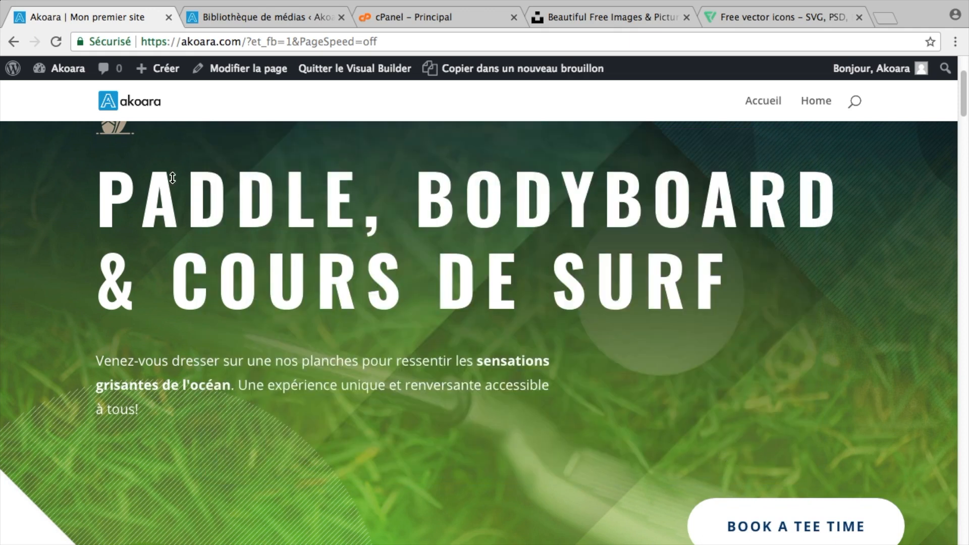
Change the label of the hero's "Book A Tee Time" button to "Réserver".
scroll(476, 281, down, 1)
scroll(270, 323, down, 1)
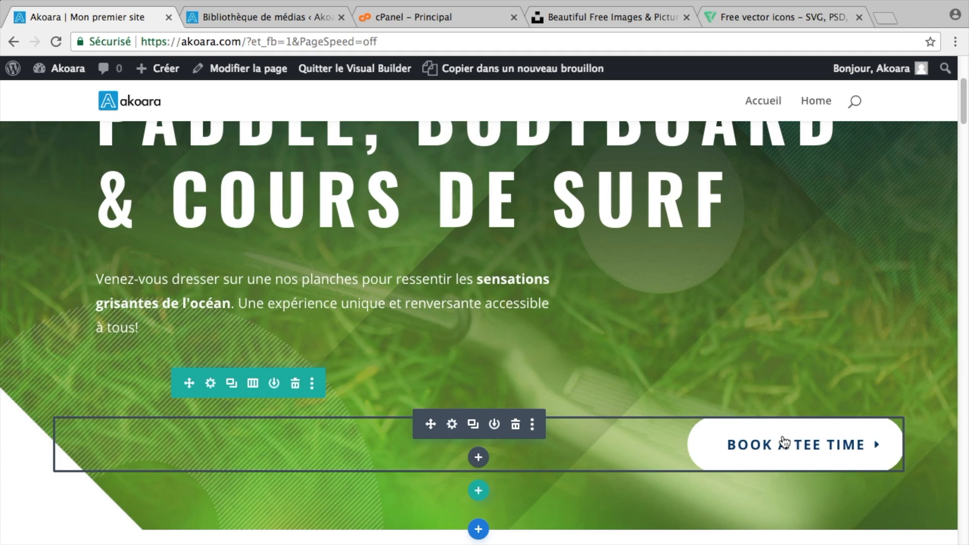
click(453, 425)
click(457, 307)
triple_click(606, 308)
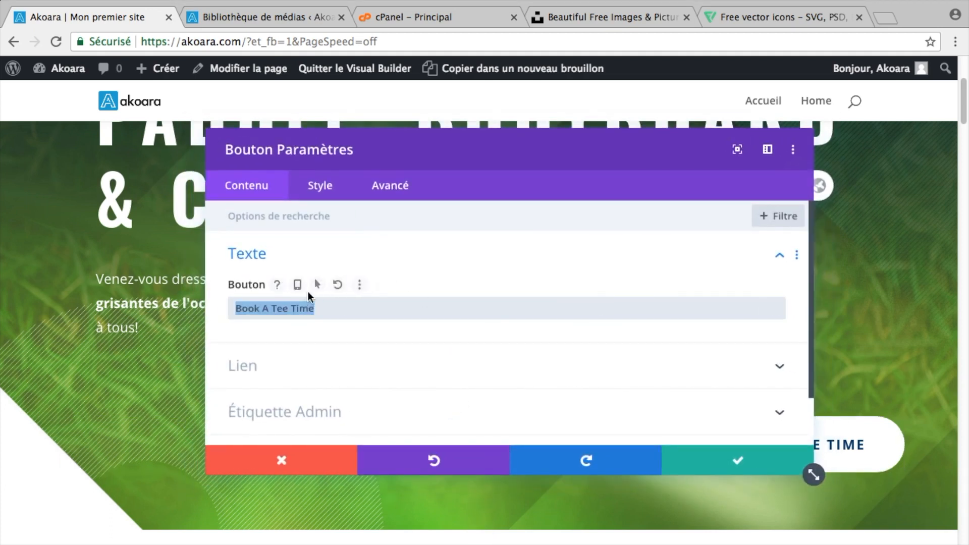
text(Résever)
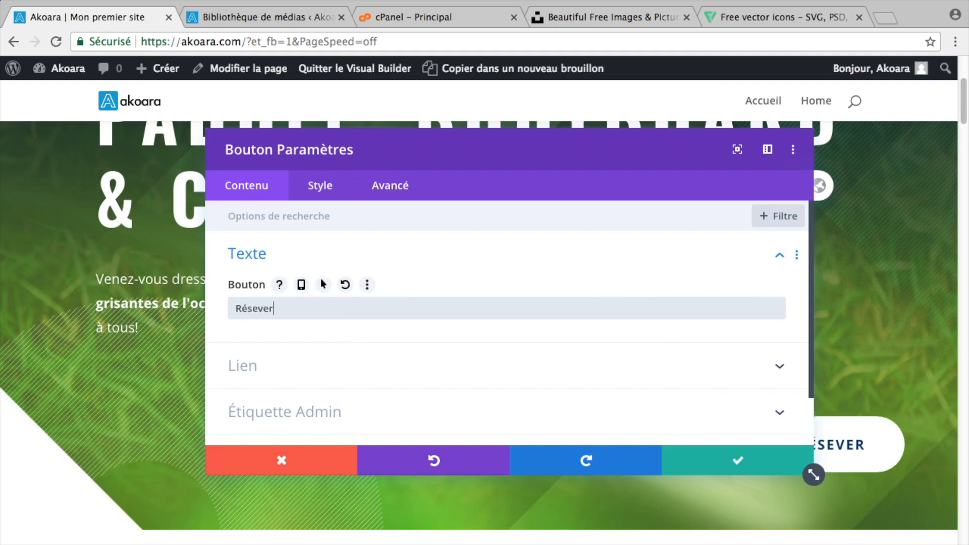
key(BackSpace)
key(BackSpace)
key(BackSpace)
text(rver)
scroll(359, 333, down, 1)
click(374, 327)
click(303, 275)
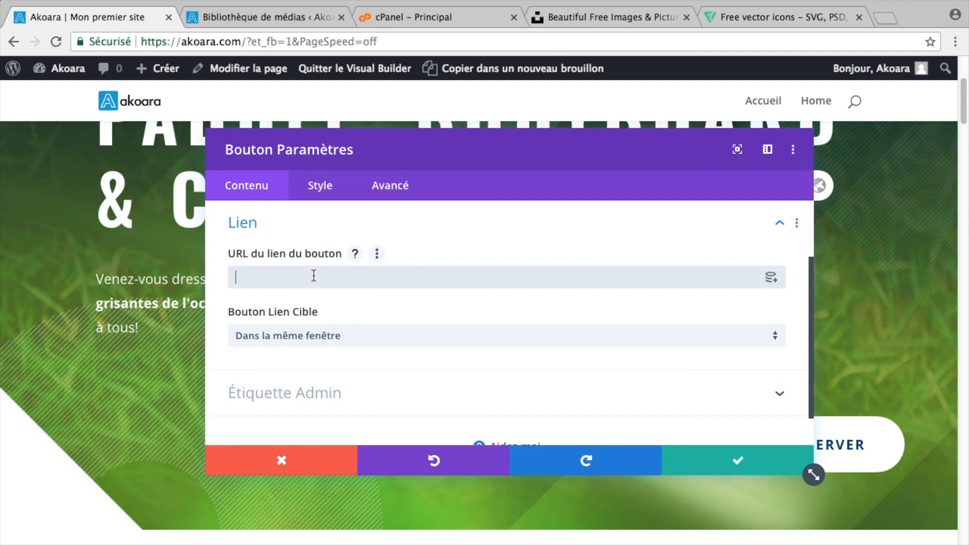
text(https://akoara.com/)
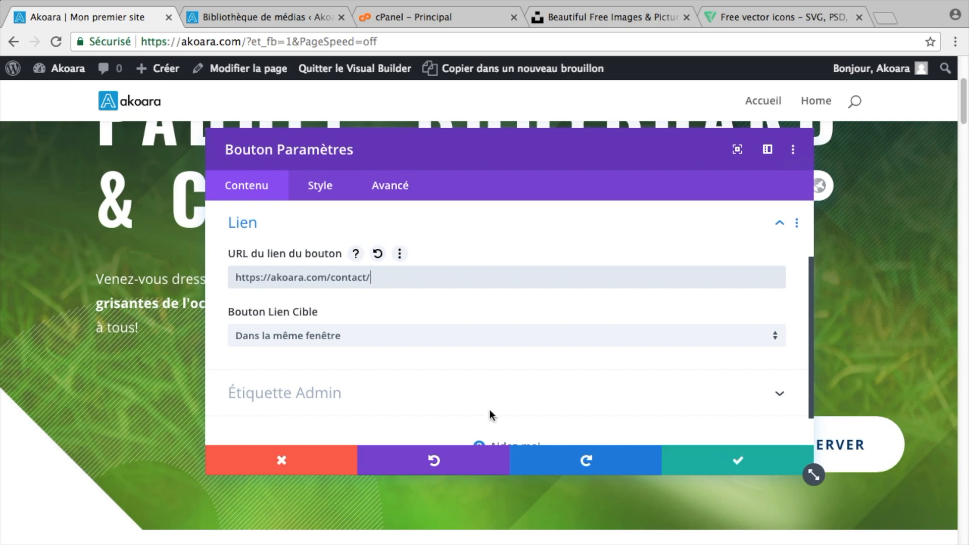
scroll(352, 310, down, 1)
click(401, 297)
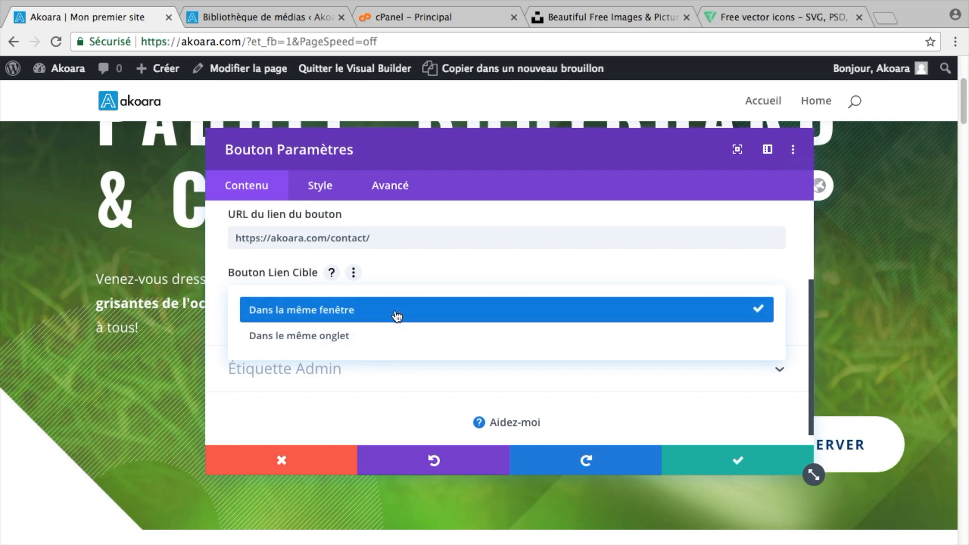
click(397, 316)
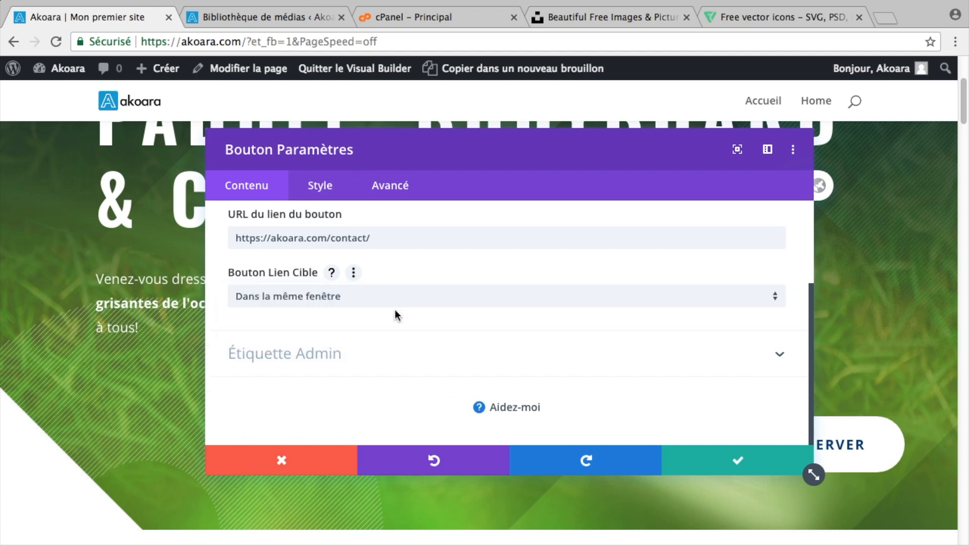
click(728, 462)
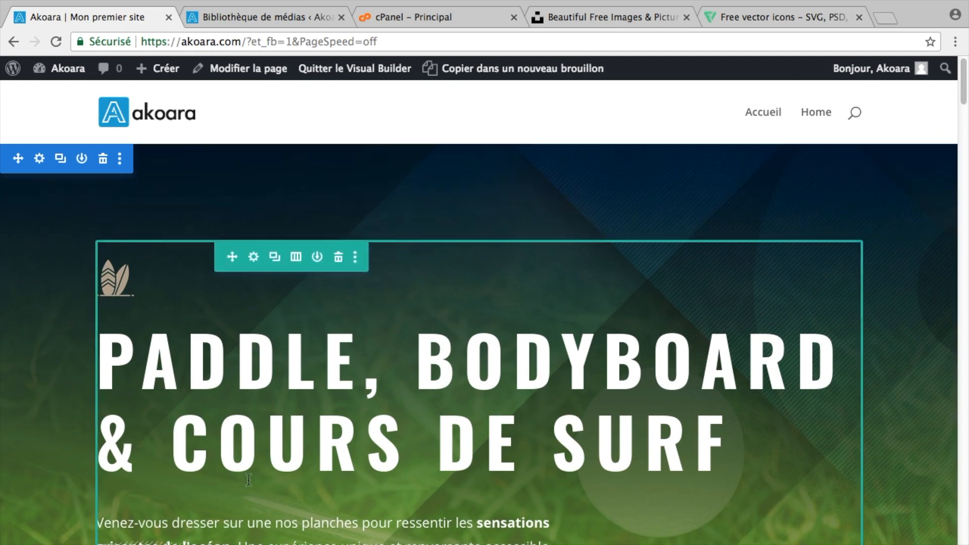
Replace the hero section's grass background image with the photo of several surfers from the media library and save the section.
click(40, 161)
click(426, 299)
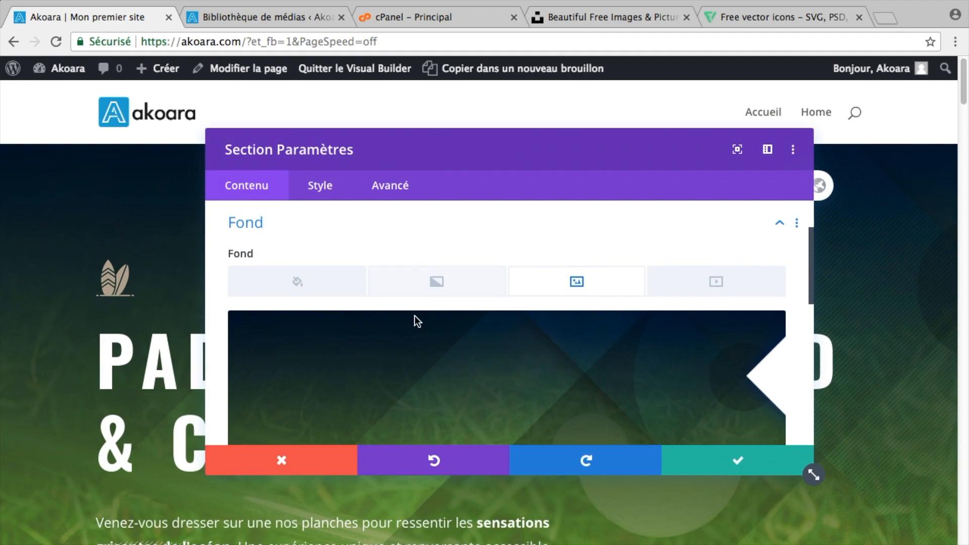
scroll(415, 320, down, 1)
click(375, 331)
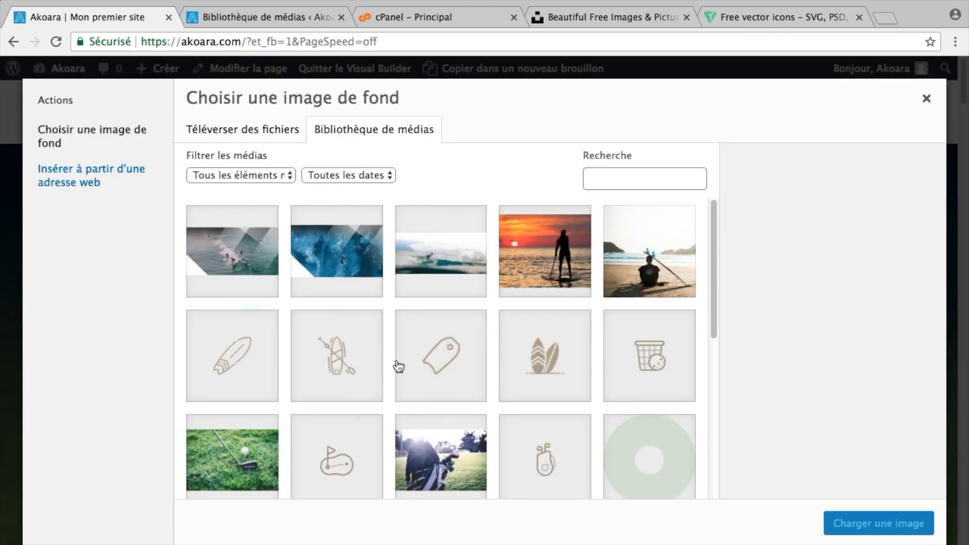
click(228, 255)
click(890, 530)
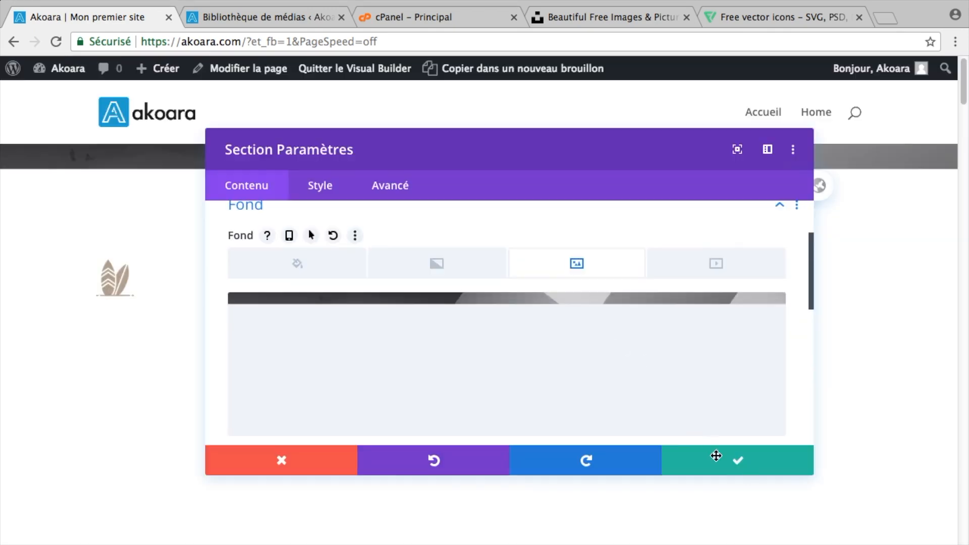
click(720, 460)
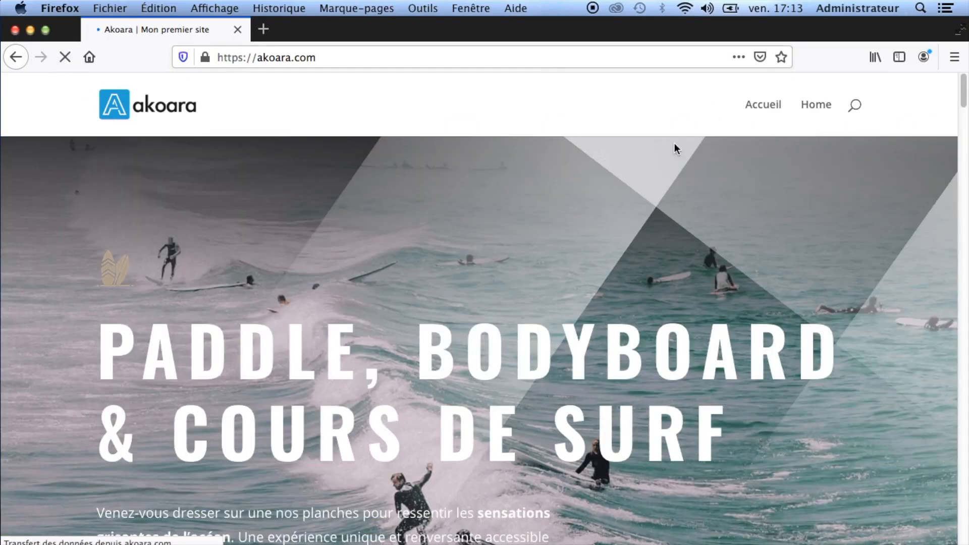
Switch to Firefox and look over the hero section of the live page at akoara.com.
scroll(665, 342, down, 6)
scroll(663, 337, up, 7)
scroll(426, 286, down, 7)
scroll(458, 290, up, 7)
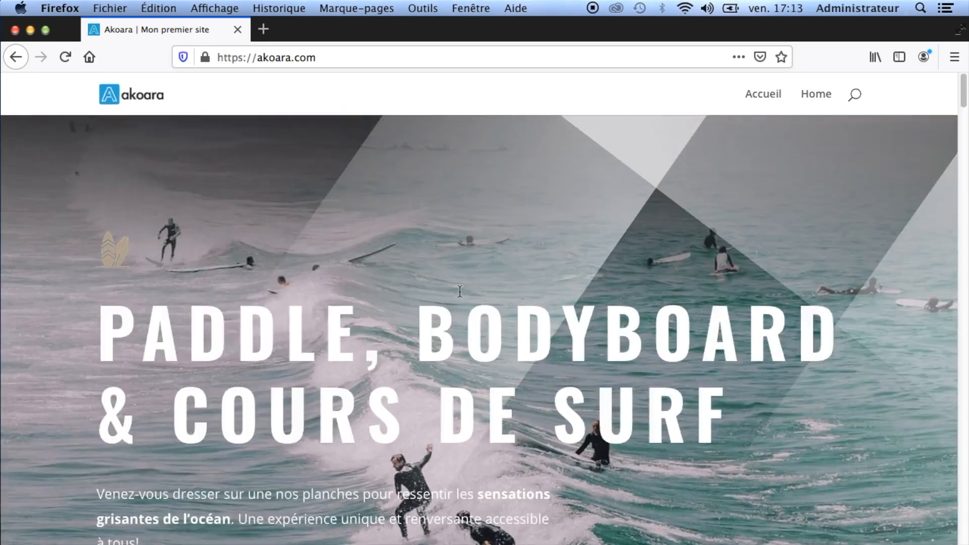
scroll(459, 295, down, 5)
scroll(404, 189, up, 5)
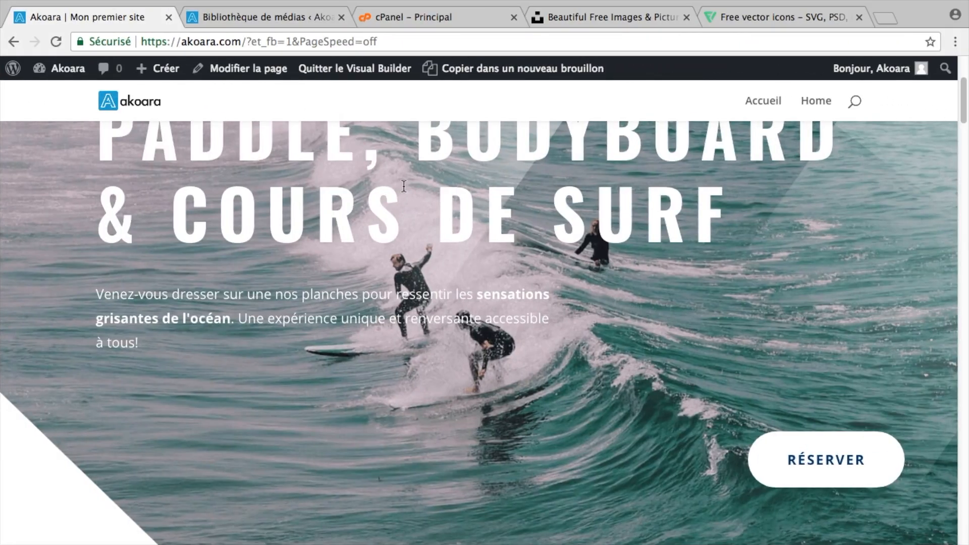
Back in the Visual Builder, change the "Welcome to Divi!" H2 heading to "Nos activités nautiques" and save the module.
scroll(516, 245, down, 5)
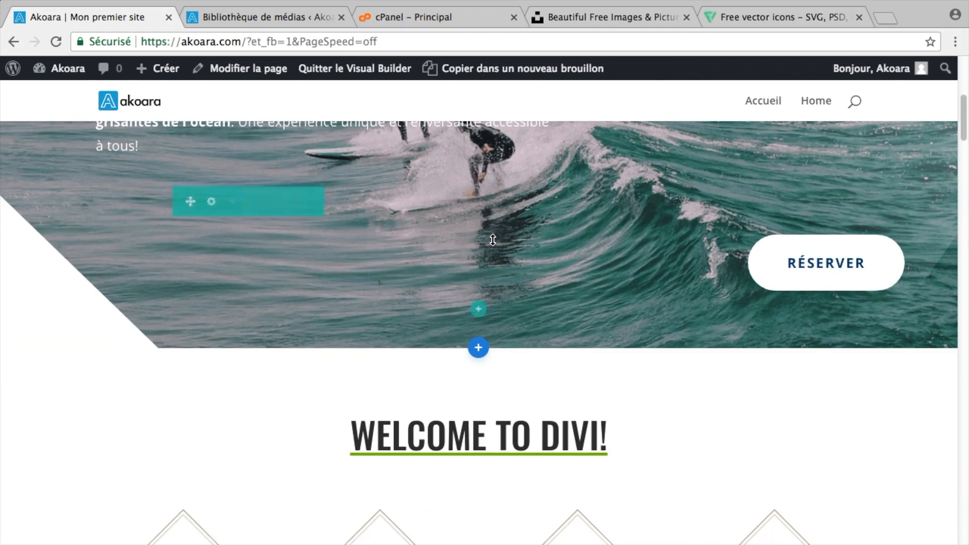
scroll(492, 238, down, 1)
click(454, 383)
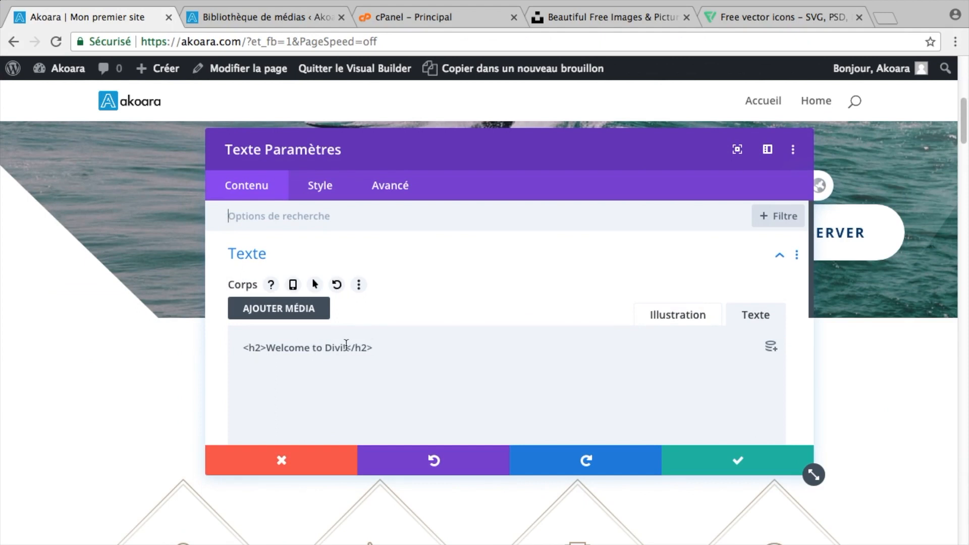
drag(339, 345, 279, 345)
text(Nos activités nautiques)
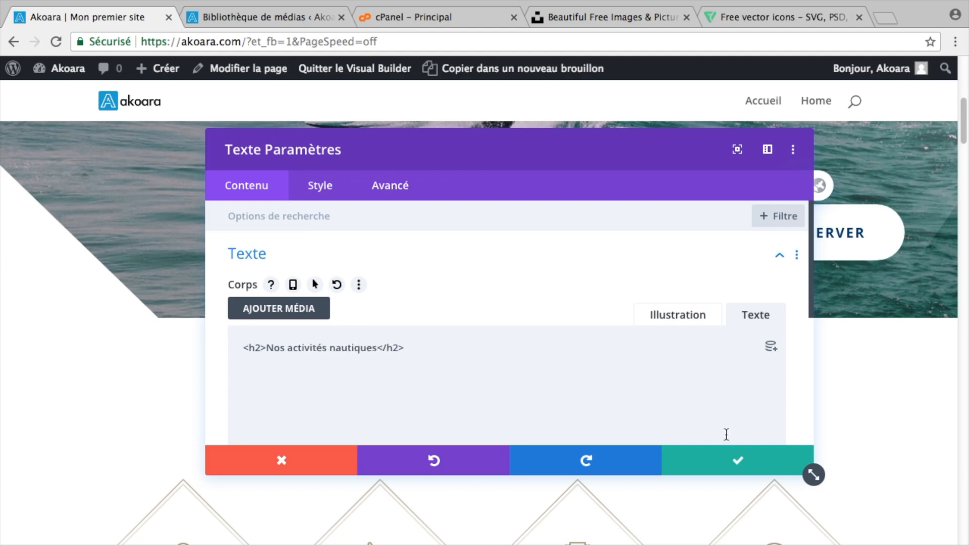
click(738, 461)
Change the layout of the row under the "Nos activités nautiques" heading to three equal columns.
scroll(335, 362, down, 4)
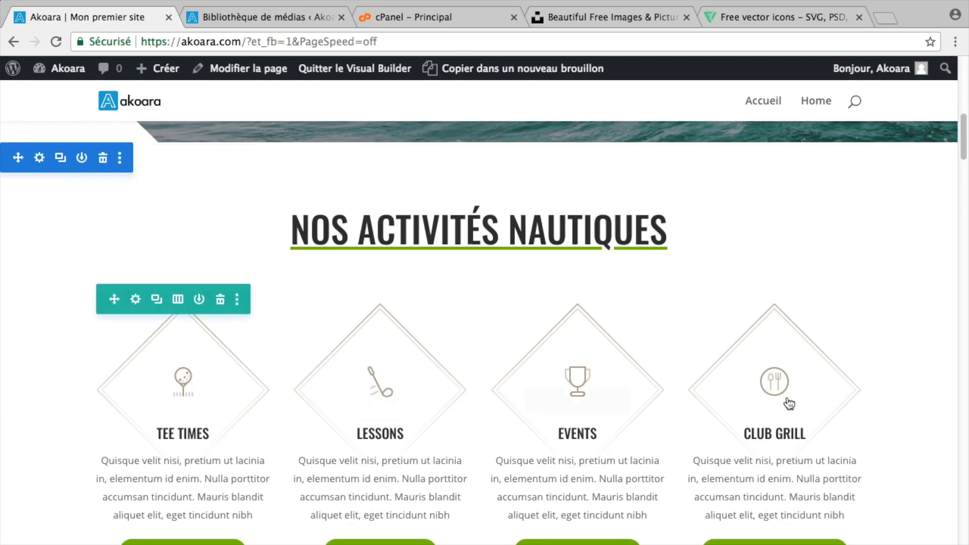
scroll(5, 267, down, 1)
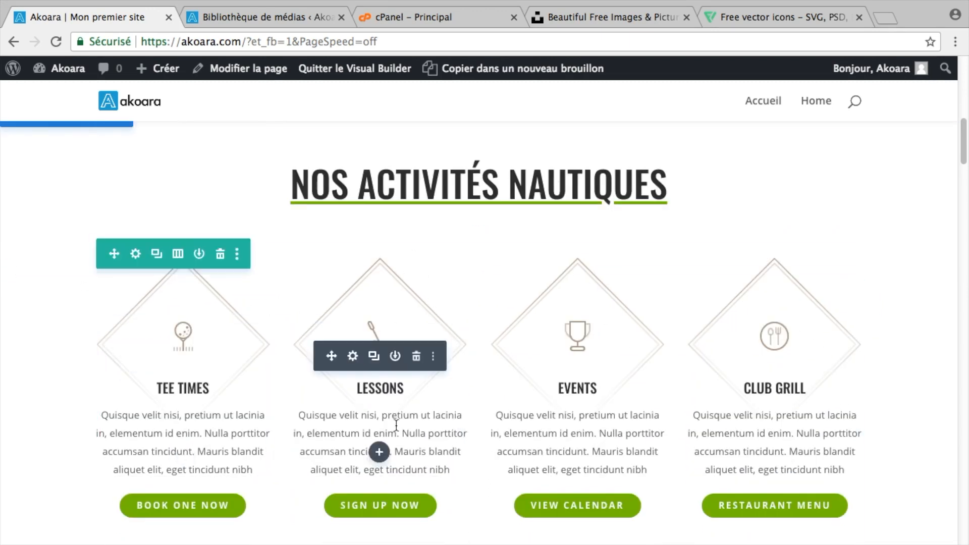
click(177, 254)
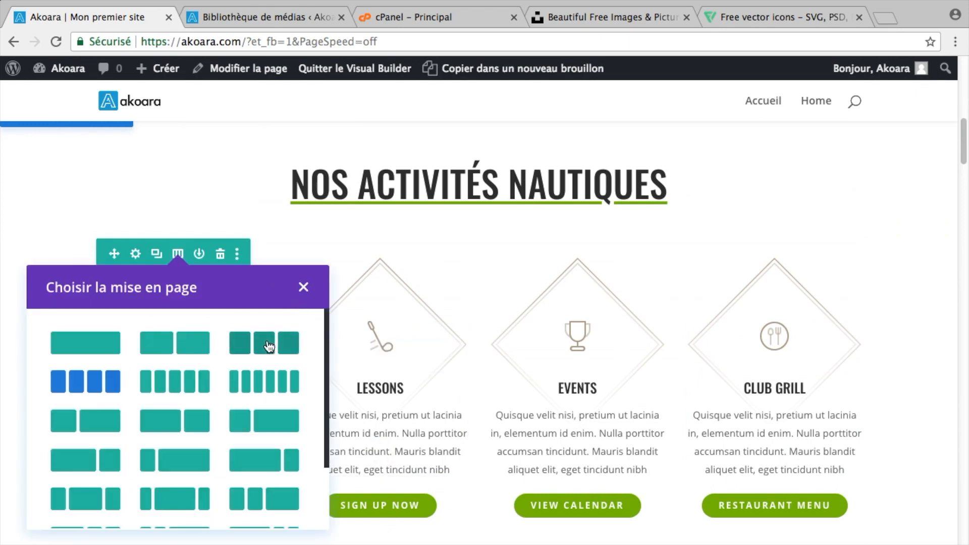
click(52, 391)
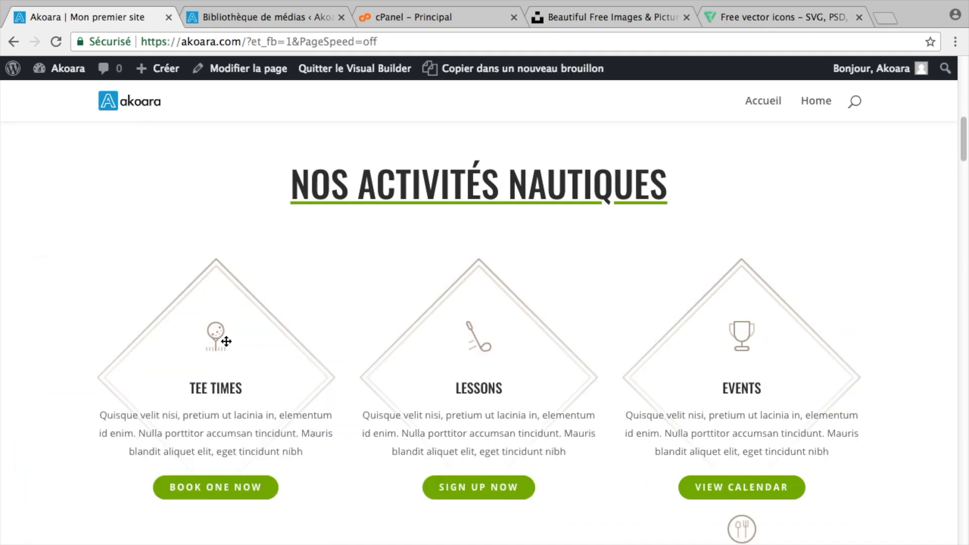
scroll(573, 317, down, 4)
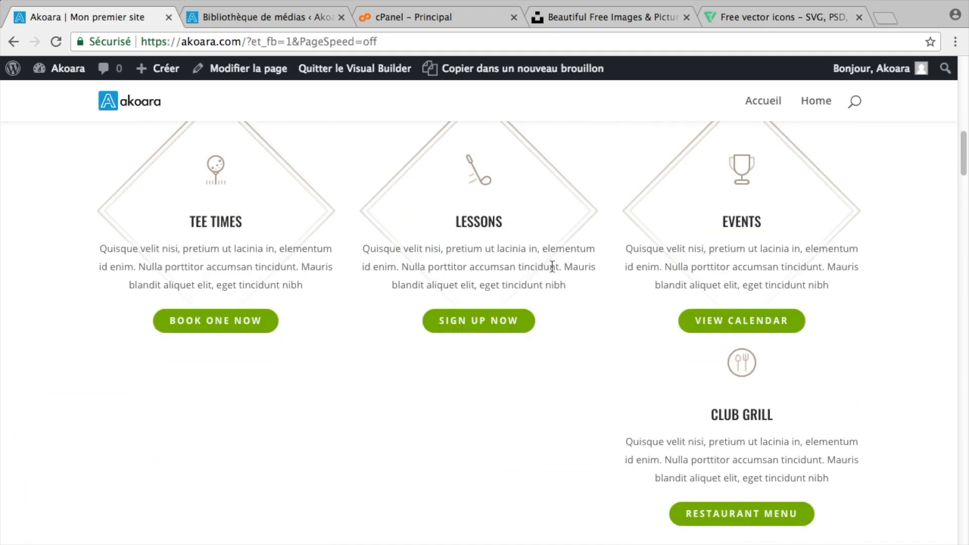
scroll(765, 434, down, 1)
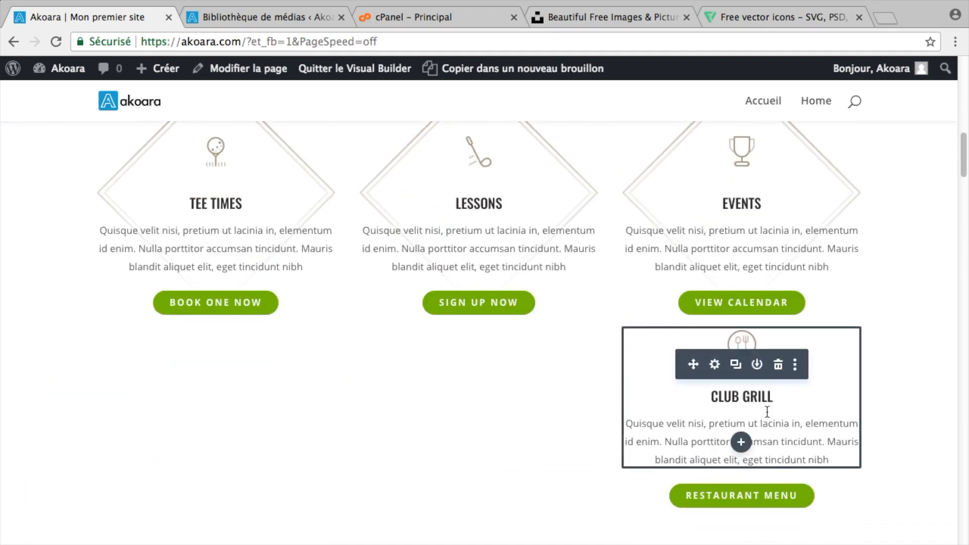
Delete the Club Grill blurb and the Restaurant Menu button below the Events column.
click(779, 365)
click(779, 337)
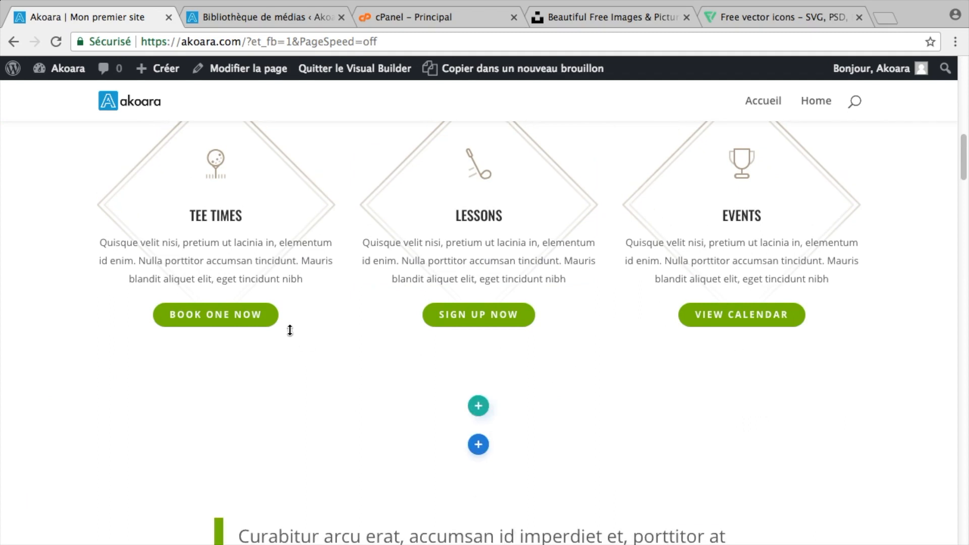
Change the title of the "Tee Times" blurb to "Bodyboard".
scroll(212, 329, up, 5)
click(189, 311)
triple_click(335, 308)
text(Bodyboard)
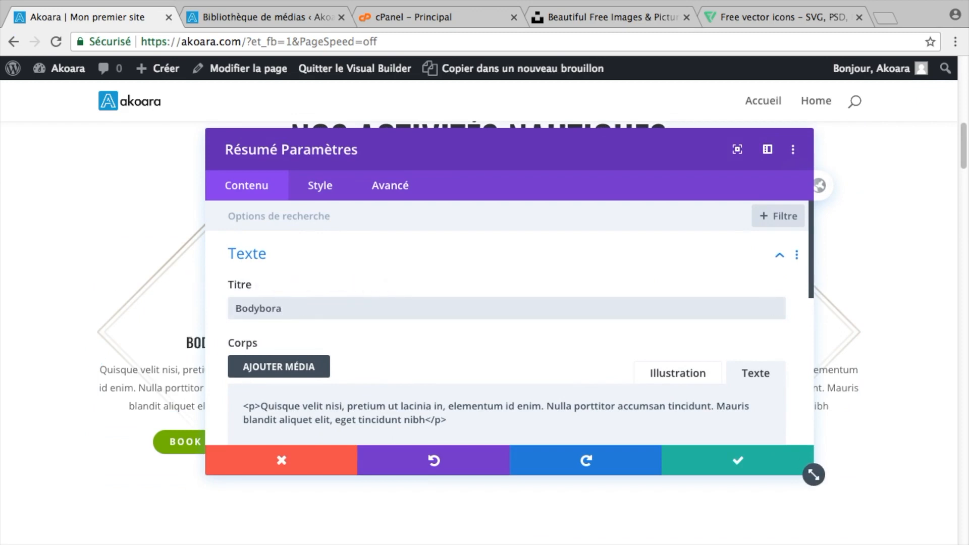
Replace the Bodyboard blurb's body with "Proche du surf, mais qui se pratique sur une planche plus courte et flexible. Le Bodyboard est idéal pour les enfants.".
scroll(510, 389, down, 1)
click(510, 389)
drag(433, 387, 261, 373)
text(Proche du surf, mais qui se pratique sur une planche plus courte )
text(et flexible. Le Bodyboard est idéal pour les enfants.)
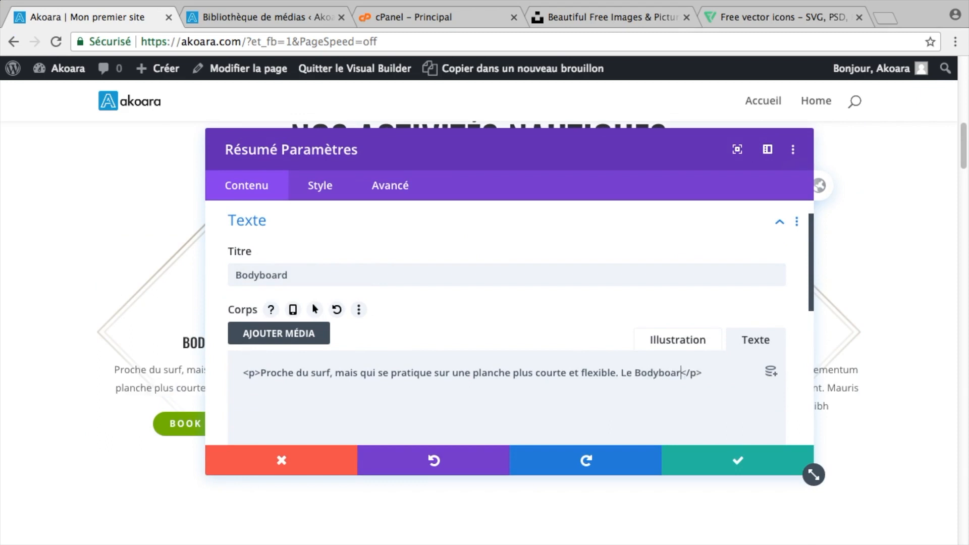
click(737, 459)
Replace the Bodyboard blurb's golf image with the bodyboard icon from the media library and save the module.
click(190, 311)
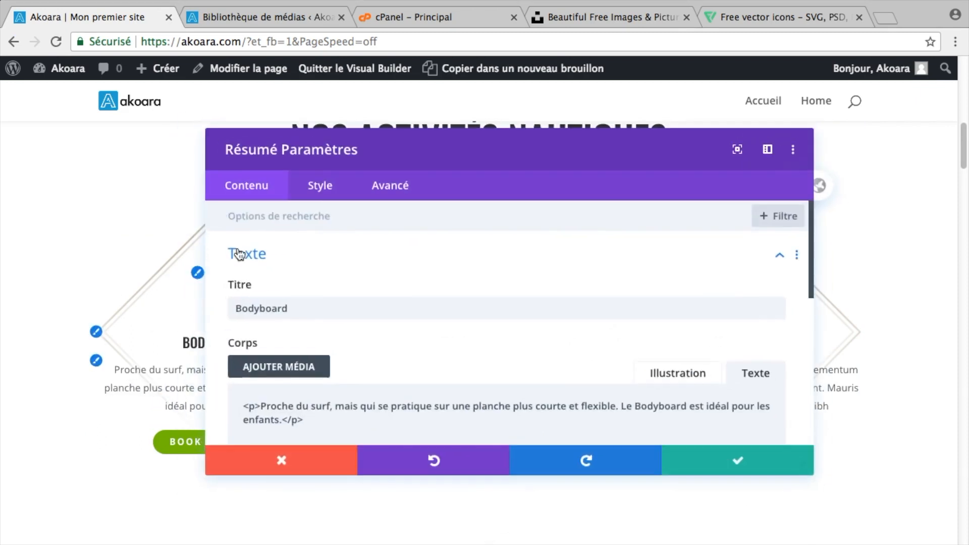
scroll(316, 268, down, 5)
click(403, 352)
click(491, 380)
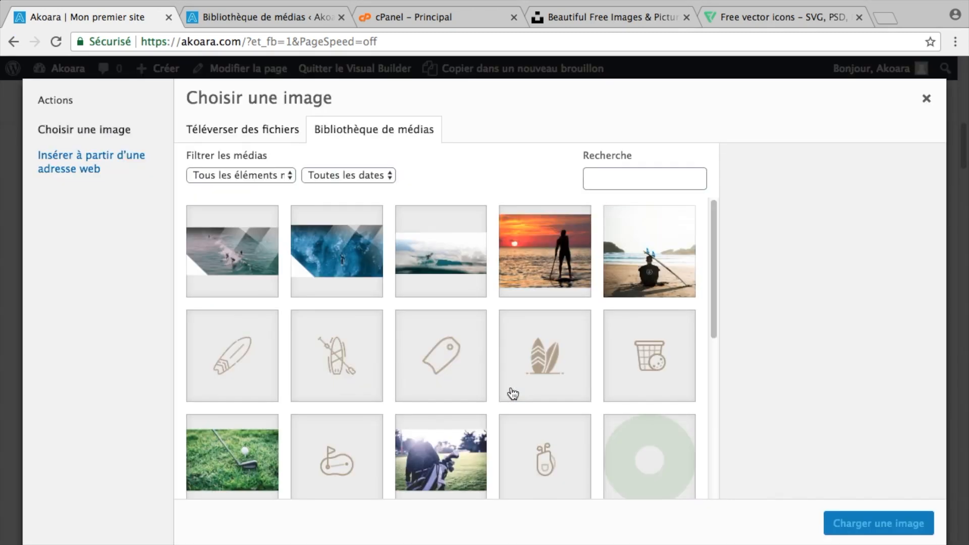
click(444, 343)
click(879, 522)
click(752, 468)
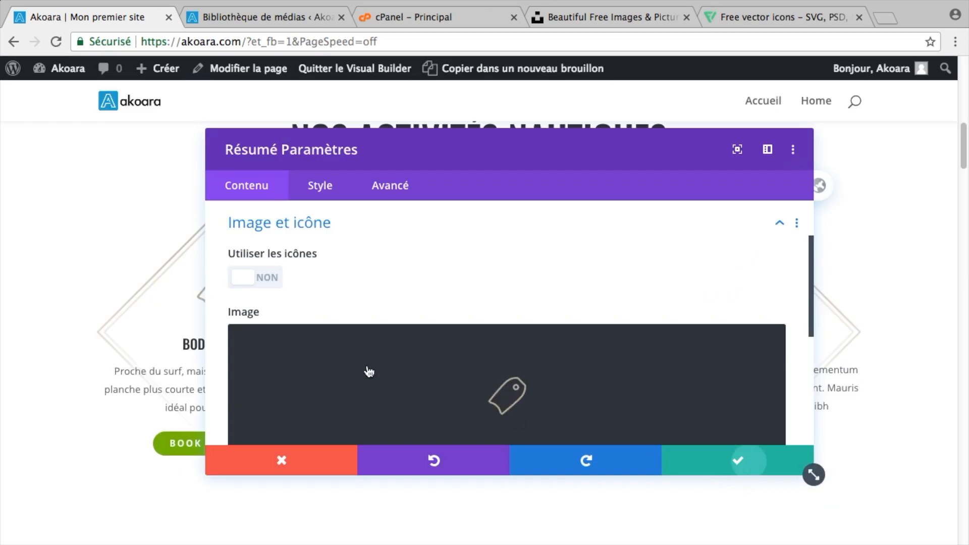
mouse_move(190, 438)
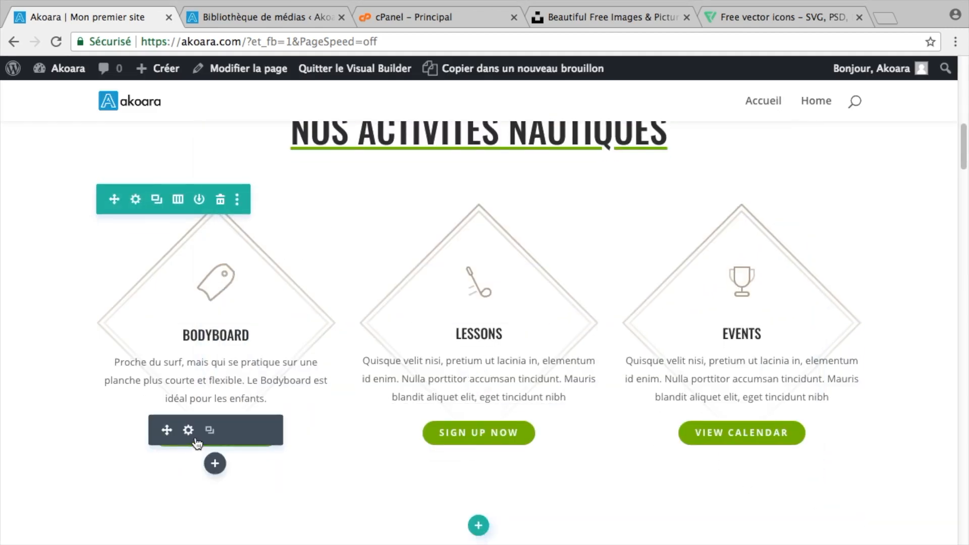
click(189, 431)
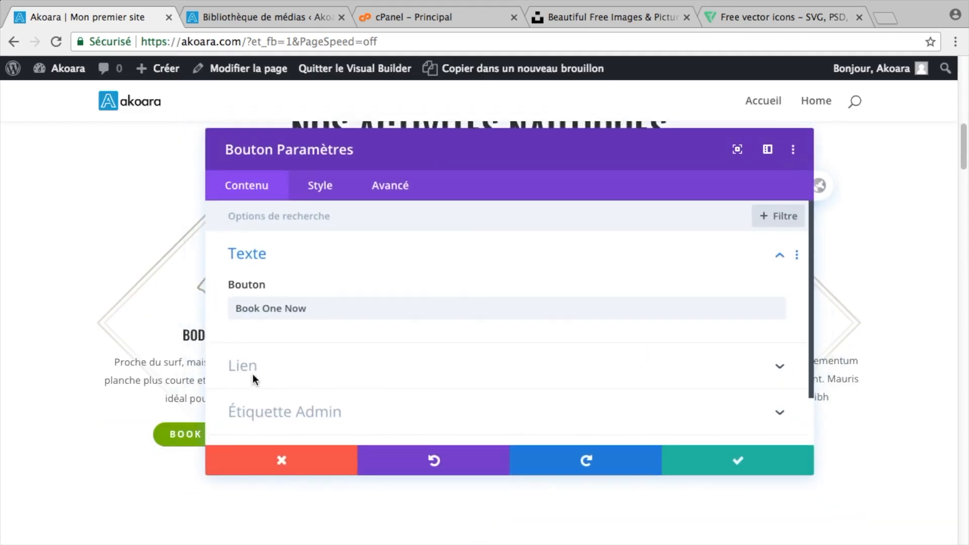
drag(313, 308, 160, 288)
text(Réserver)
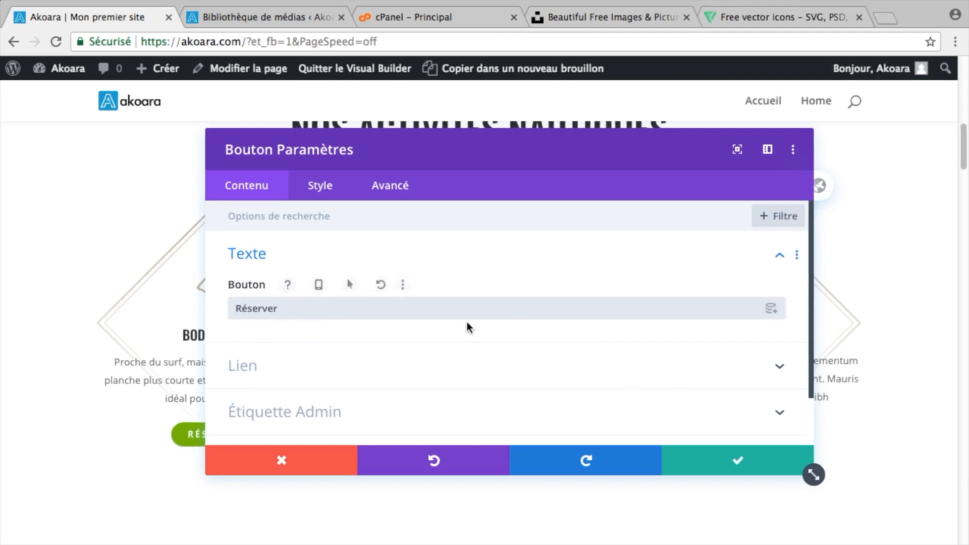
scroll(467, 324, down, 1)
click(455, 342)
click(270, 277)
text(https://akoara.com/)
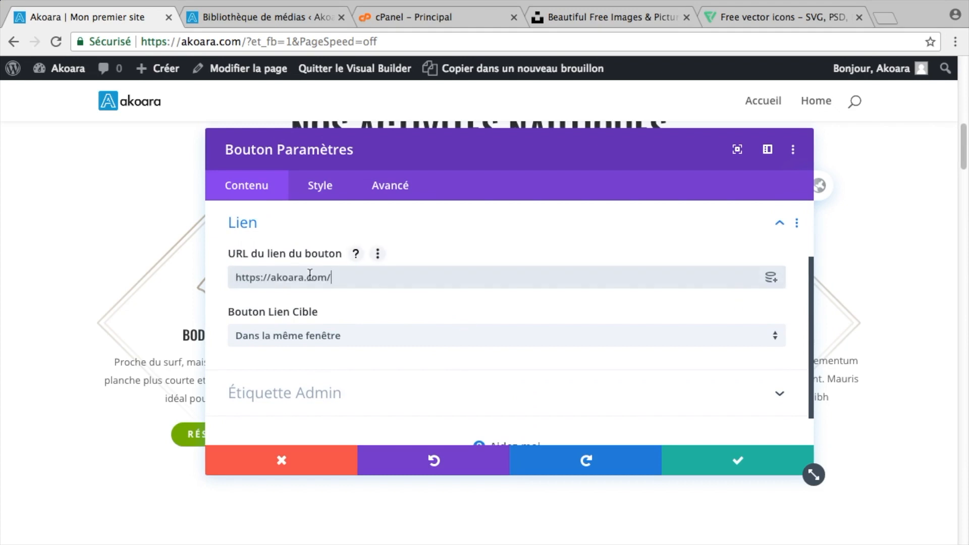
scroll(343, 309, up, 3)
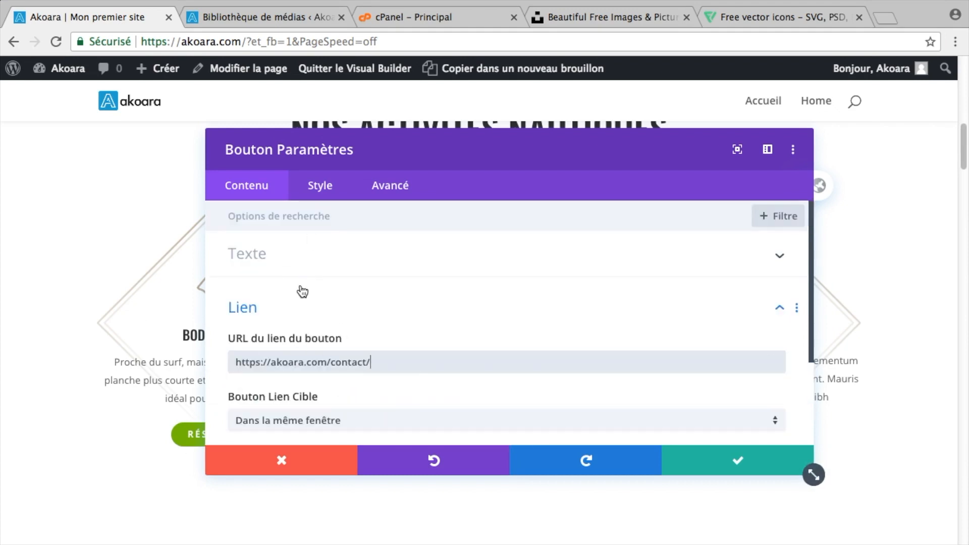
Set the "Réserver" button's background colour to blue #0c71c3 and adjust the colour's opacity.
click(315, 188)
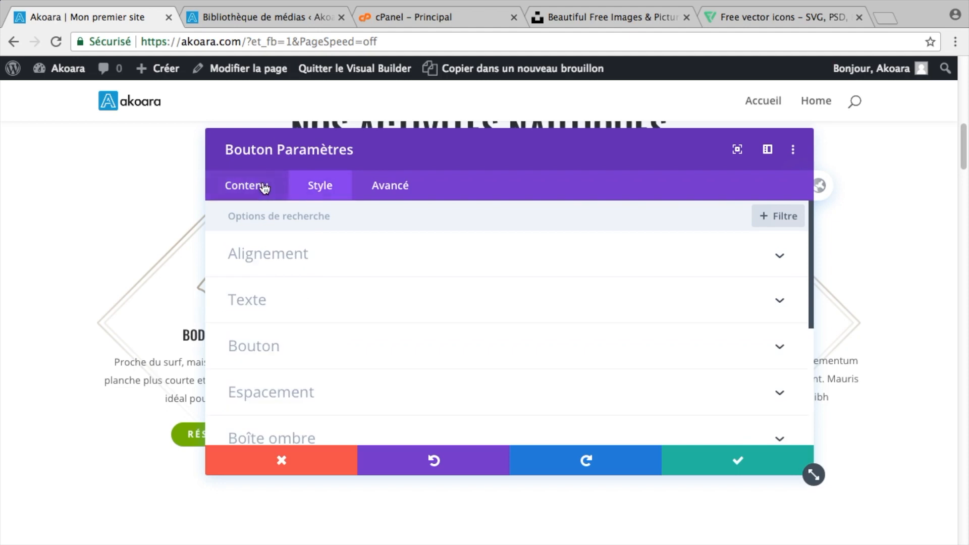
scroll(351, 261, down, 2)
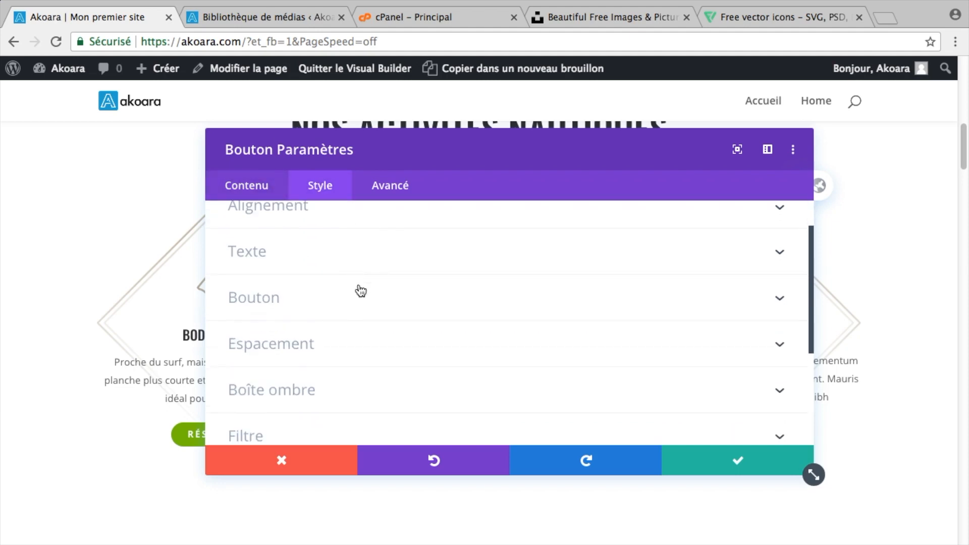
click(434, 299)
scroll(434, 292, down, 4)
scroll(414, 289, down, 3)
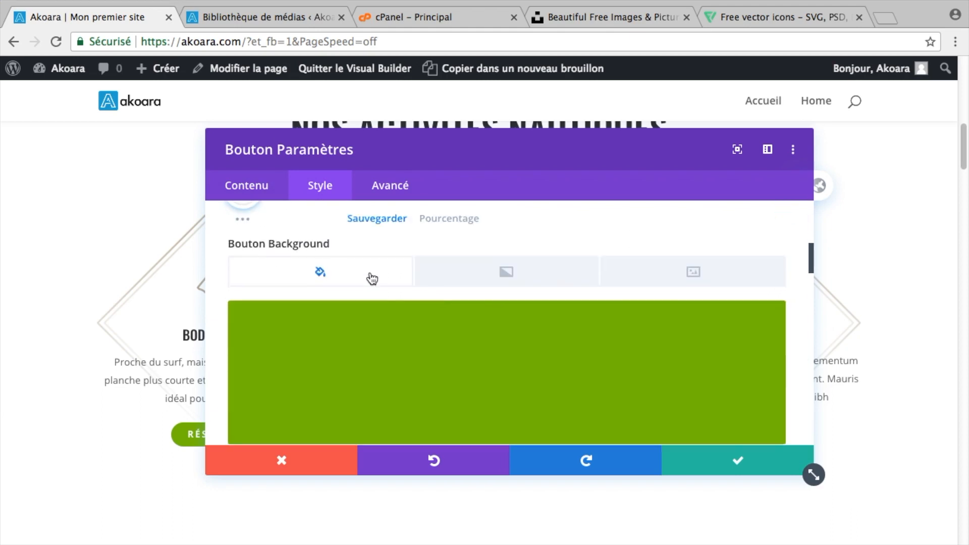
scroll(556, 338, down, 3)
click(419, 329)
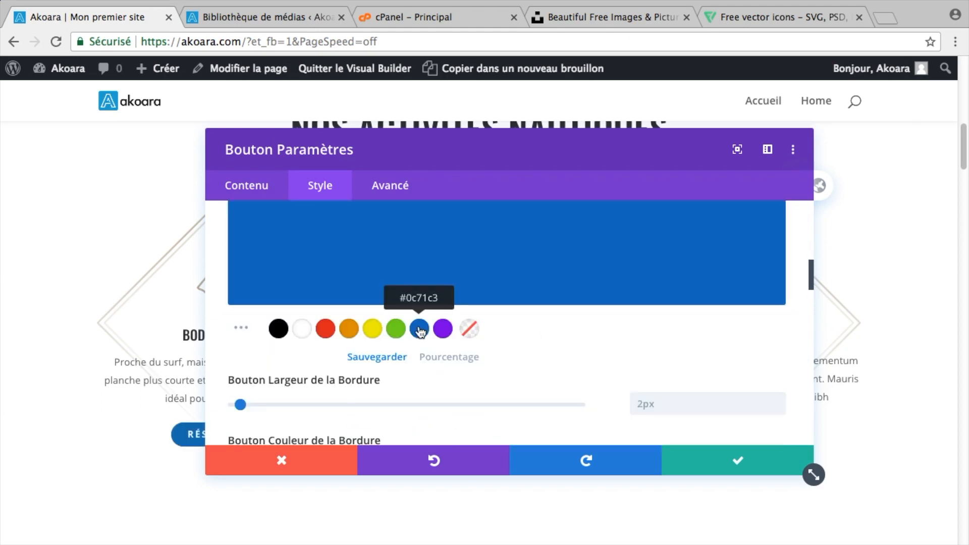
scroll(352, 283, up, 1)
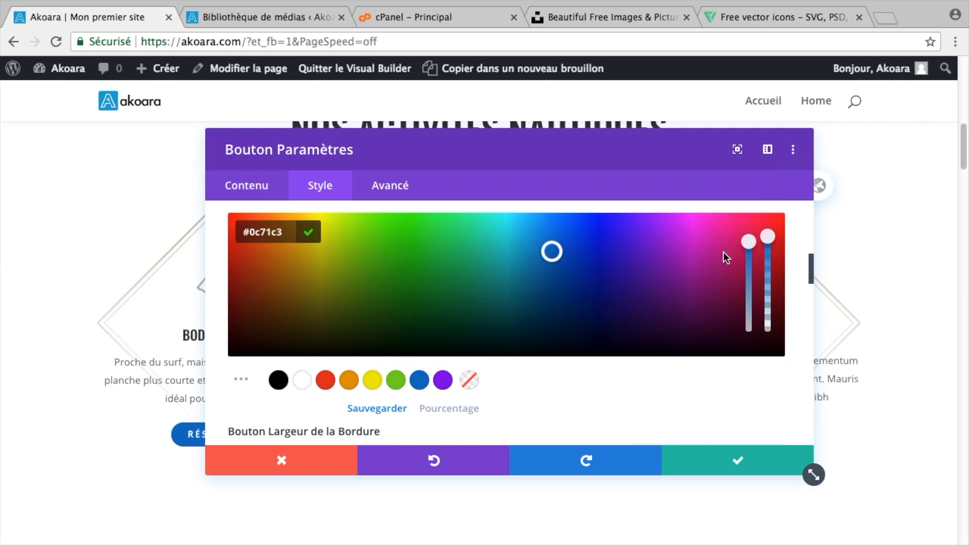
drag(768, 237, 771, 301)
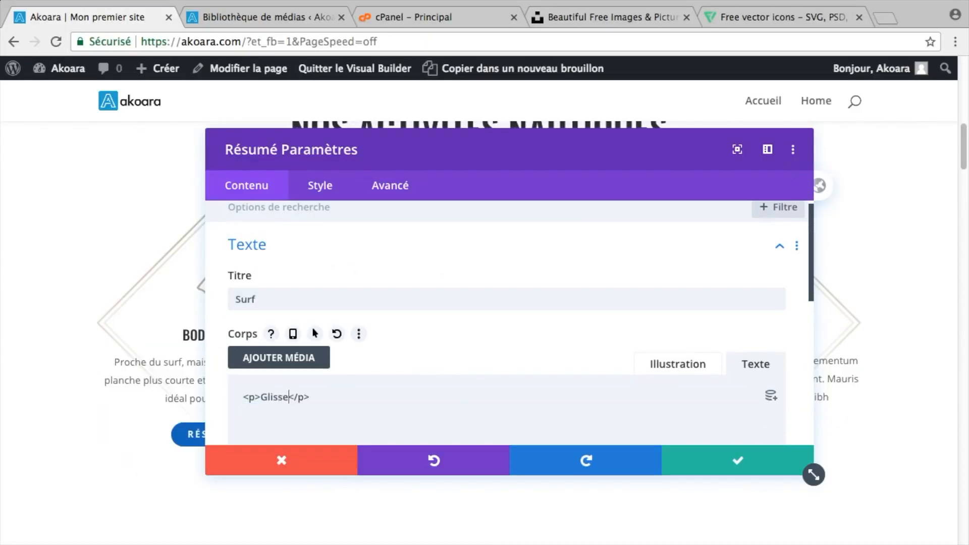
Replace the Surf blurb's body with "Glisse et adrénaline, le surf vous obligera à trouver votre équilibre et vous dépasser pour dompter les vagues.".
text(et adréanline, le surf vous obligera à trouver votre équilibre pour dompter les vagues)
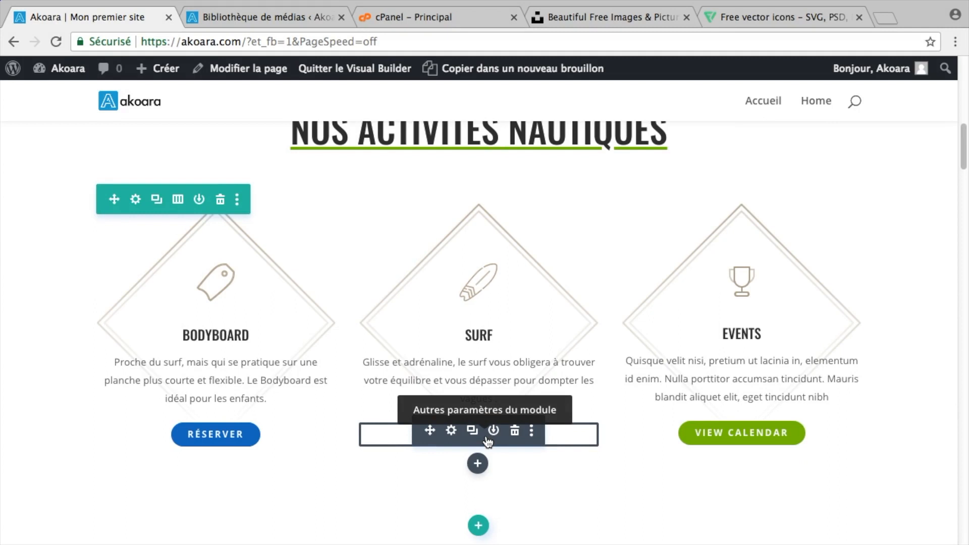
Replace the buttons of the second and third activity columns with duplicates of the blue "Réserver" button.
click(515, 432)
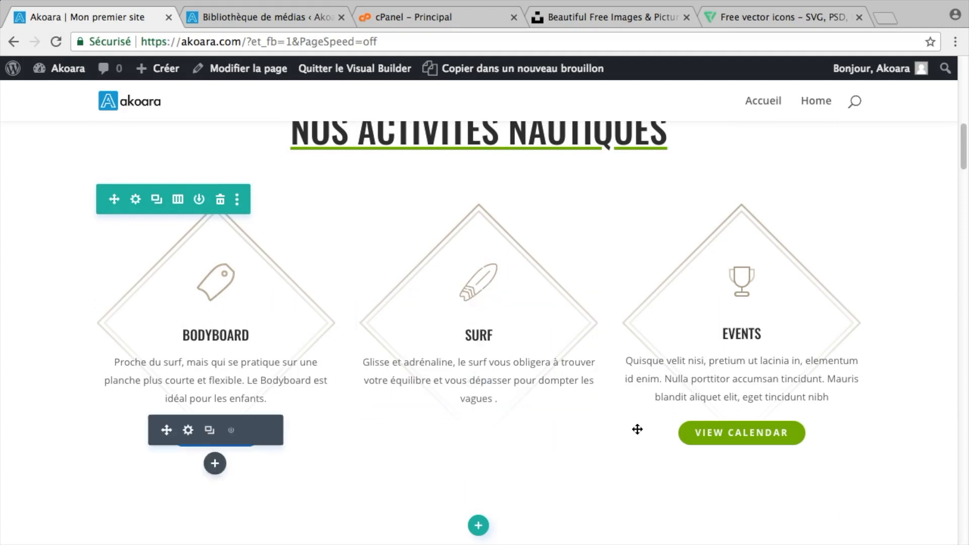
click(777, 432)
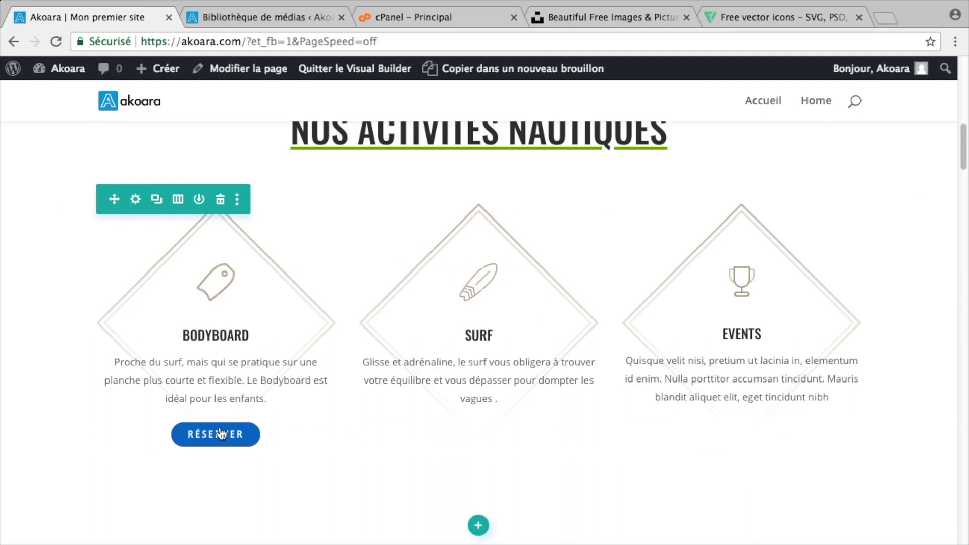
click(210, 430)
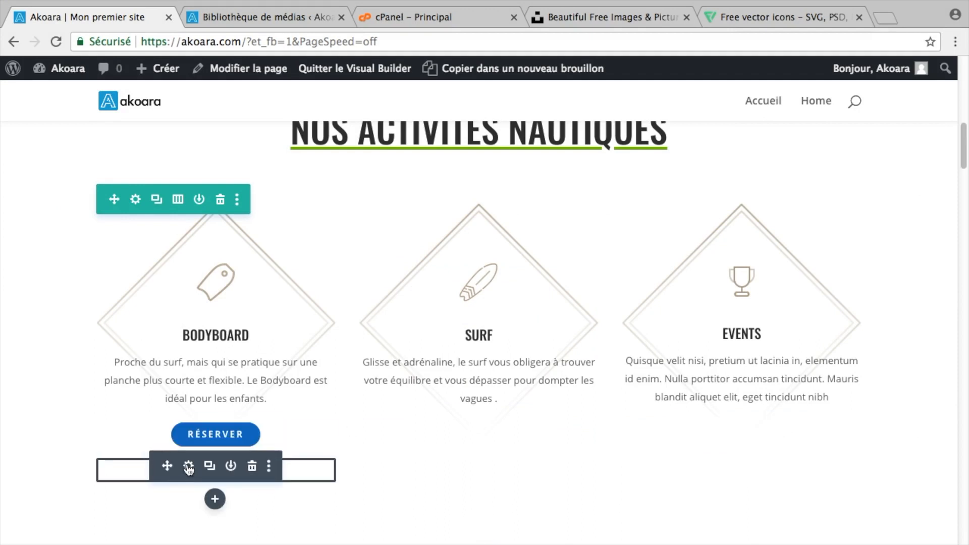
click(252, 464)
drag(471, 443, 472, 438)
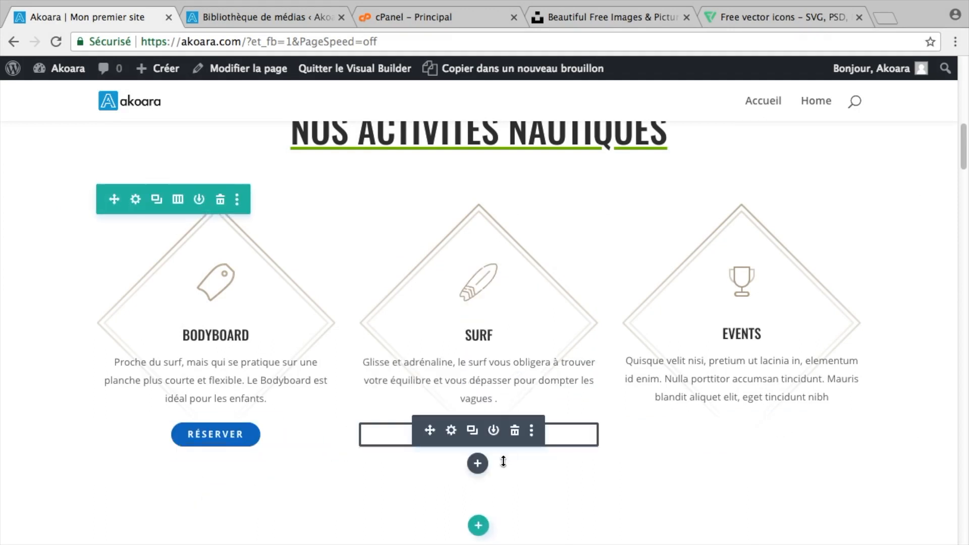
click(473, 432)
drag(455, 467, 715, 467)
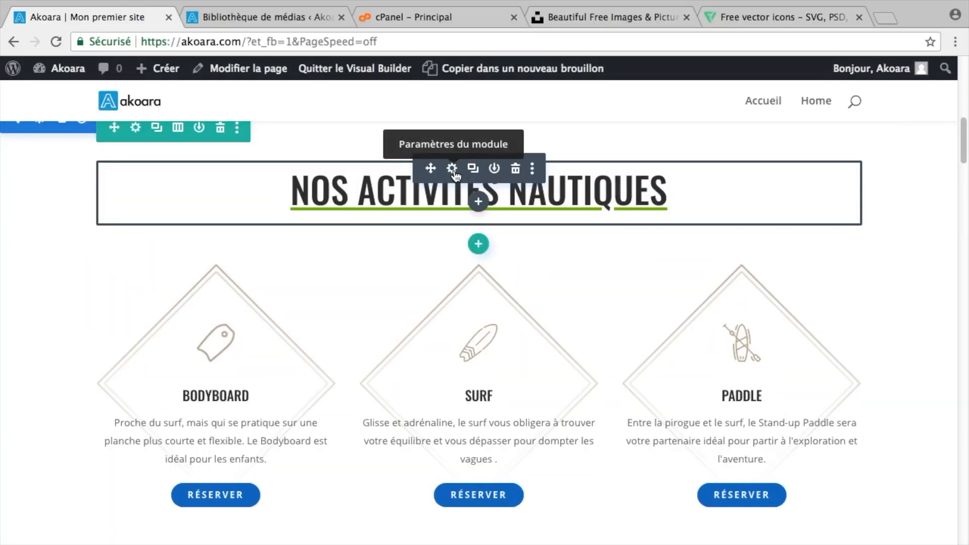
Change the H2 underline colour of the "Nos activités nautiques" heading and save the module.
click(452, 168)
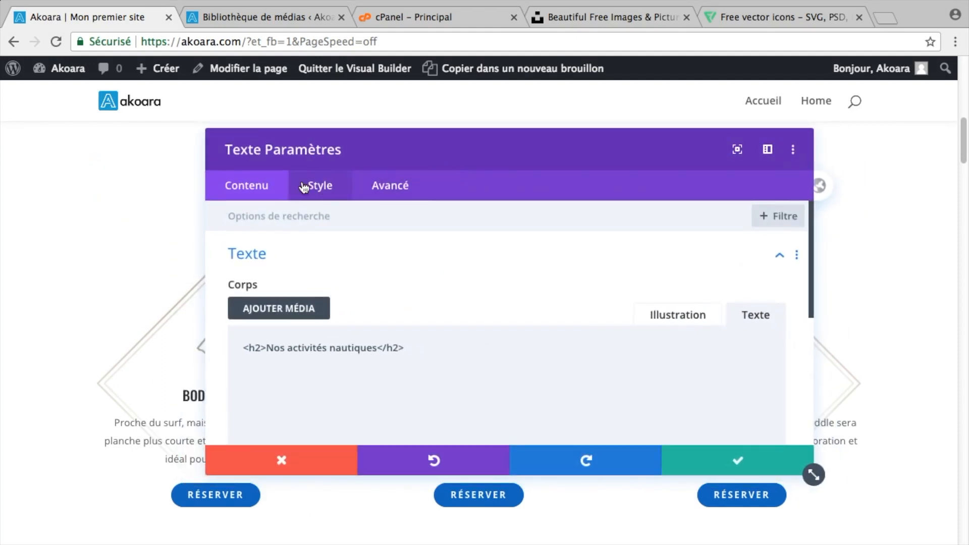
click(321, 187)
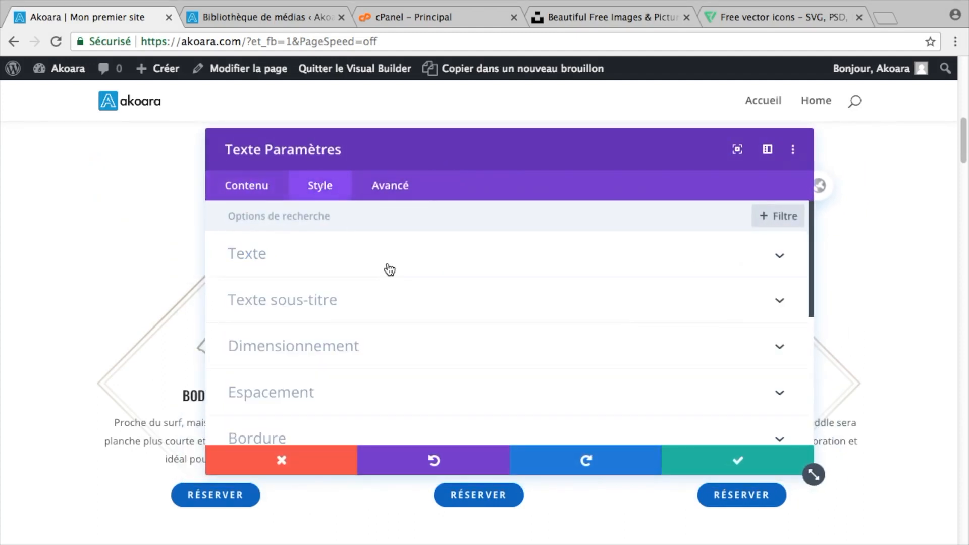
scroll(394, 268, down, 1)
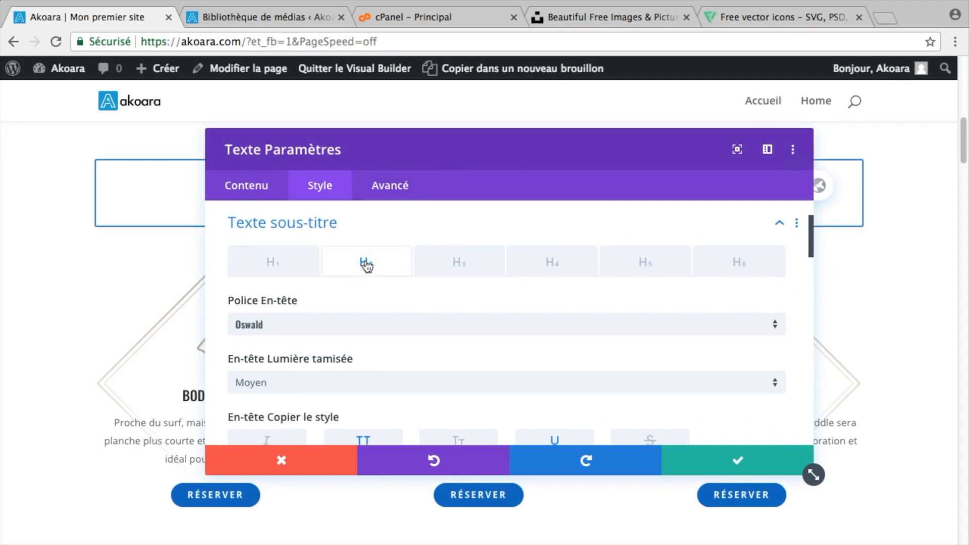
scroll(366, 265, down, 4)
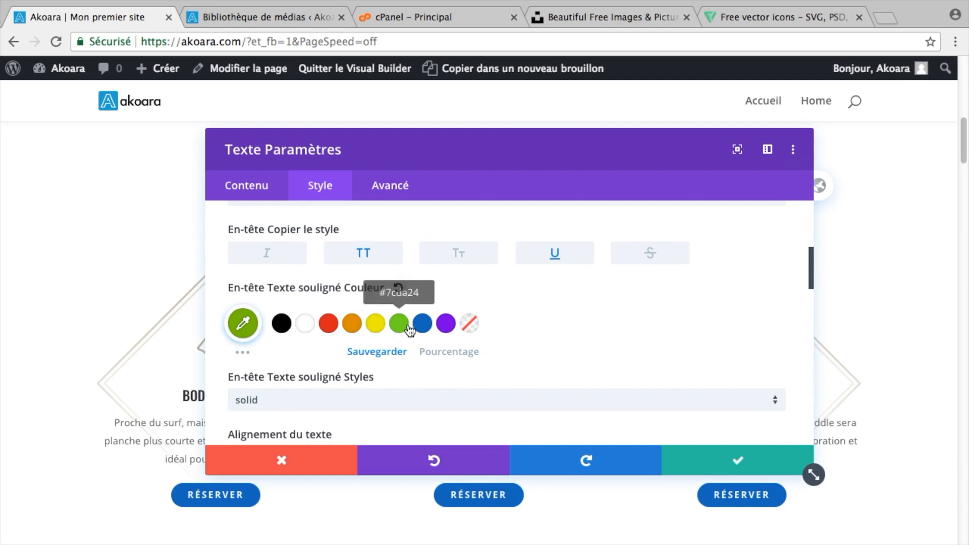
click(725, 469)
Replace the blockquote's placeholder text with "Vous ne pouvez pas arrêter les vagues, mais vous pouvez apprendre à les surfer.".
scroll(505, 318, down, 7)
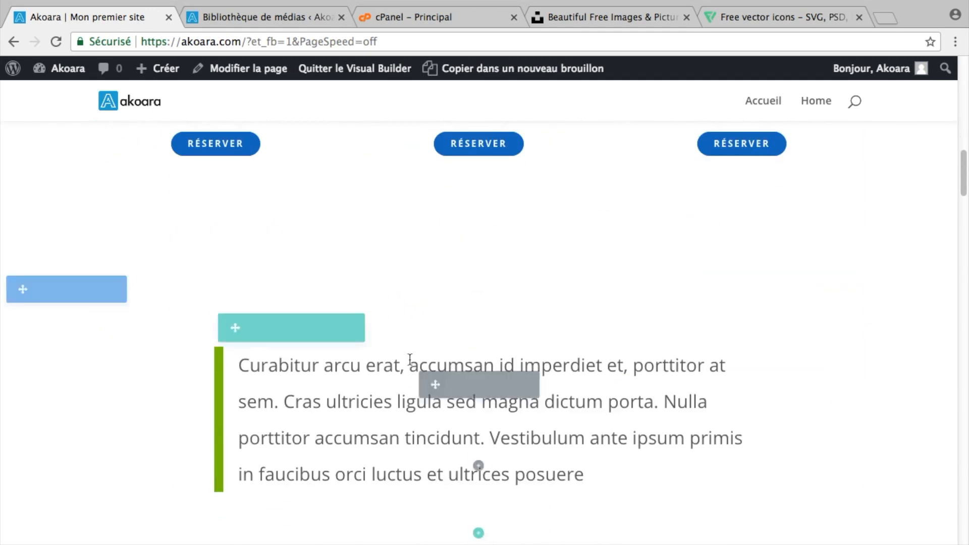
click(408, 373)
drag(284, 388, 261, 361)
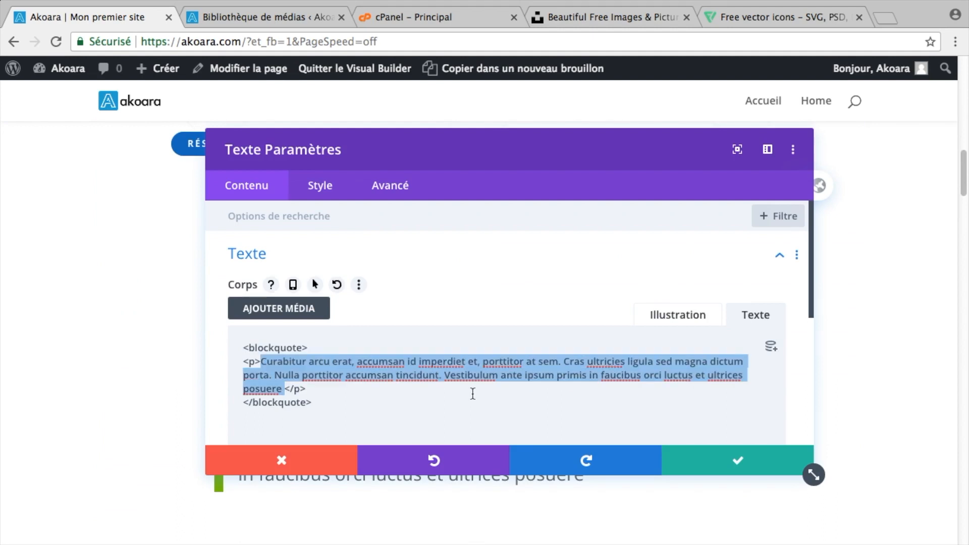
text(Vou)
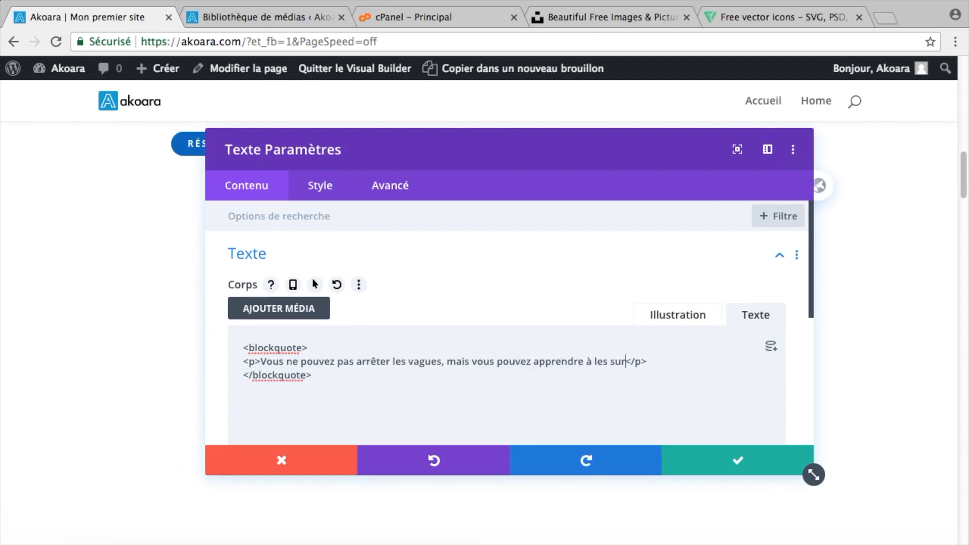
Set the blockquote's border colour to blue #0c71c3 and save the text module.
click(320, 186)
click(354, 260)
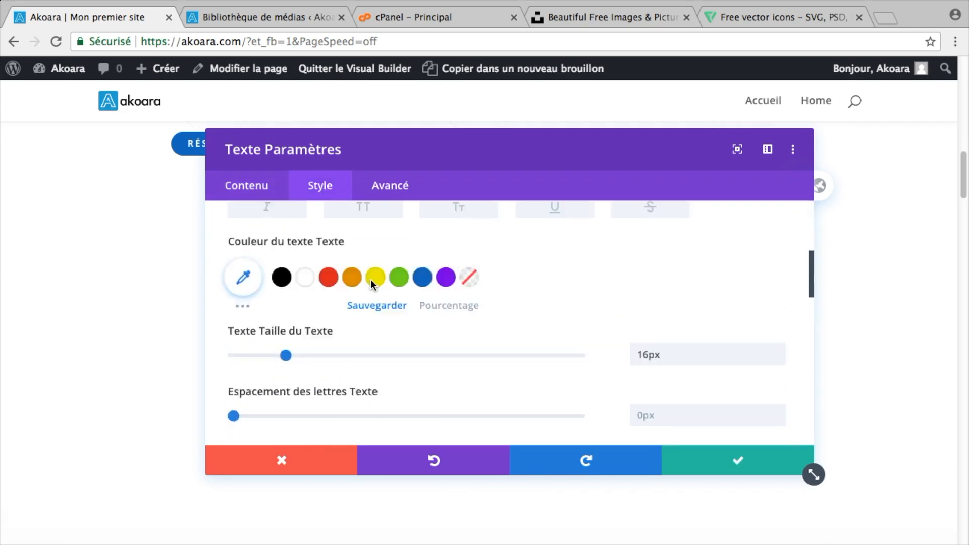
scroll(418, 296, down, 15)
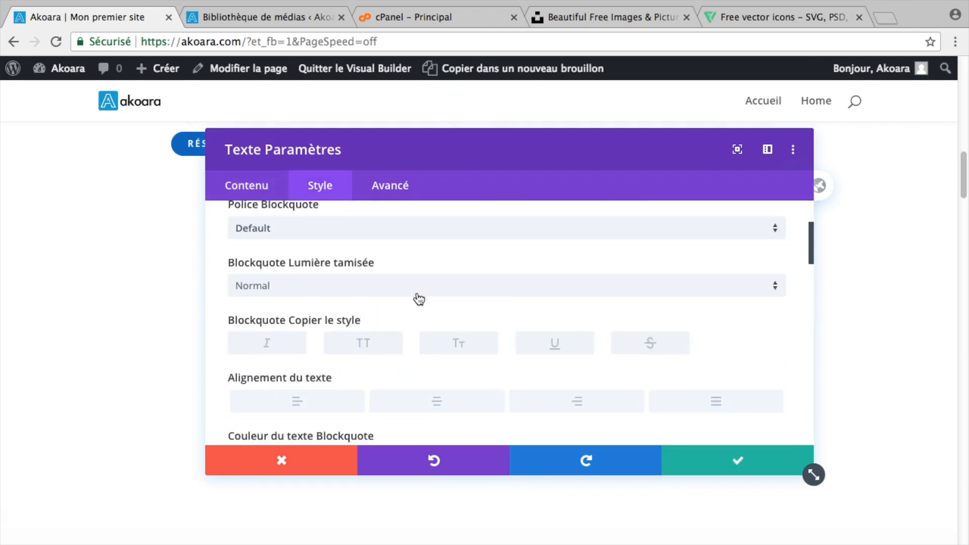
scroll(423, 309, down, 3)
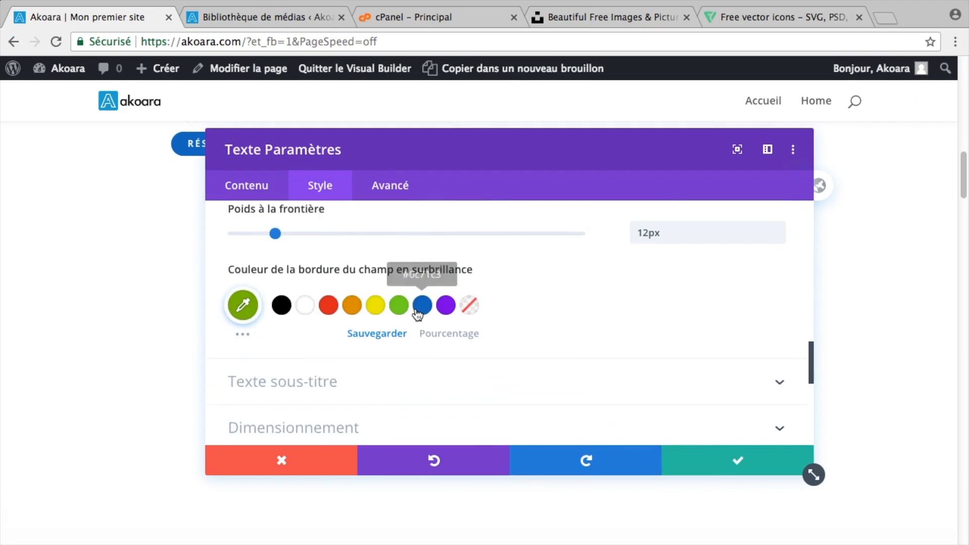
click(422, 305)
click(706, 456)
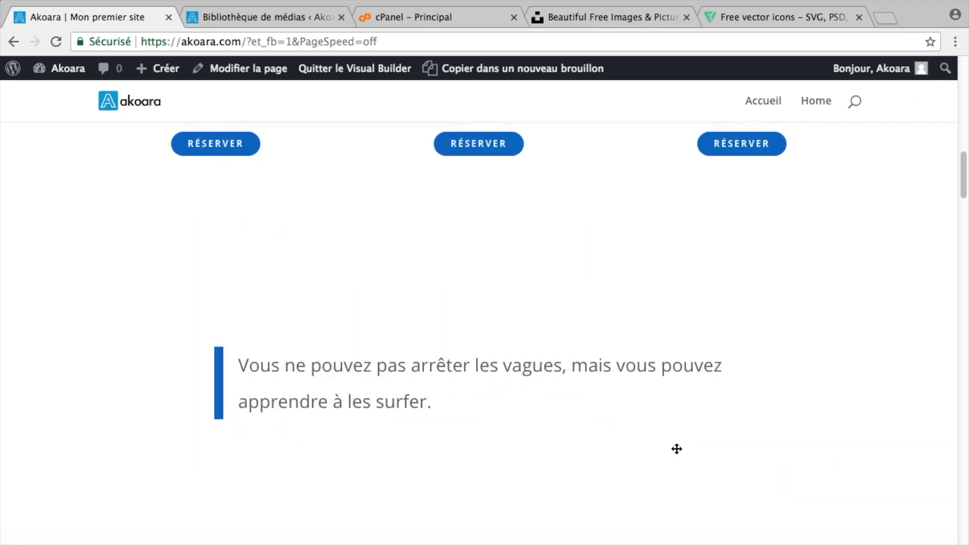
scroll(479, 312, down, 1)
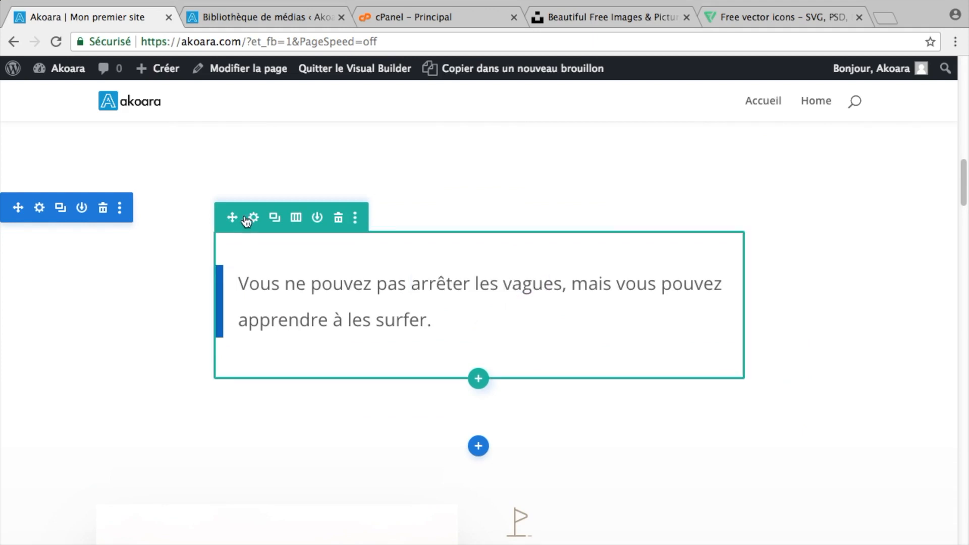
Add a text module below the blockquote containing "Jon Kabat - Zinn" as a paragraph and save it.
click(478, 306)
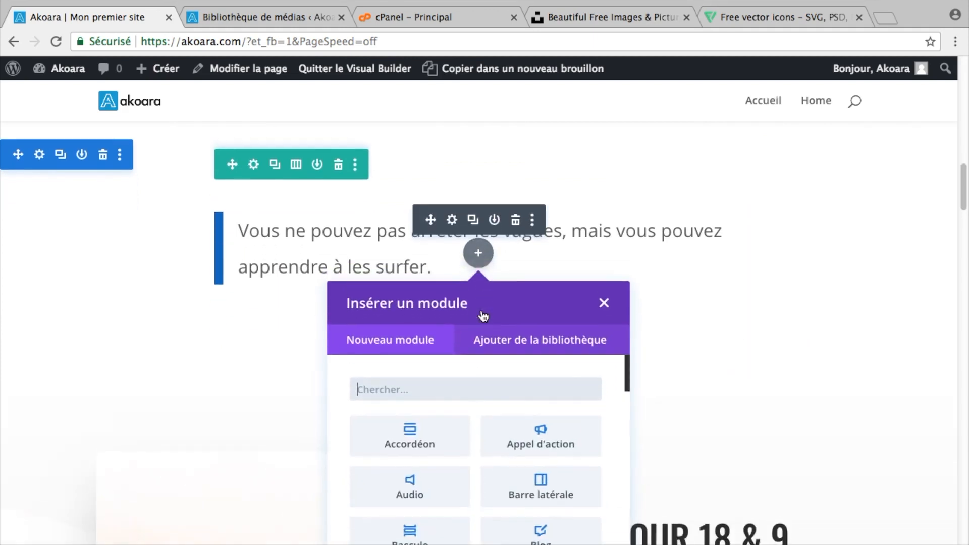
scroll(467, 398, down, 5)
scroll(465, 412, down, 10)
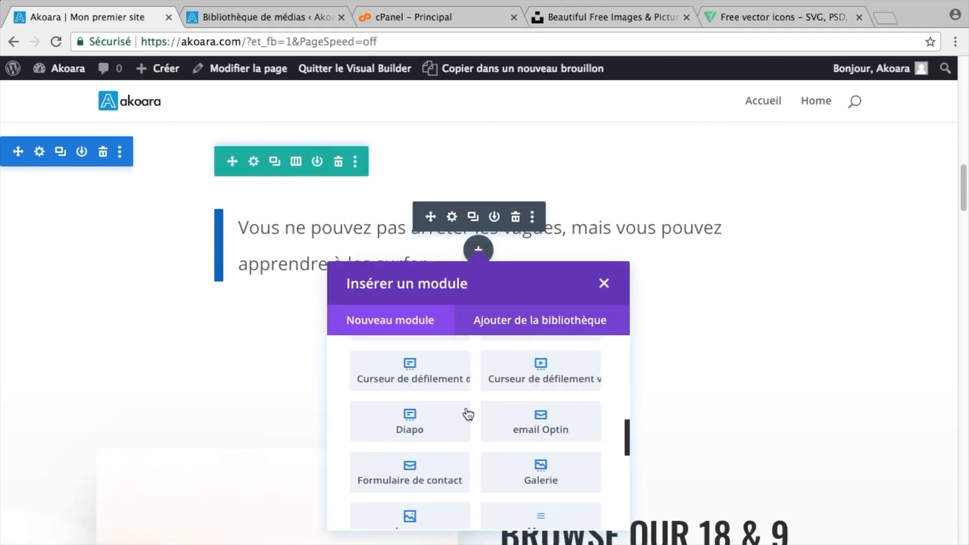
click(416, 451)
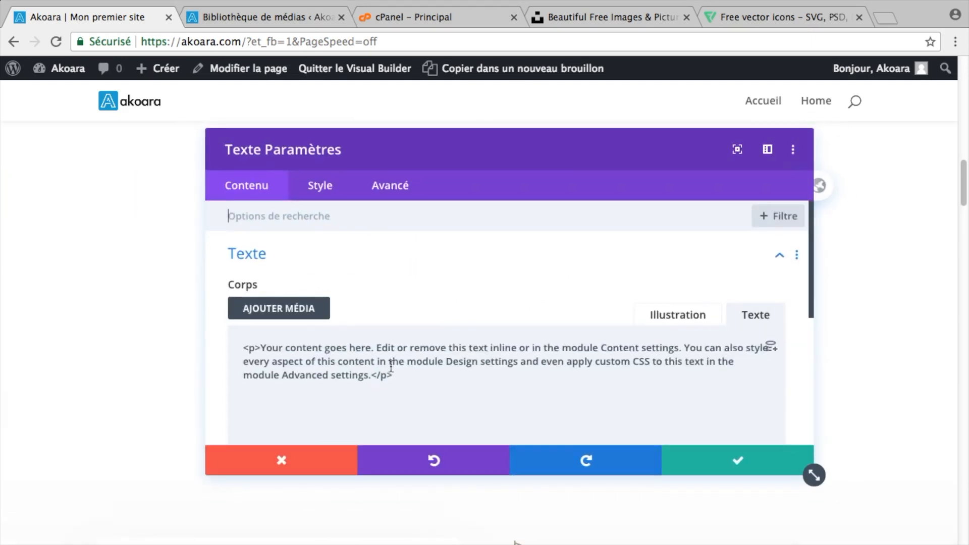
drag(371, 375, 263, 348)
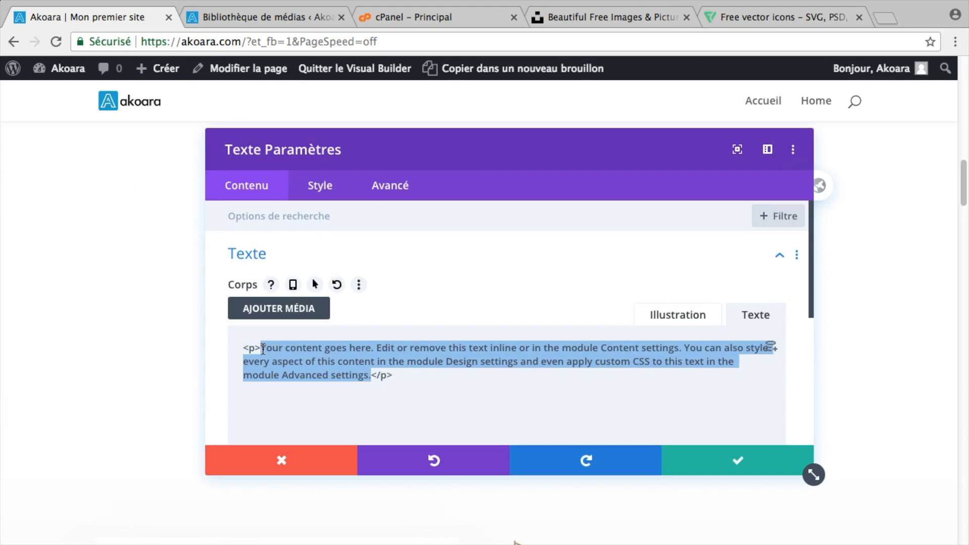
text(Jon Kabat - Zinn</p>)
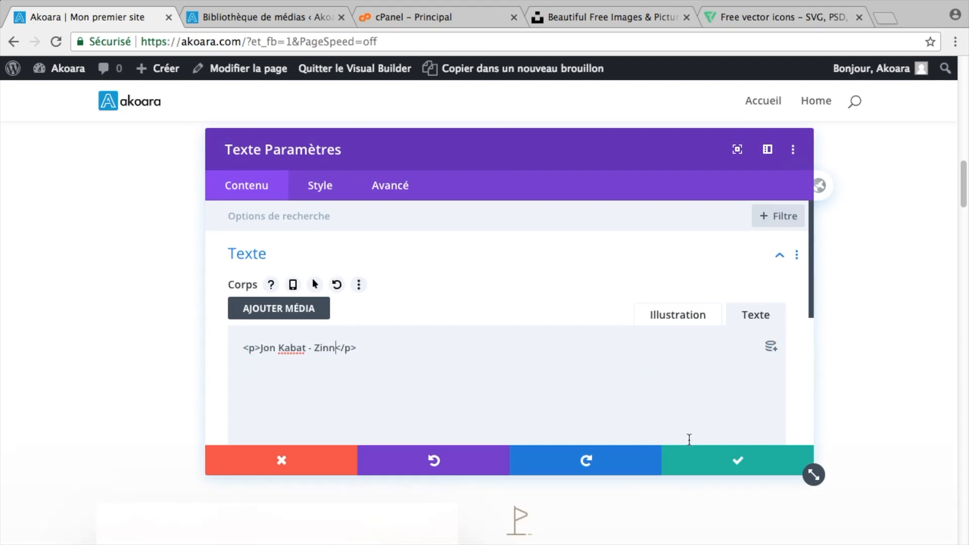
click(725, 462)
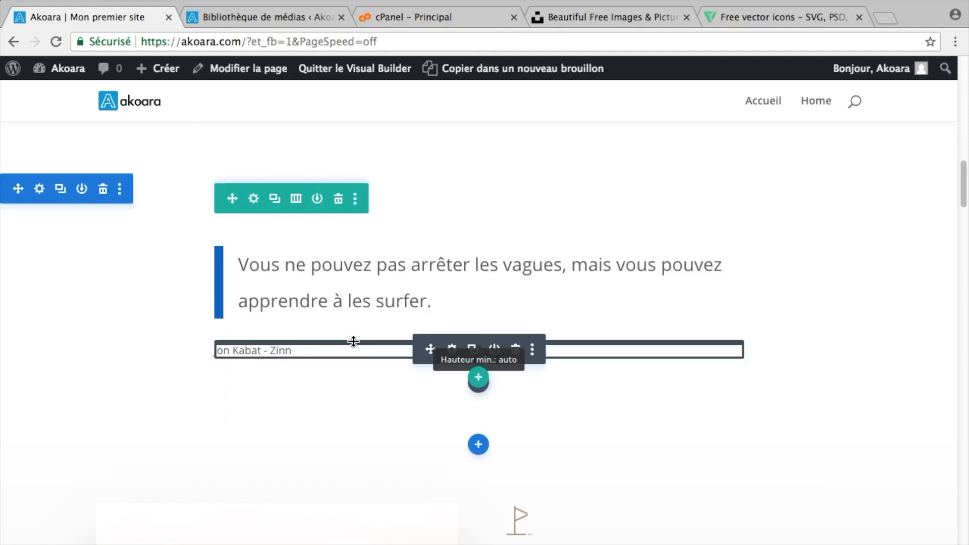
Align the quote author's text to the right, save the module, and reduce the gap between it and the blockquote.
double_click(359, 351)
click(326, 187)
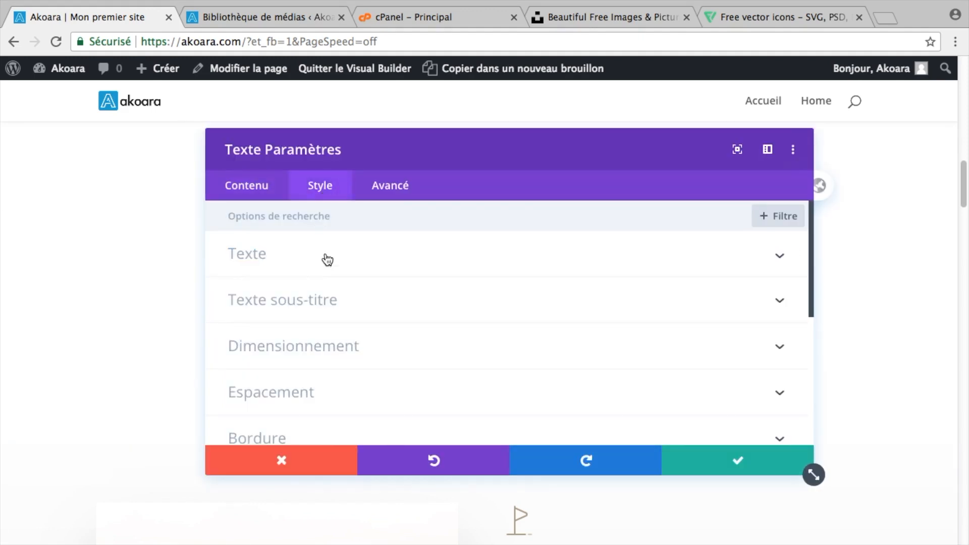
click(325, 257)
scroll(476, 295, down, 5)
scroll(476, 295, down, 5)
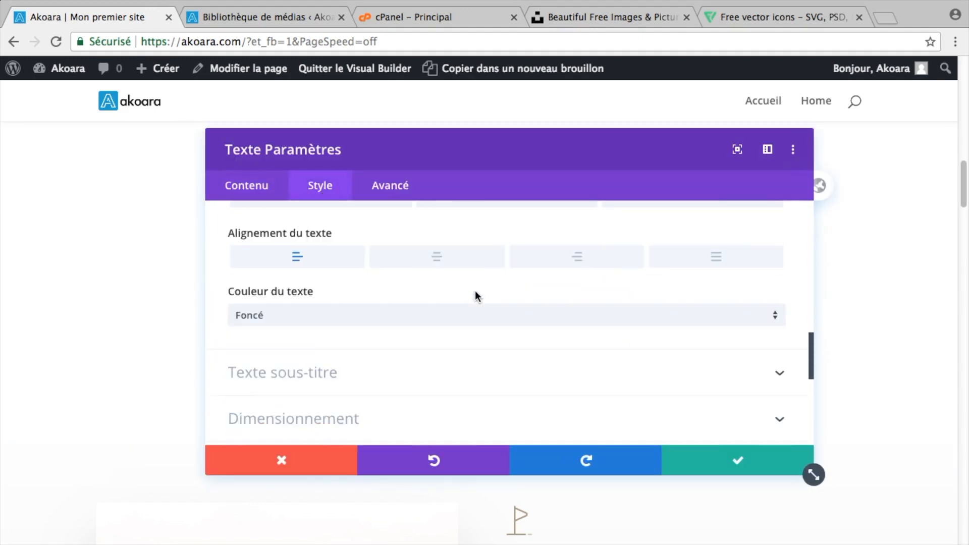
click(593, 261)
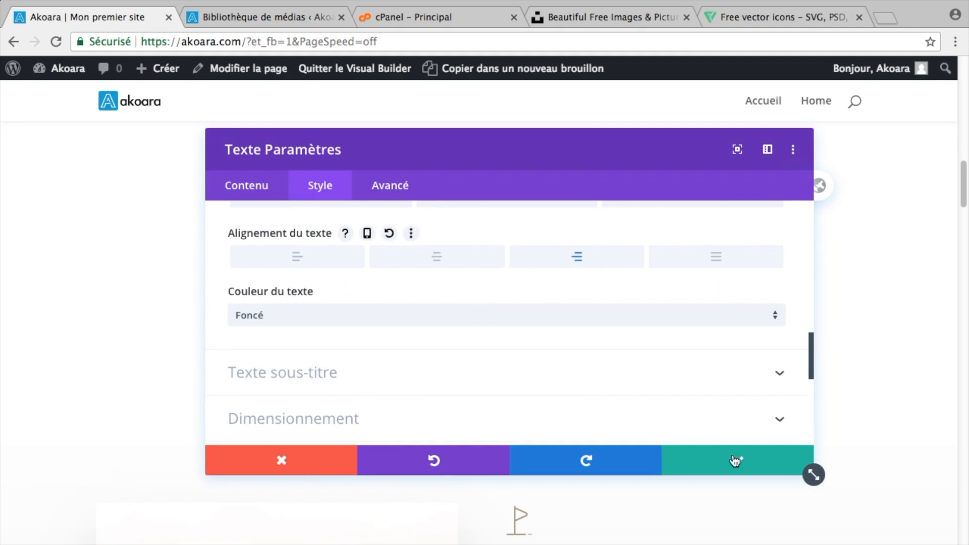
click(735, 461)
drag(661, 334, 658, 329)
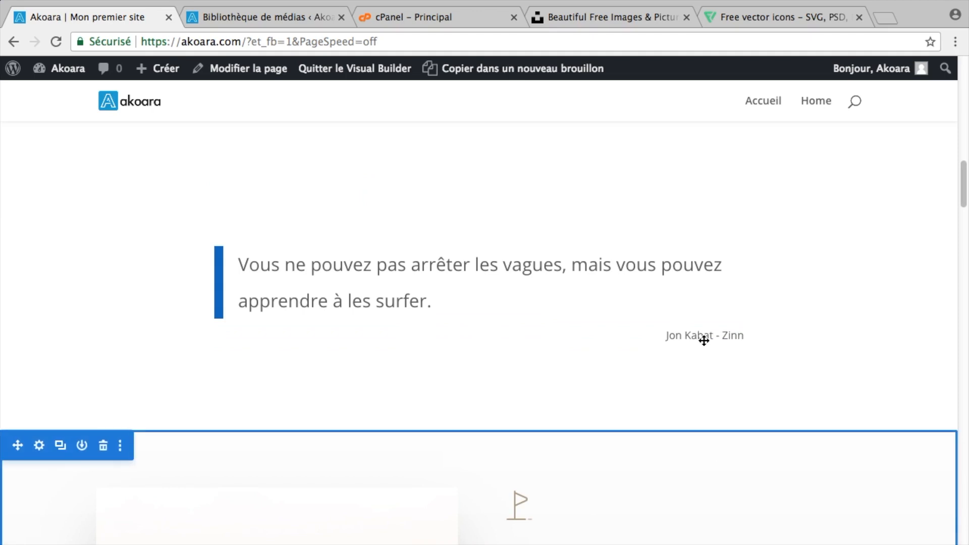
Style the quote author's text in uppercase with the bold weight "Texte en gras" and save the module.
mouse_move(704, 338)
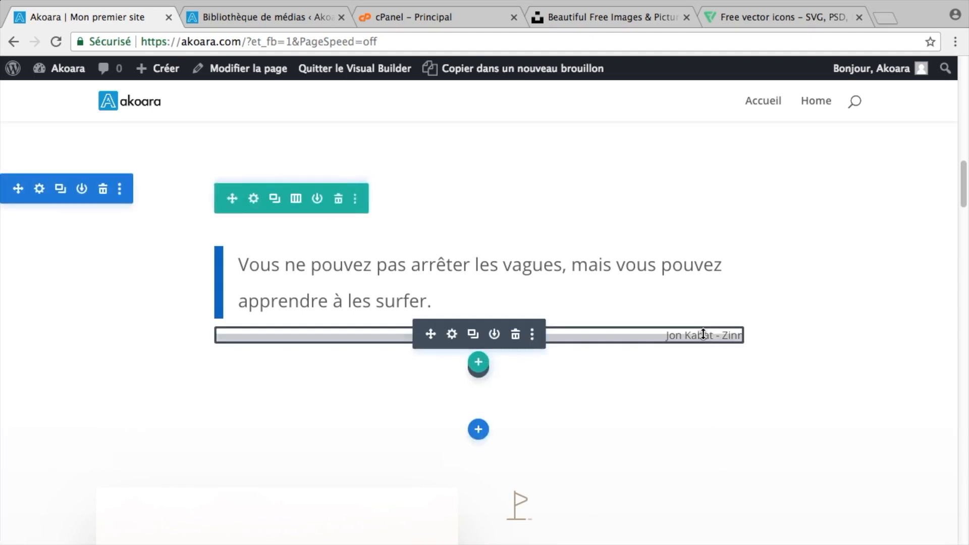
click(452, 334)
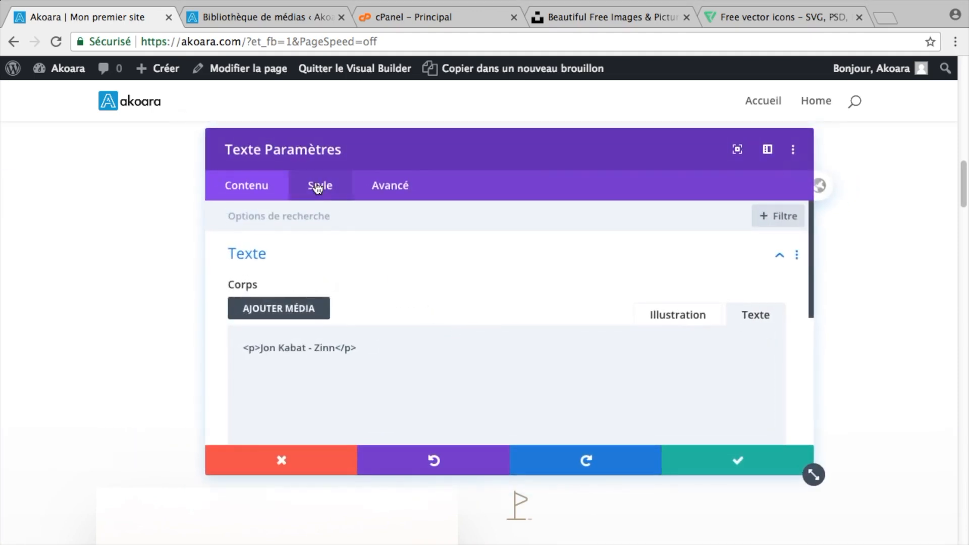
click(318, 187)
click(314, 257)
scroll(439, 313, down, 5)
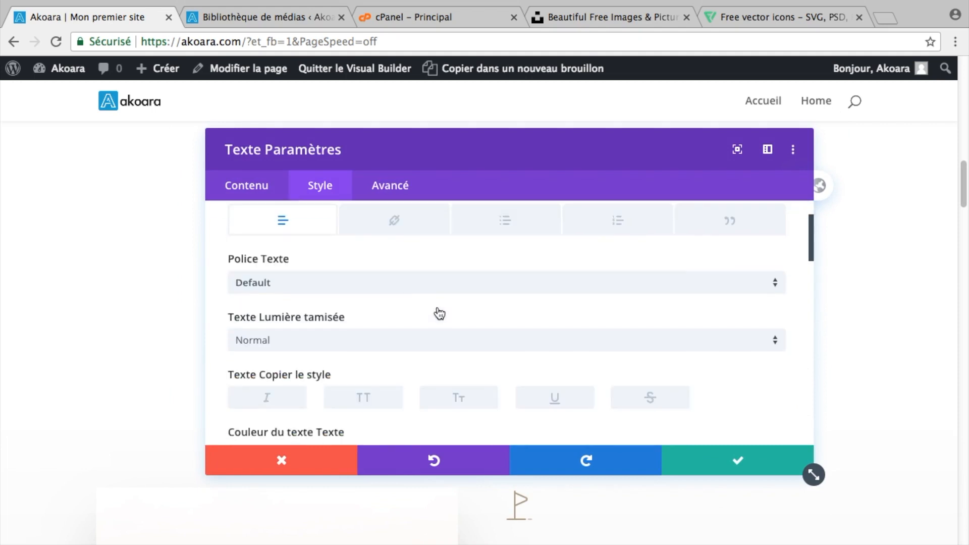
drag(597, 147, 413, 136)
click(176, 320)
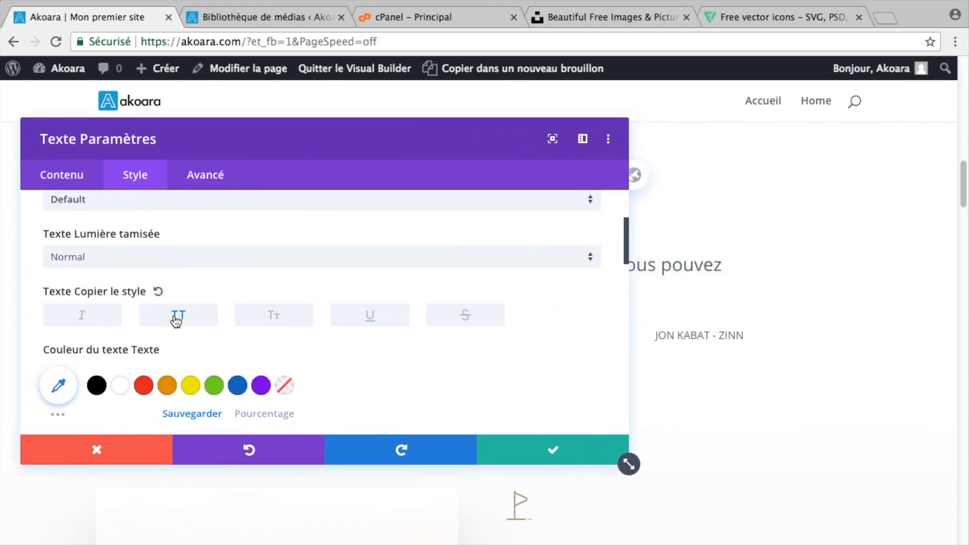
click(189, 260)
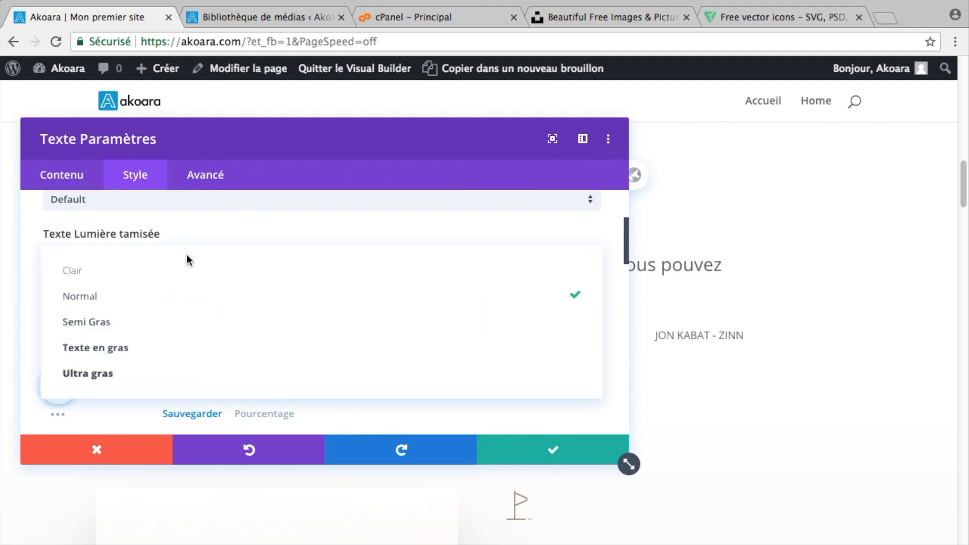
click(114, 354)
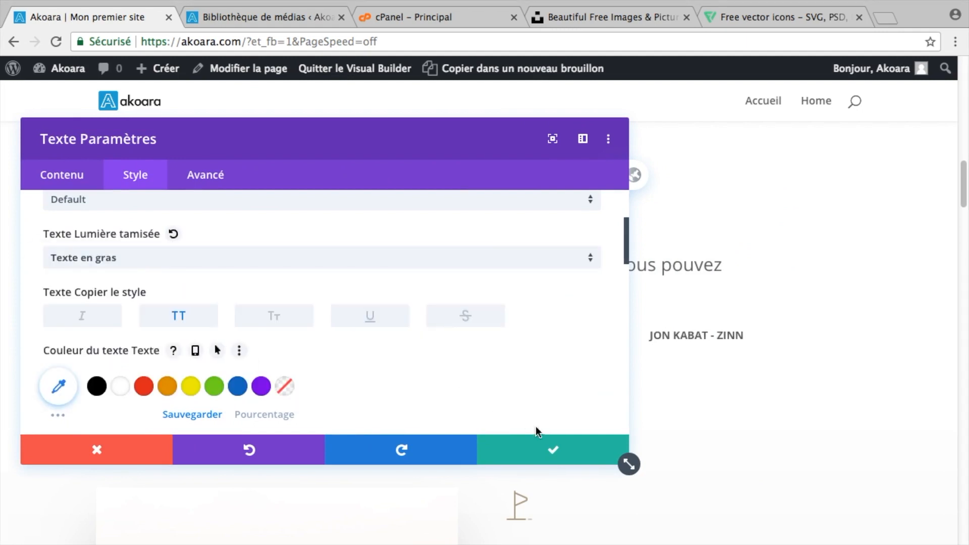
click(543, 451)
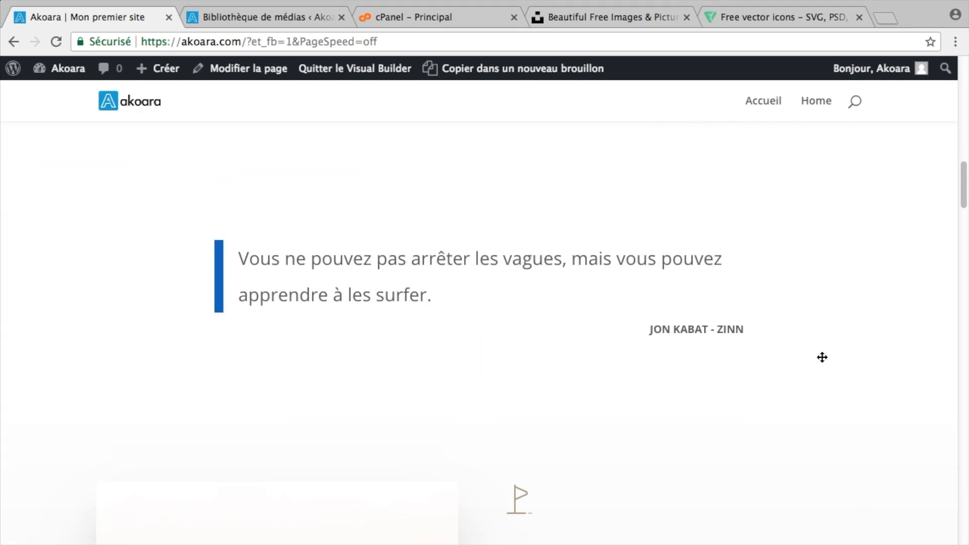
Replace the golf flag image beside "Browse Our 18 & 9 Hole Courses" with surf-plank.jpg from the media library.
scroll(768, 379, down, 4)
scroll(767, 379, down, 3)
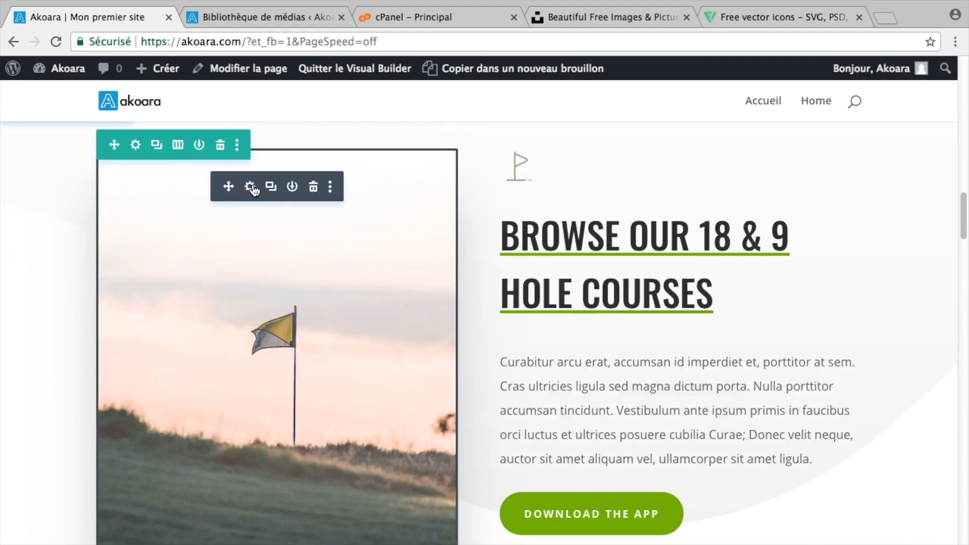
click(250, 187)
click(331, 334)
click(639, 241)
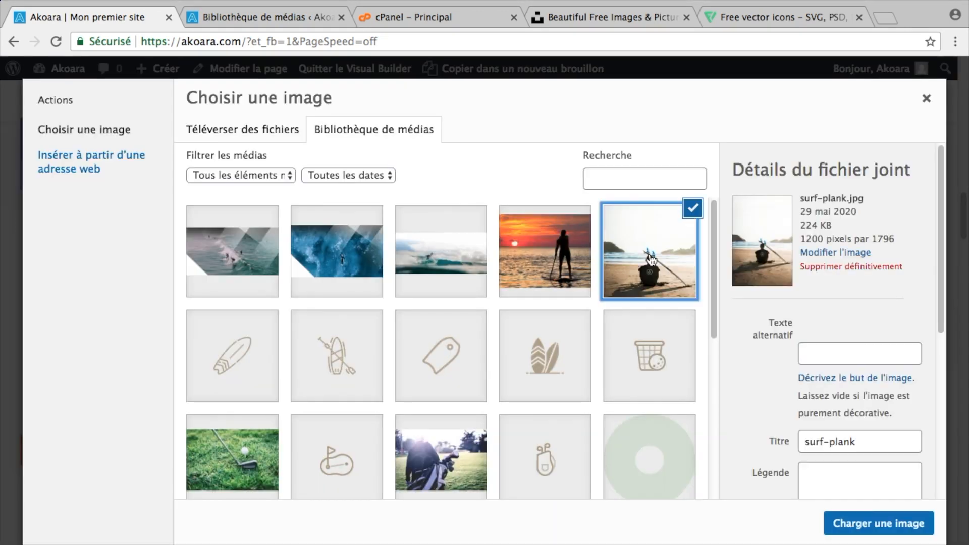
click(879, 524)
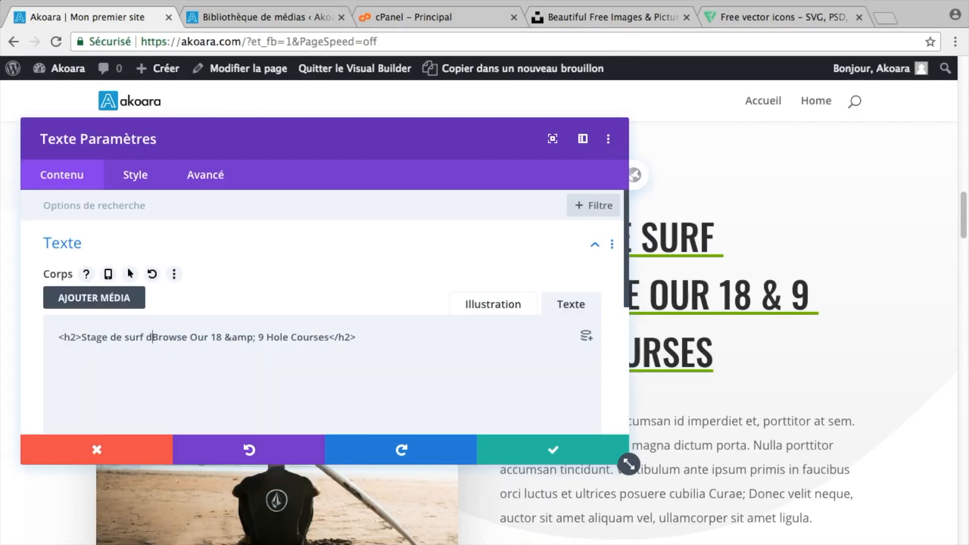
Change the heading to start with "Stage de surf du 18 au" and replace the paragraph with a French description of the all-inclusive surf course with accommodation.
text(u 18)
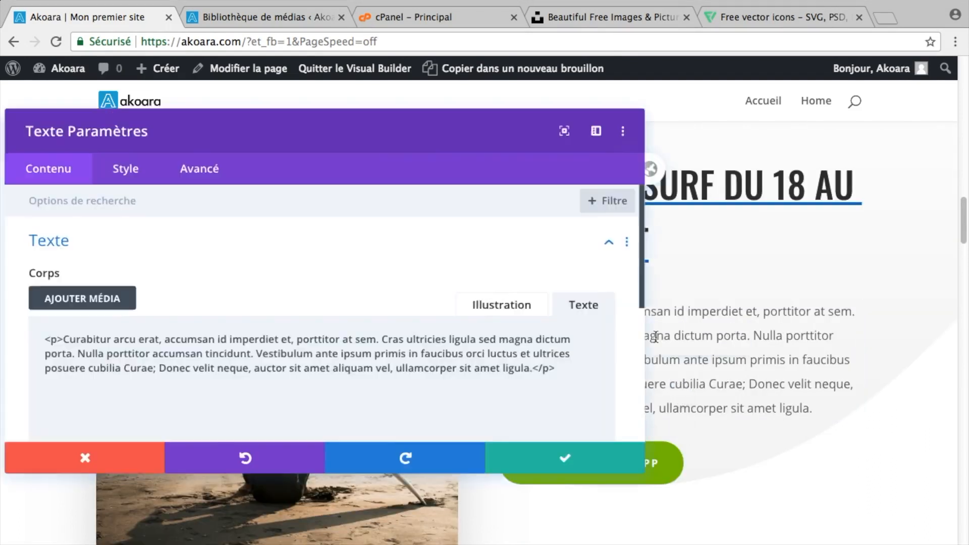
drag(521, 365, 76, 337)
text(Stage de surf avec hébergement, deux séances de surf par jour pour expérience inoubliable. Une formul)
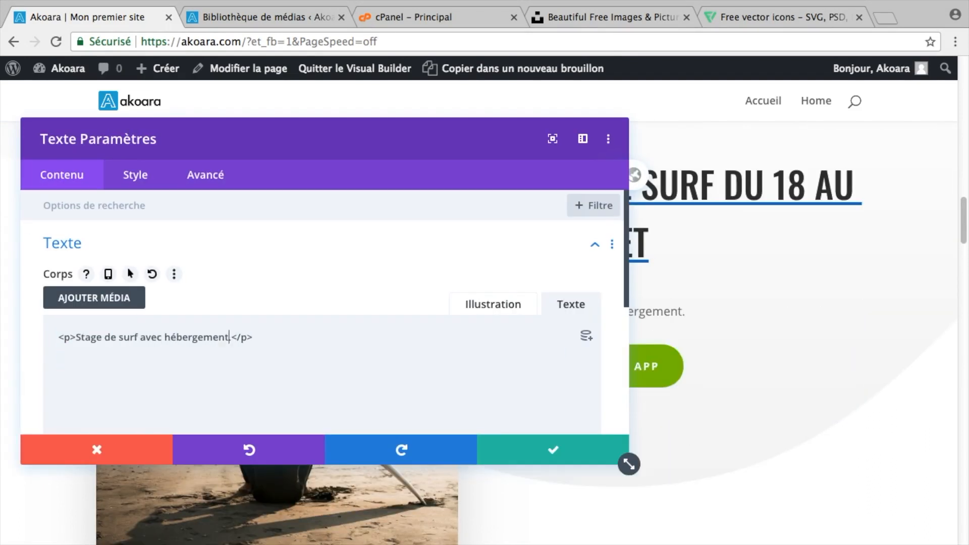
text(e tout compris : hébergement, cours, planches et combinaisons fournies.)
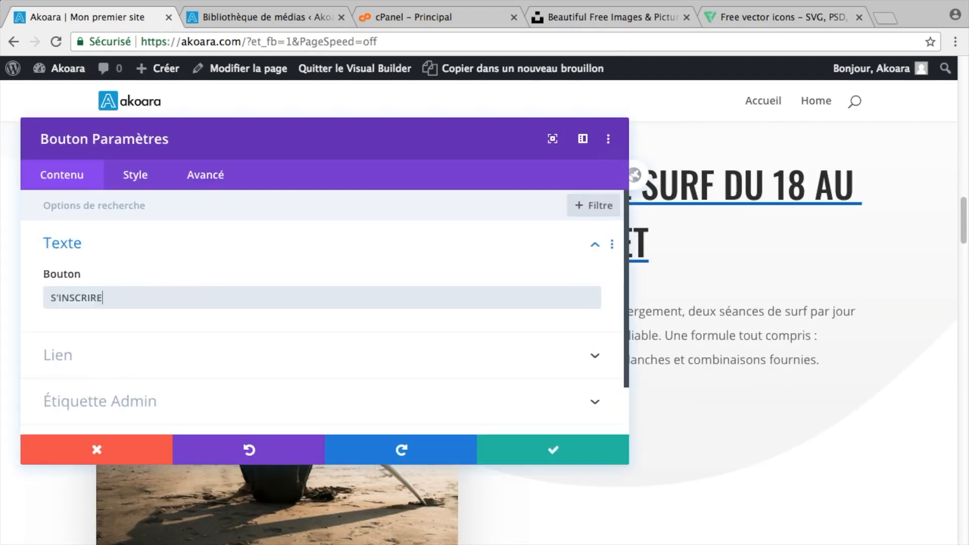
Label the surf course section's button "S'INSCRIRE" and change its green background to blue.
click(58, 355)
click(135, 175)
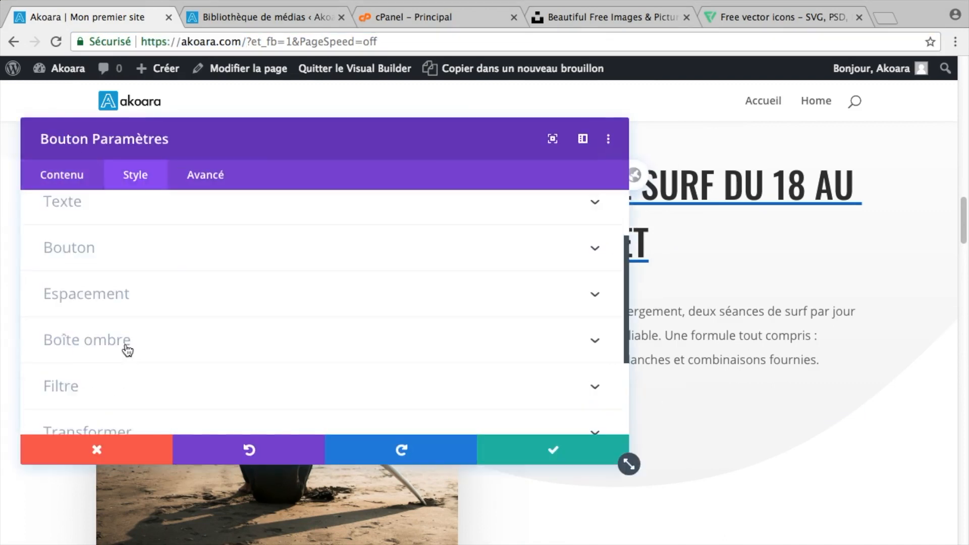
click(123, 331)
scroll(303, 328, down, 5)
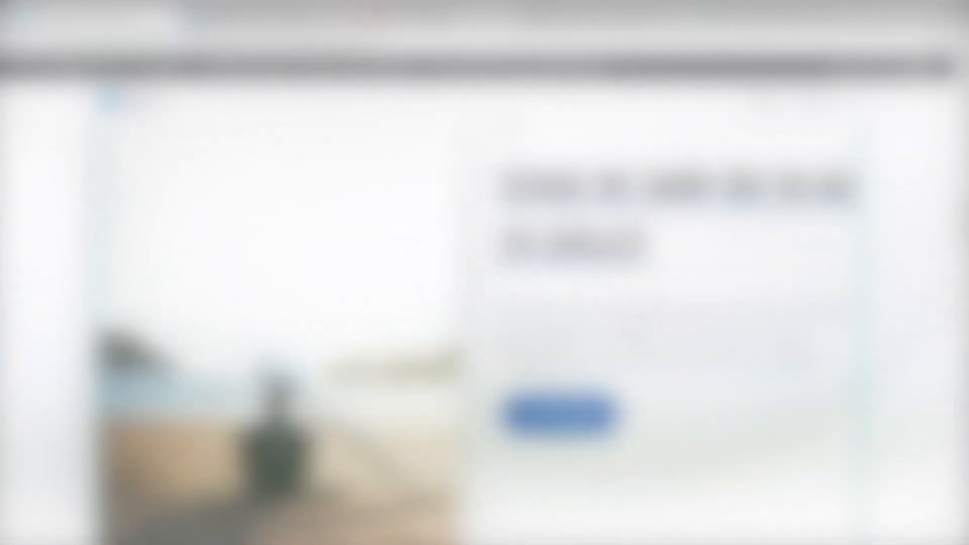
Replace the golf flag background of the full-width image module with surf-wave.png from the media library and save the module.
scroll(554, 437, down, 10)
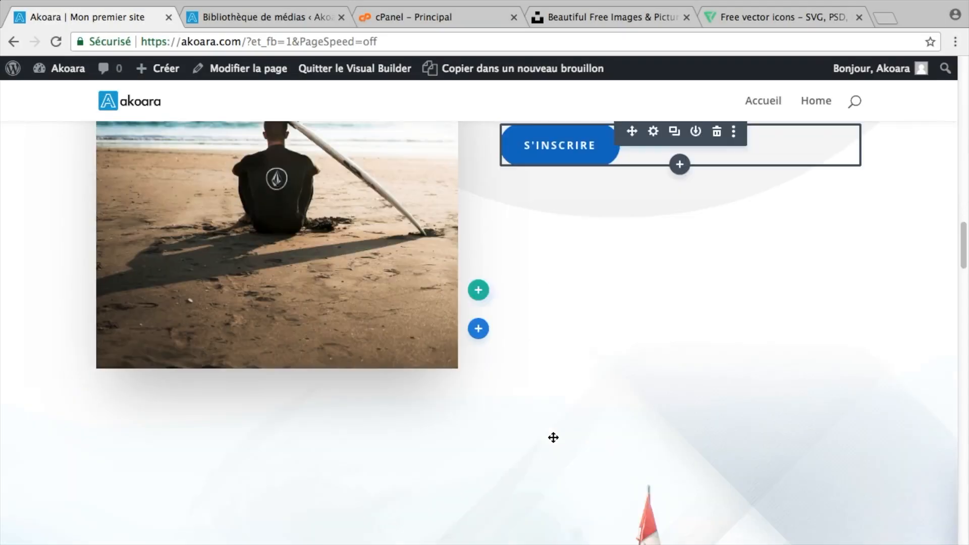
scroll(40, 159, up, 1)
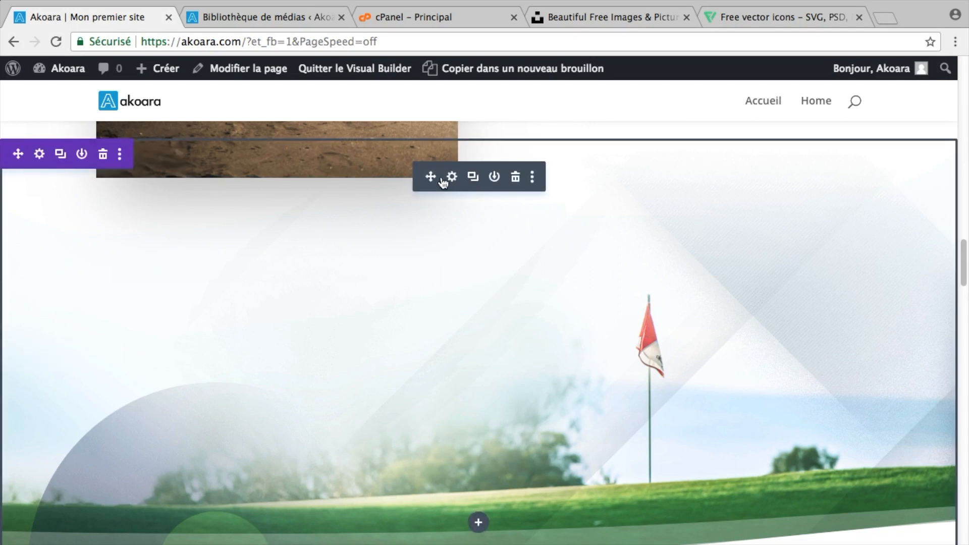
click(452, 178)
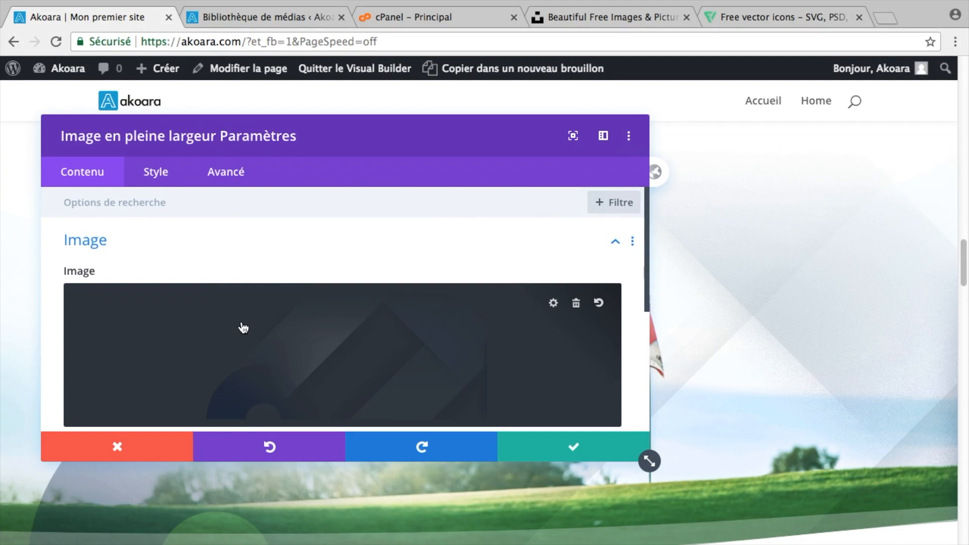
scroll(246, 319, down, 3)
scroll(257, 310, up, 5)
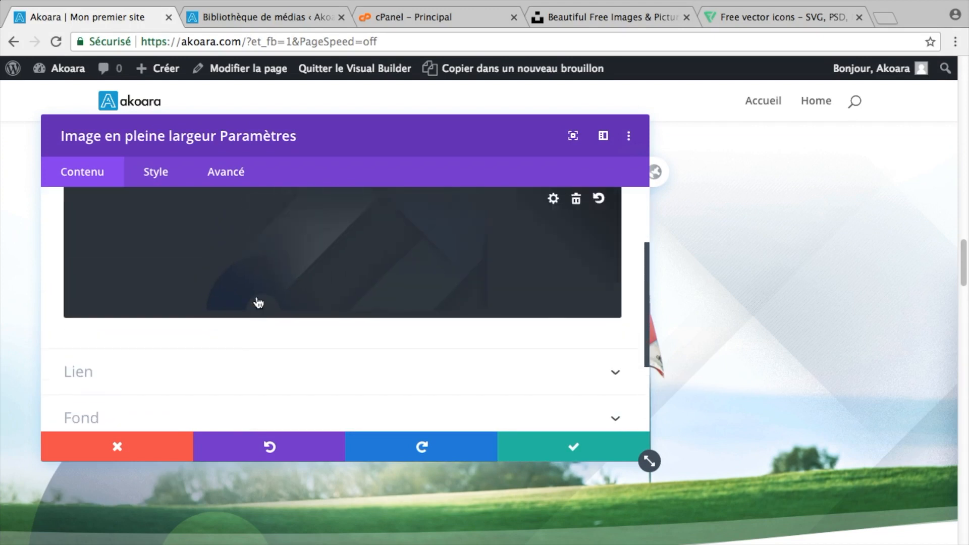
scroll(260, 265, down, 2)
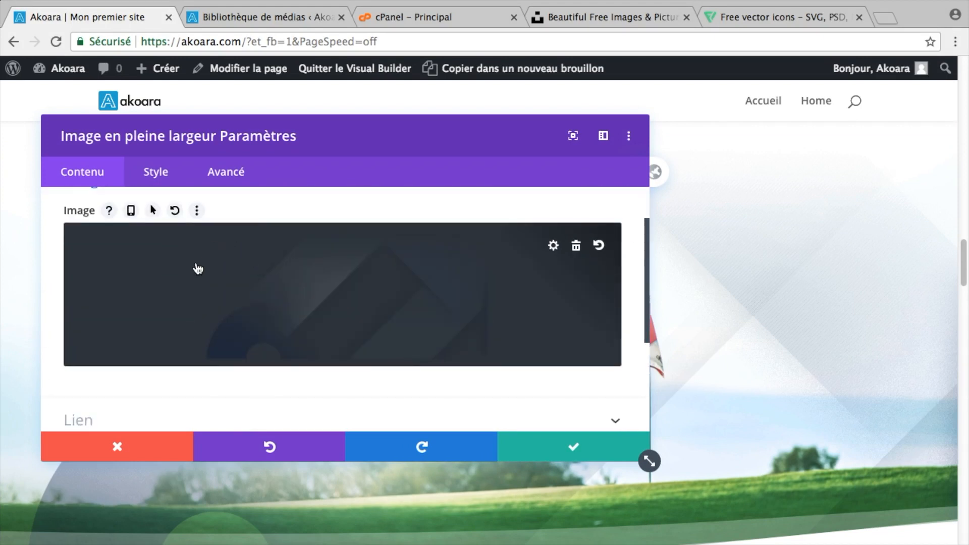
scroll(195, 268, down, 3)
scroll(195, 267, up, 3)
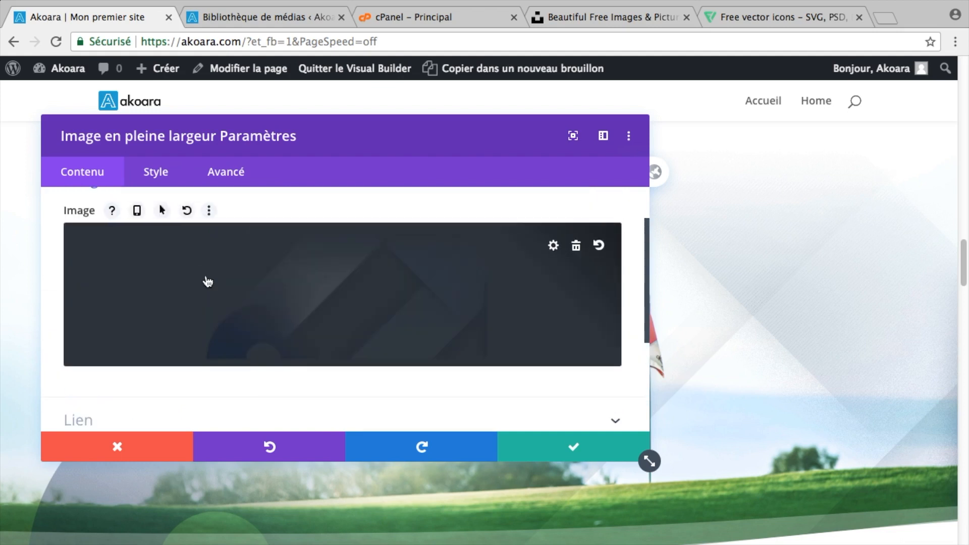
scroll(255, 296, down, 3)
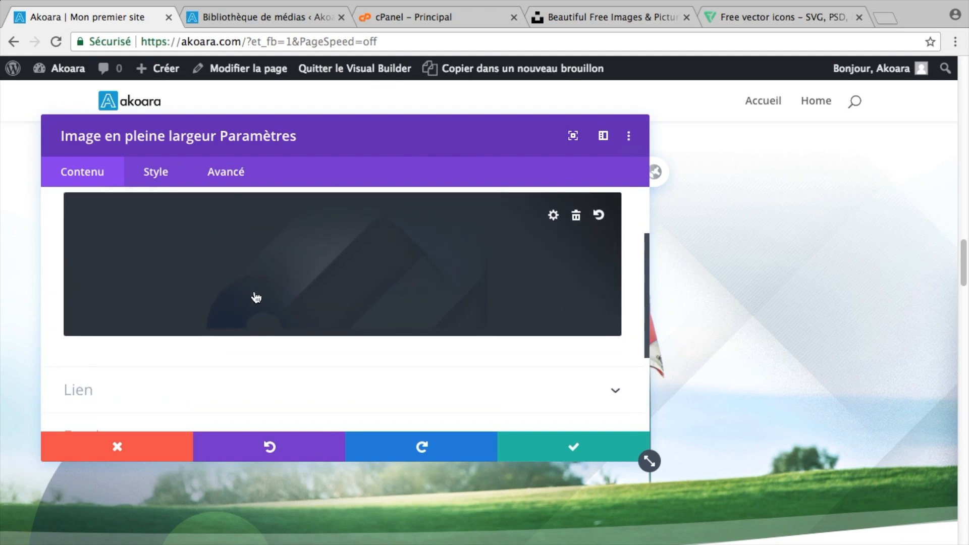
click(206, 369)
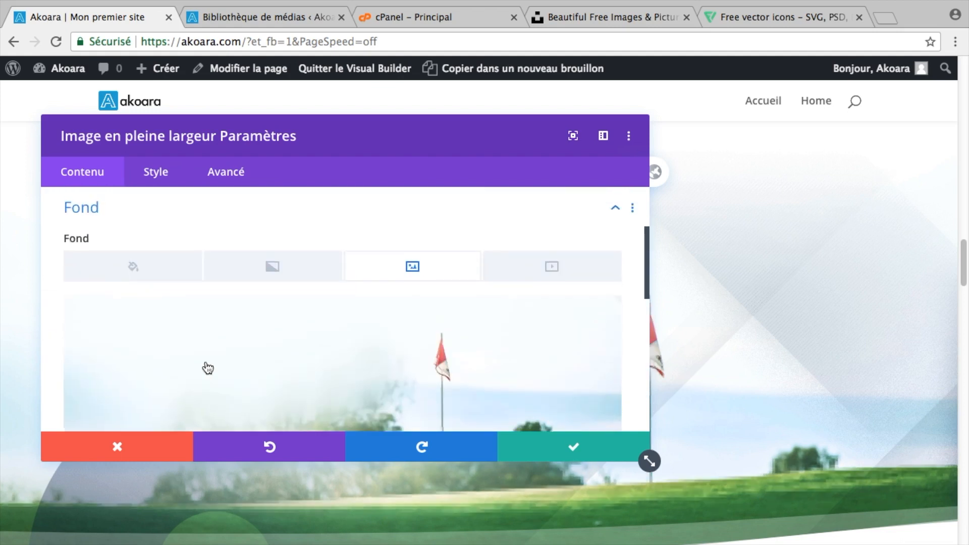
scroll(303, 328, down, 1)
scroll(314, 337, down, 2)
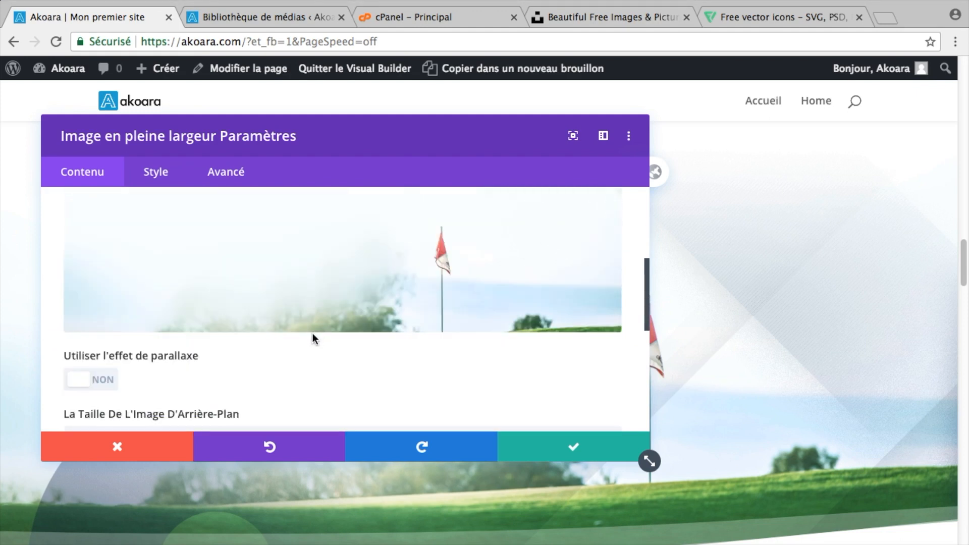
scroll(313, 337, up, 4)
scroll(313, 337, down, 2)
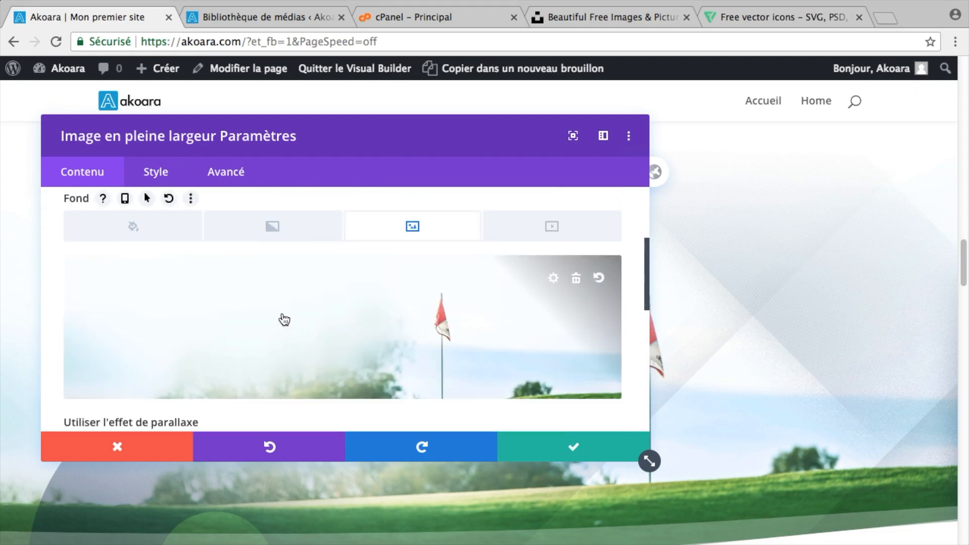
click(285, 319)
click(437, 263)
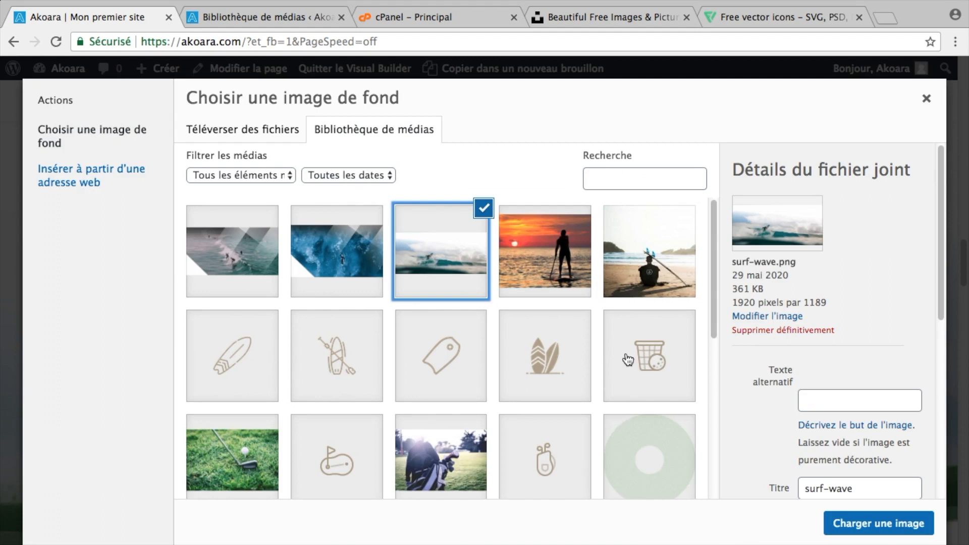
click(885, 526)
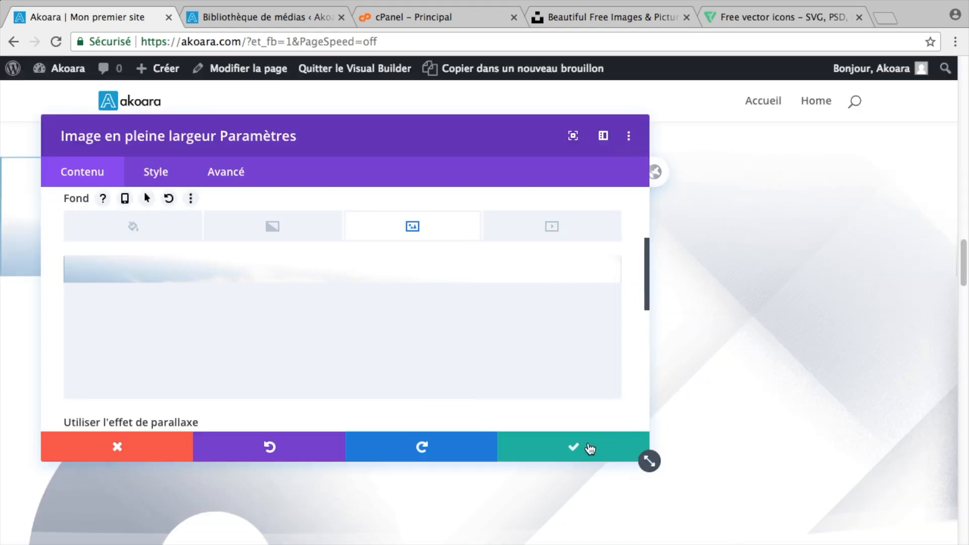
scroll(385, 293, up, 4)
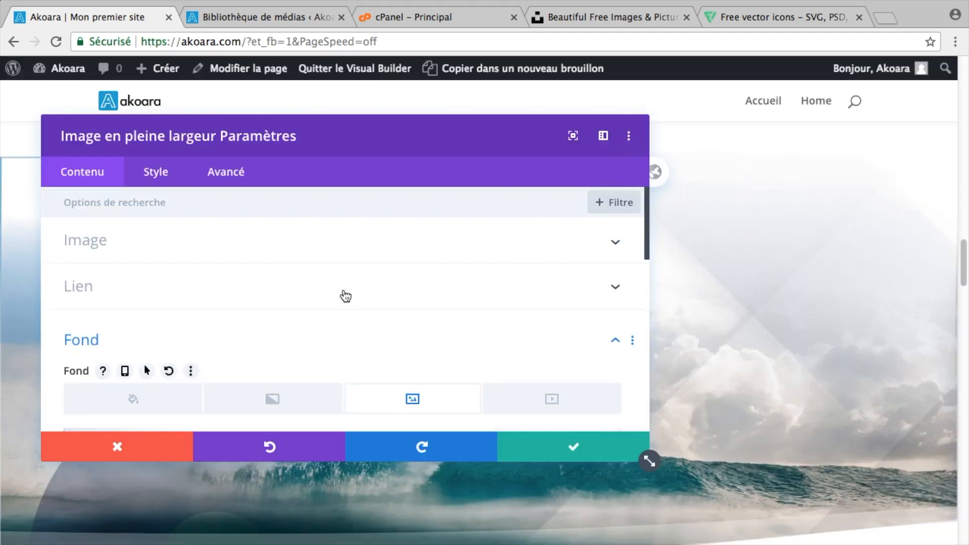
click(277, 253)
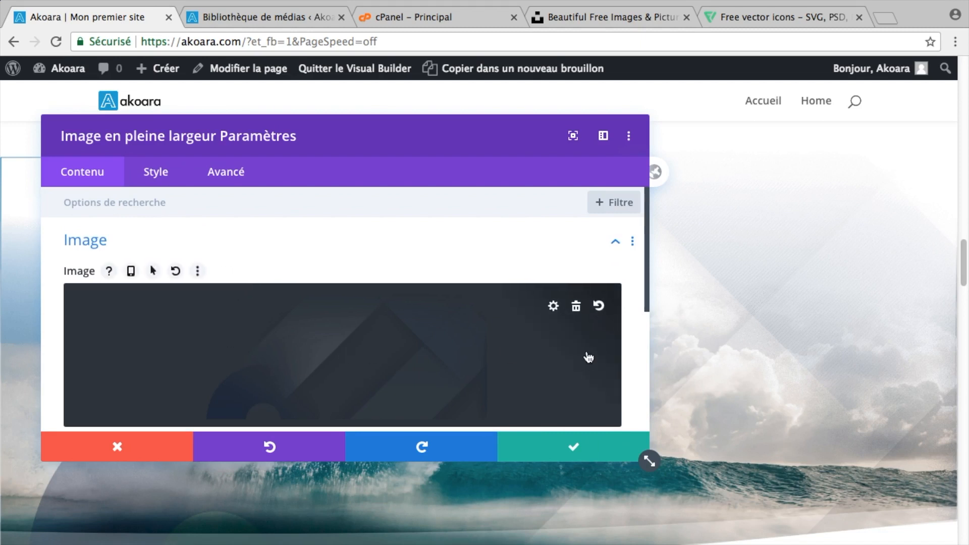
click(568, 447)
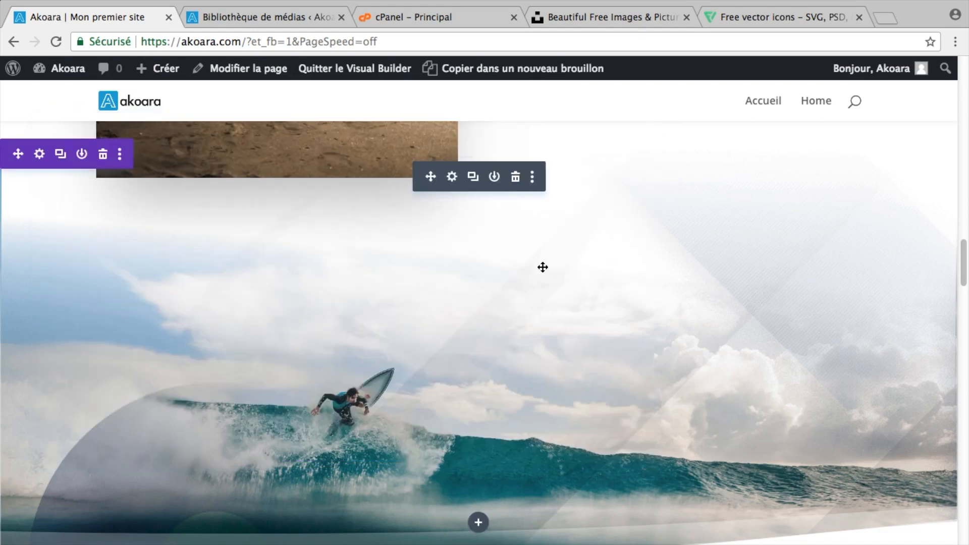
Switch to Firefox, reload the public akoara.com page and review its sections down to the private lessons and group workshops area.
scroll(405, 352, down, 1)
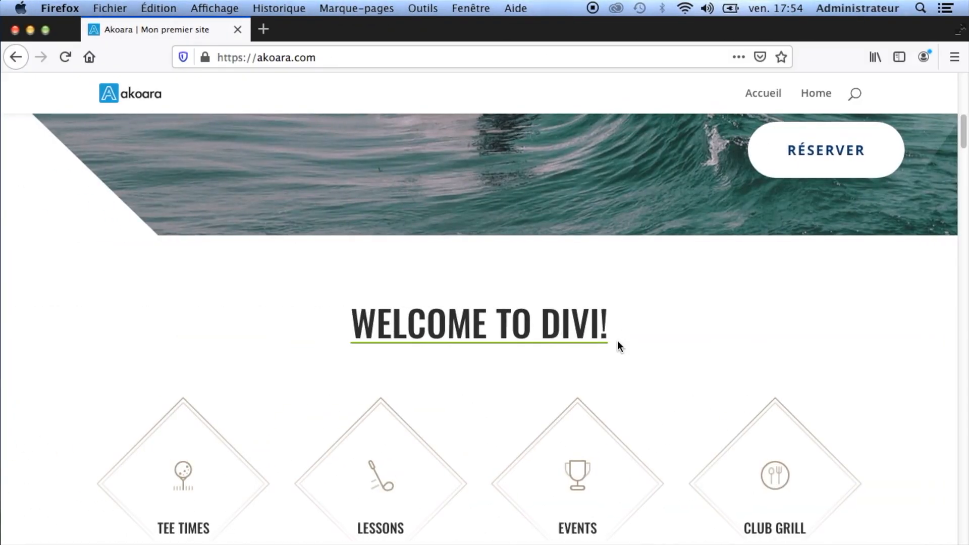
scroll(335, 246, up, 2)
click(64, 57)
scroll(368, 179, down, 8)
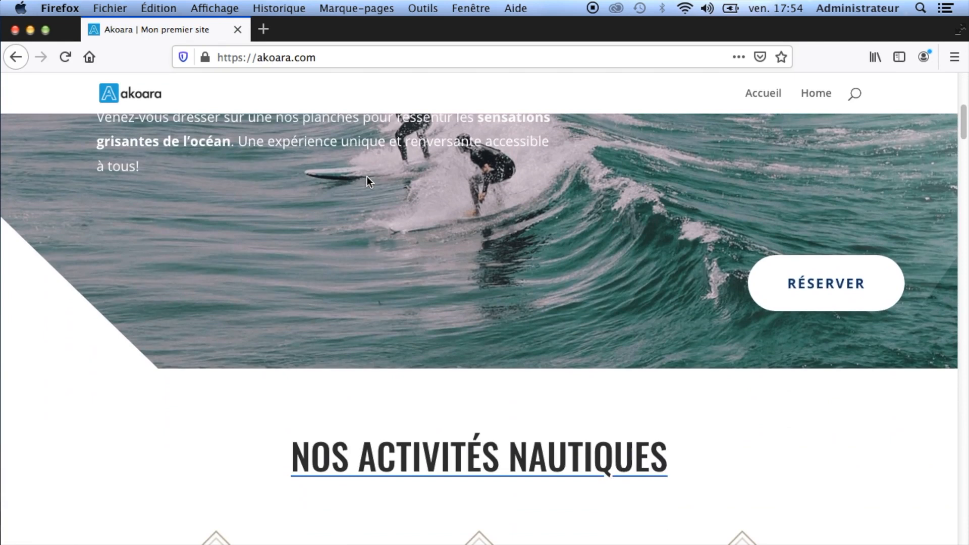
scroll(367, 176, down, 8)
scroll(368, 177, down, 10)
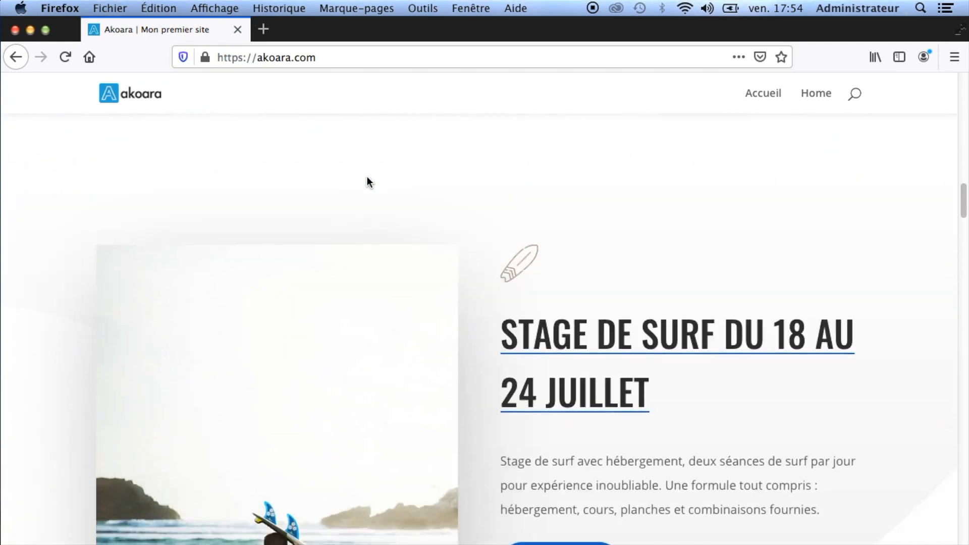
scroll(368, 178, down, 10)
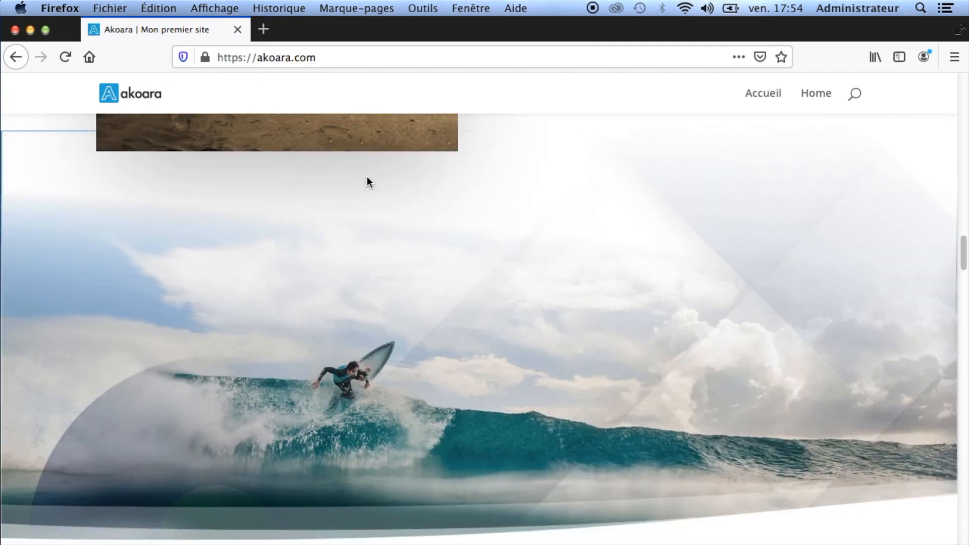
scroll(392, 212, up, 3)
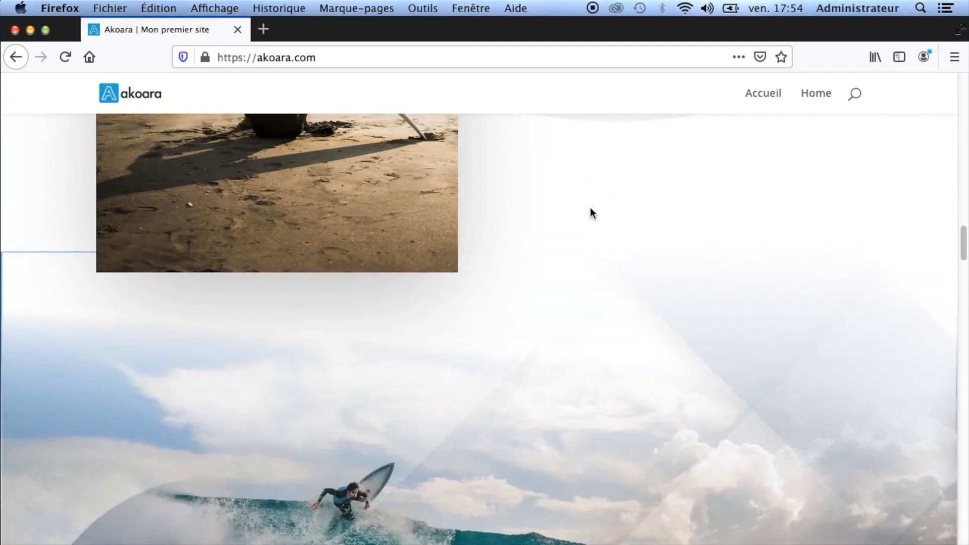
scroll(592, 213, down, 5)
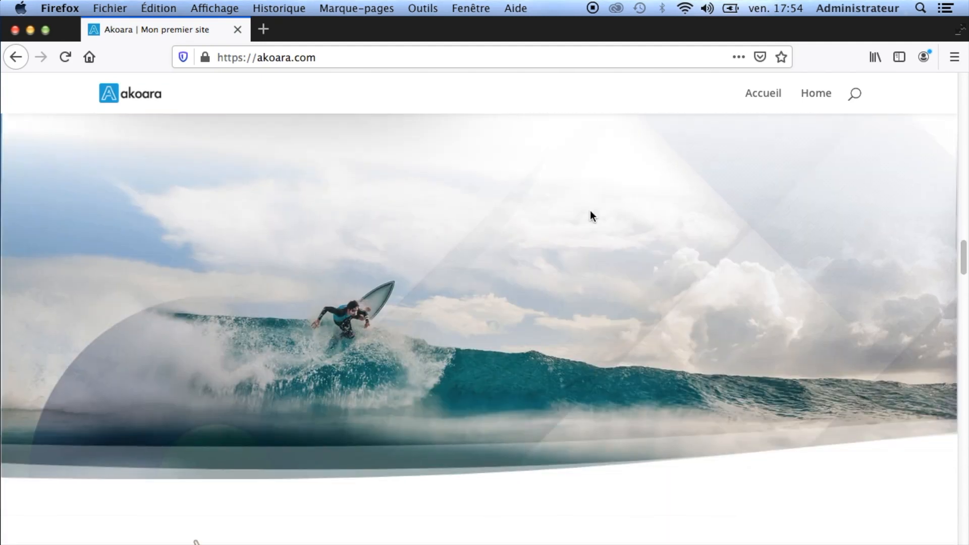
scroll(592, 215, up, 1)
scroll(590, 212, up, 3)
scroll(580, 207, down, 9)
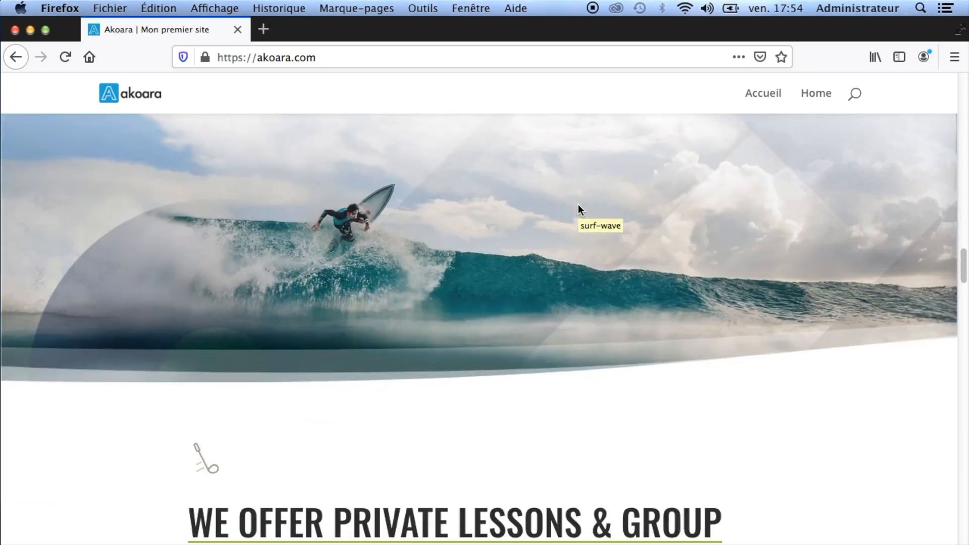
scroll(577, 205, down, 4)
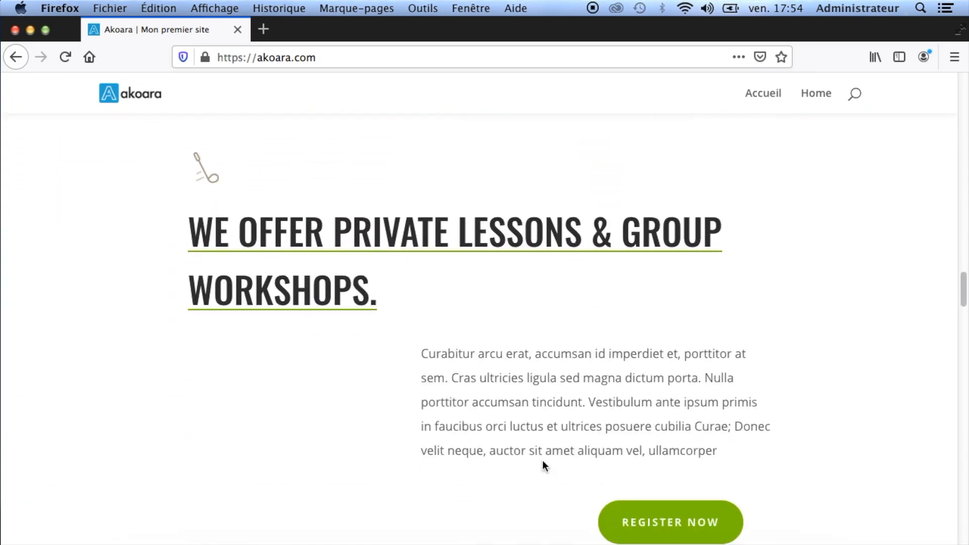
Back in Chrome, change the private lessons heading to "Venez surfer la vague parfaite" and replace its paragraph with a French description of the surf formulas.
click(435, 543)
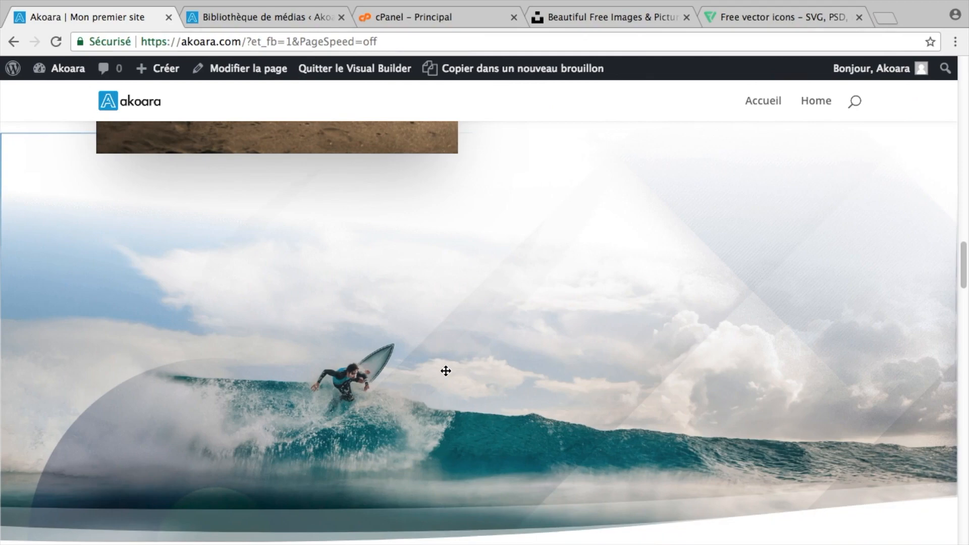
scroll(435, 329, down, 3)
scroll(435, 330, down, 4)
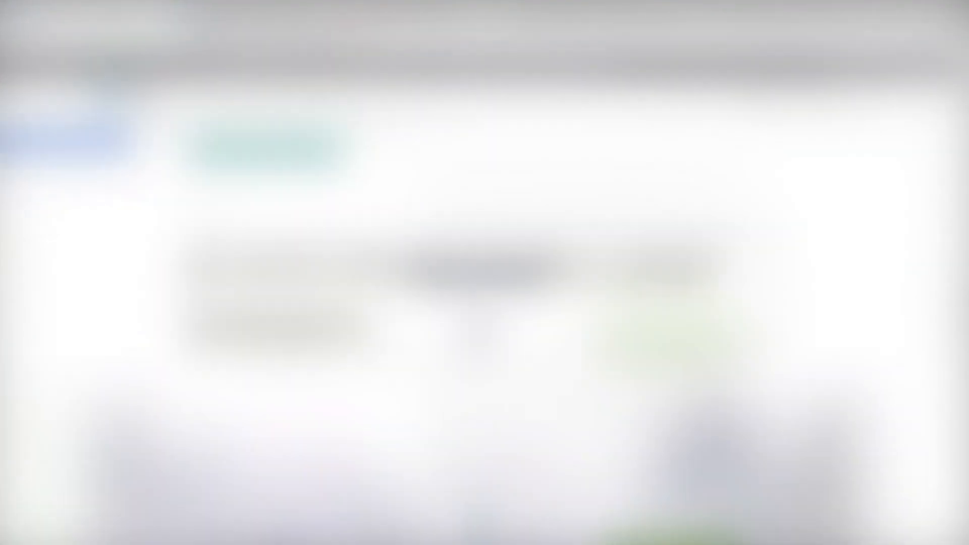
drag(346, 334, 102, 333)
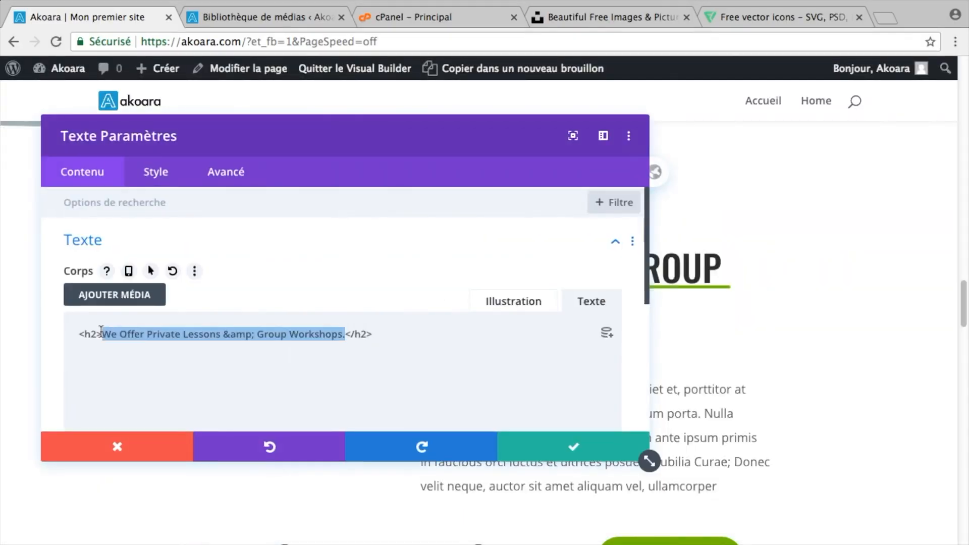
text(Venez surfer la vague parfaite)
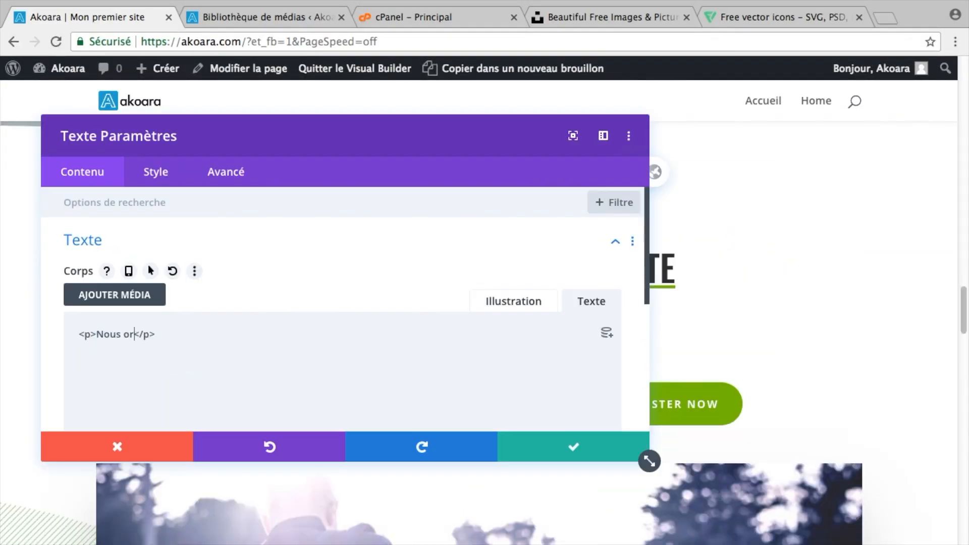
text(, des formules jeunes et des formules avancées. Aduldes, ados, enfants, débutants ou intitiés nos cours sont accessibles à tous.)
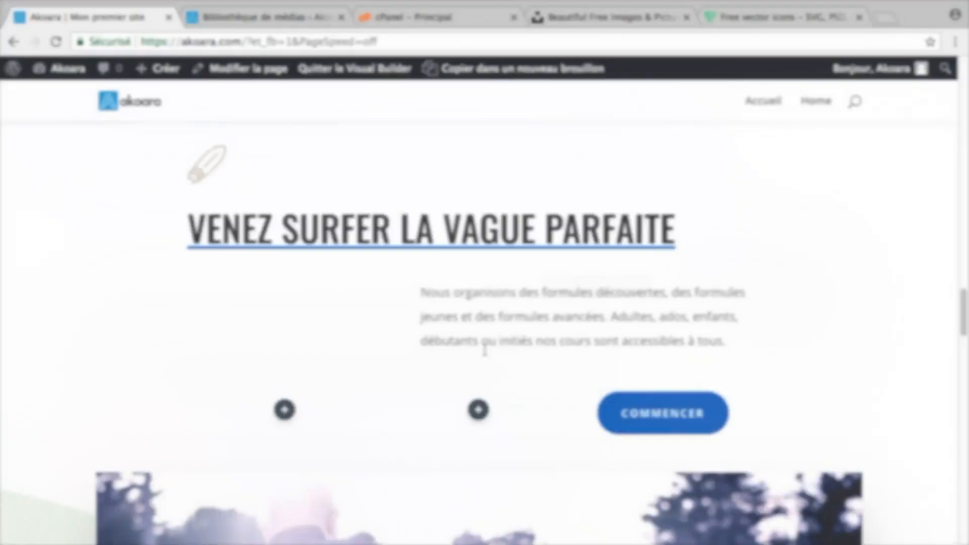
Open the settings of the golf video module below the "Commencer" button at its video file section.
scroll(482, 347, down, 4)
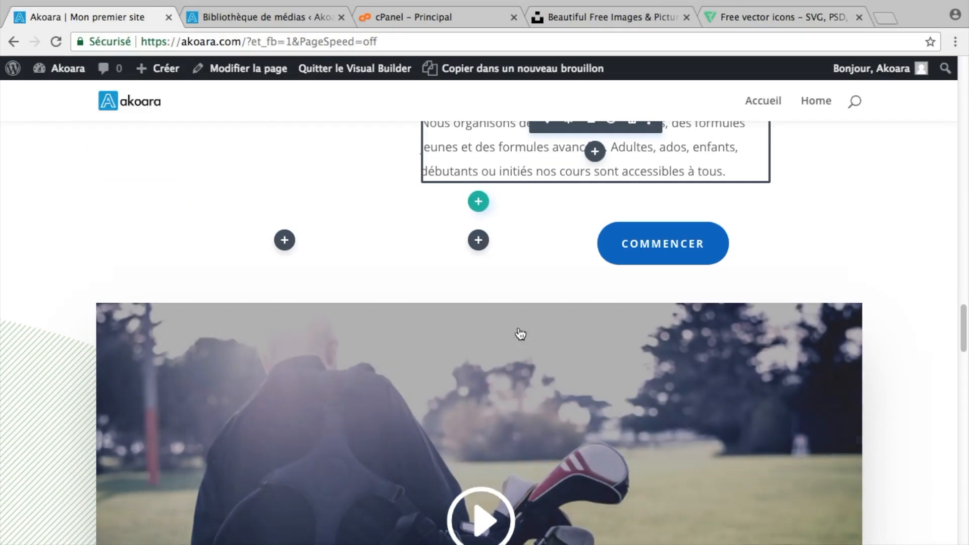
scroll(904, 387, down, 2)
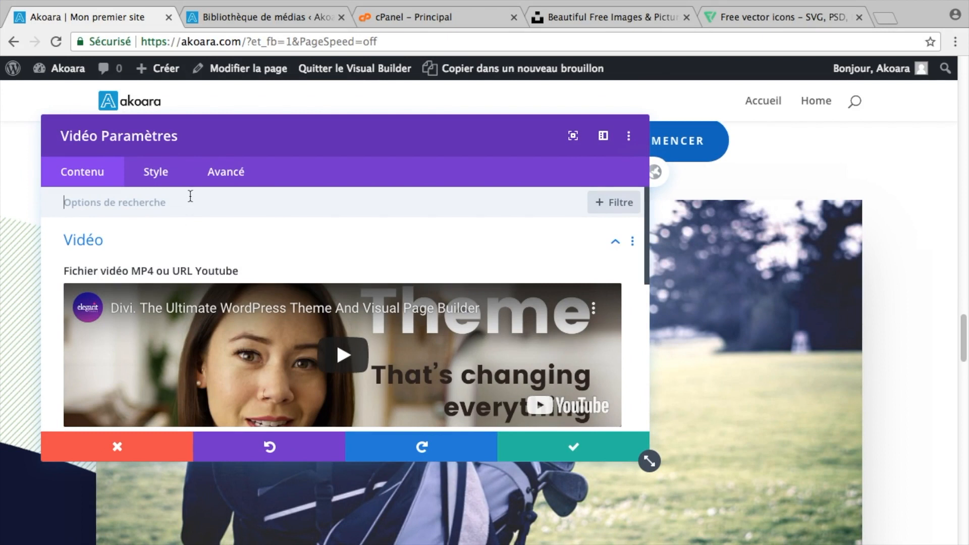
scroll(205, 253, down, 2)
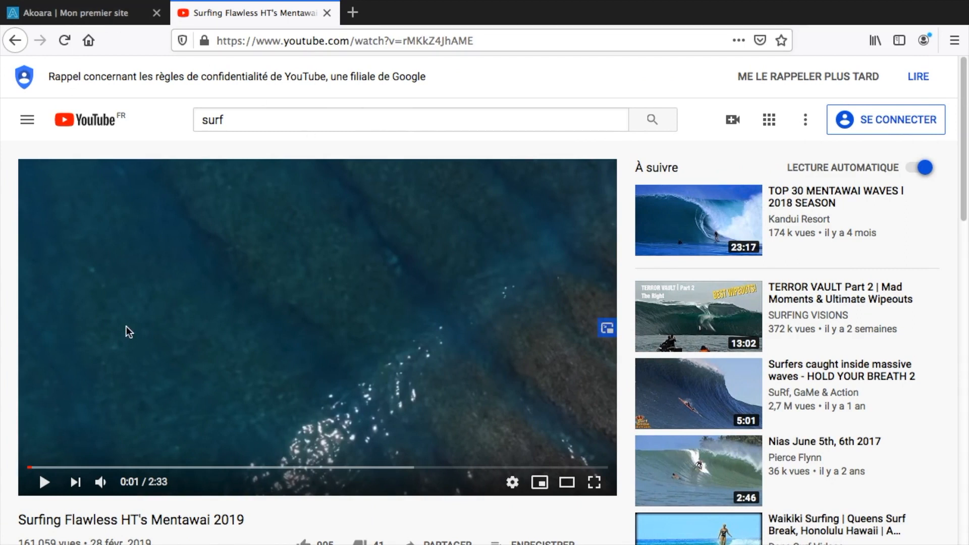
Preview the YouTube video "Surfing Flawless HT's Mentawai 2019" in Firefox, copy its URL and return to the video module's settings in Chrome.
click(45, 481)
click(188, 468)
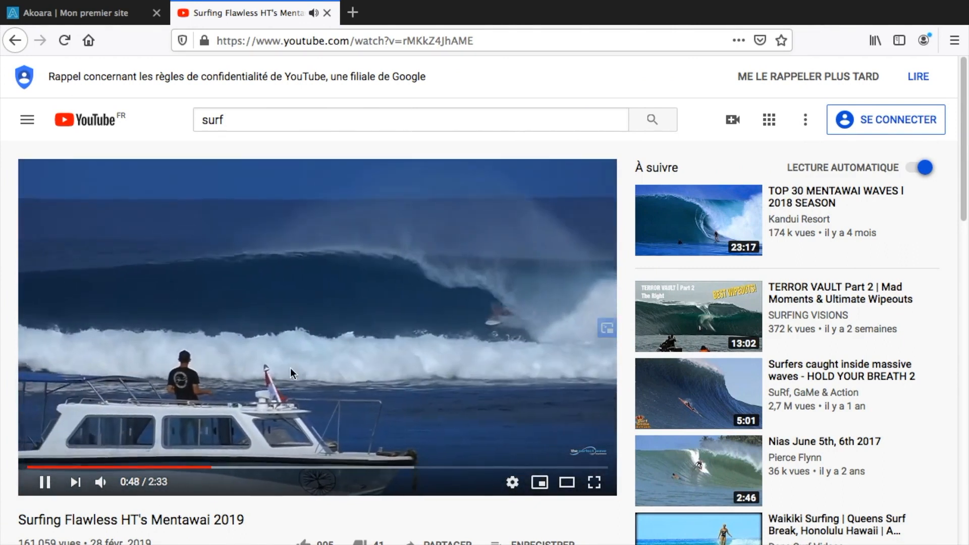
click(46, 483)
click(46, 483)
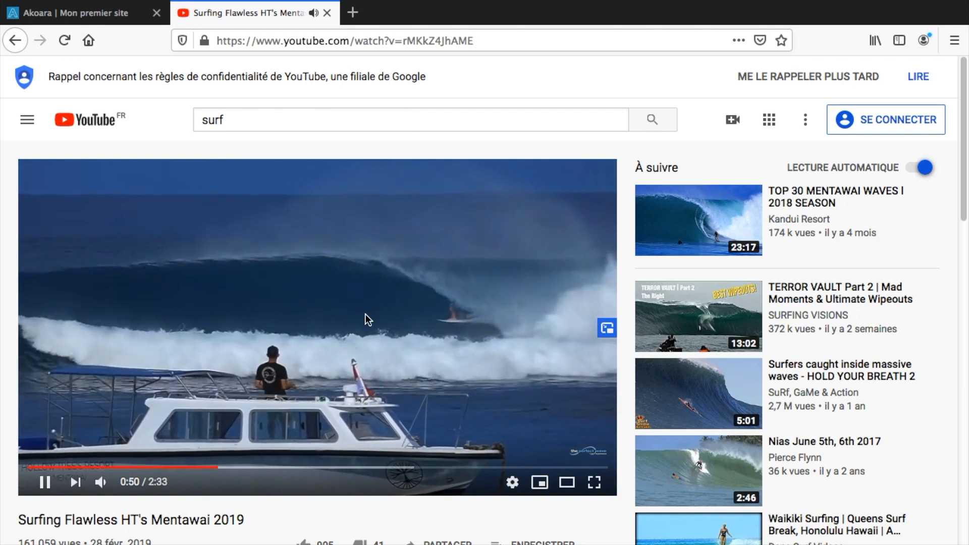
right_click(320, 361)
click(432, 441)
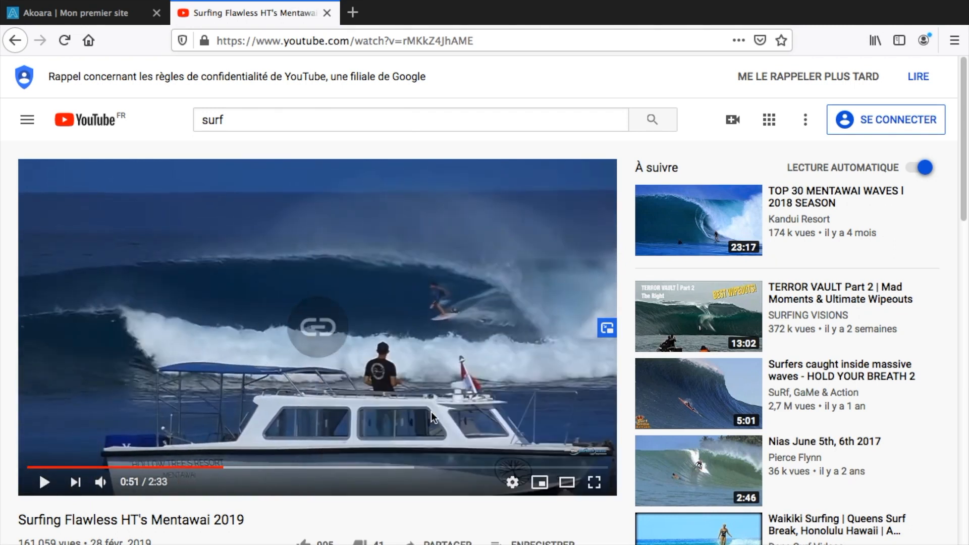
key(ctrl+Right)
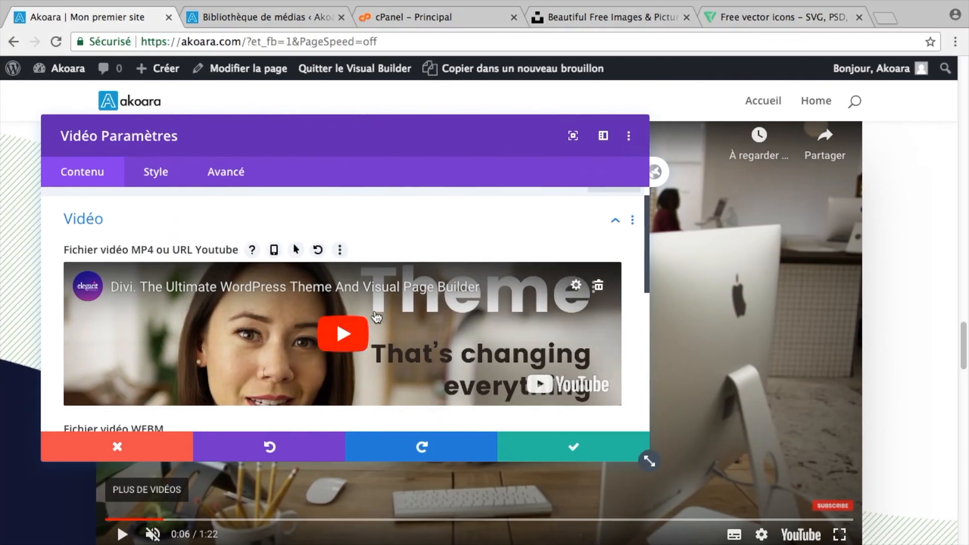
Replace the module's Divi demo video with the copied YouTube URL of "Surfing Flawless HT's Mentawai 2019", inserted from a web address.
click(596, 286)
click(342, 319)
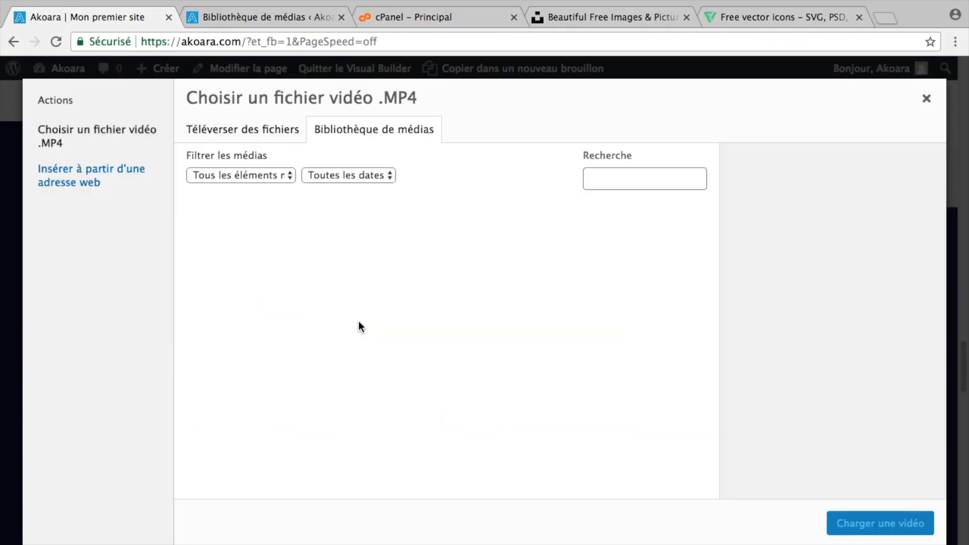
click(98, 181)
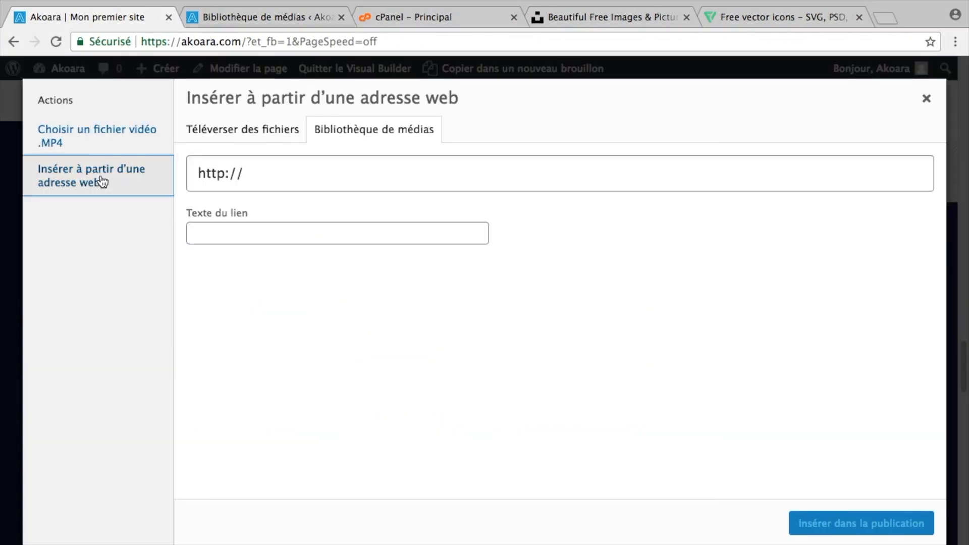
triple_click(281, 175)
text(https://youtu.be/rMKkZ4jhAME)
click(861, 523)
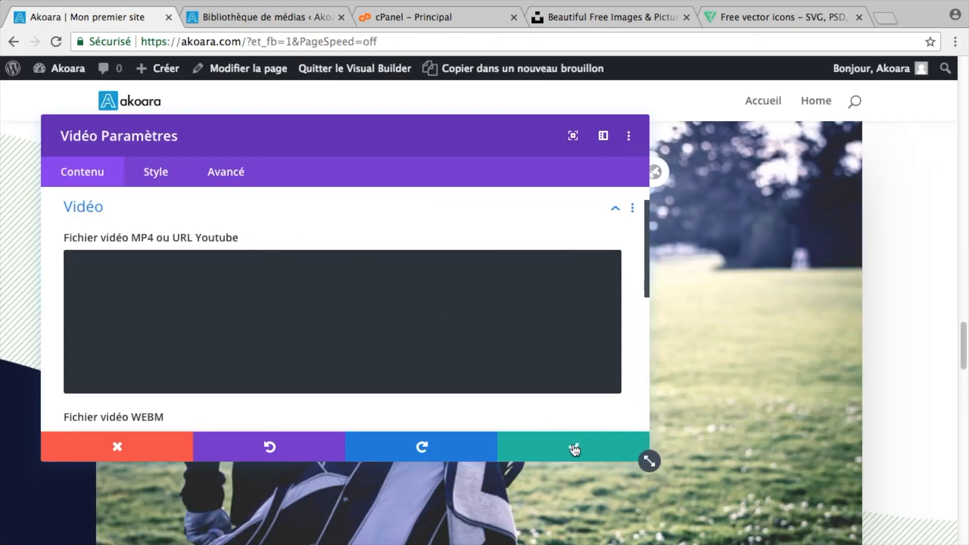
Delete the golf photo used as the video's overlay image and save the video module's settings.
drag(524, 122, 442, 196)
scroll(261, 307, down, 3)
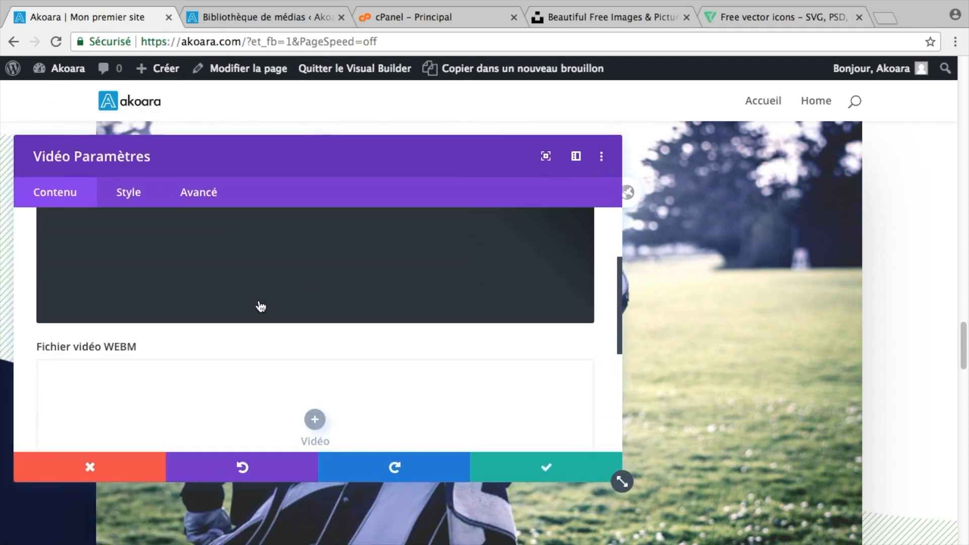
scroll(261, 306, down, 5)
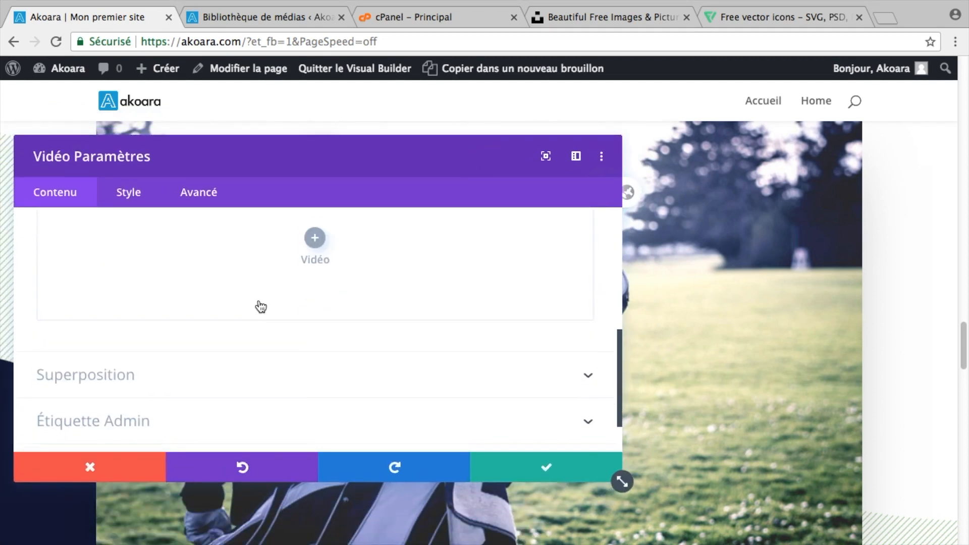
scroll(261, 307, down, 2)
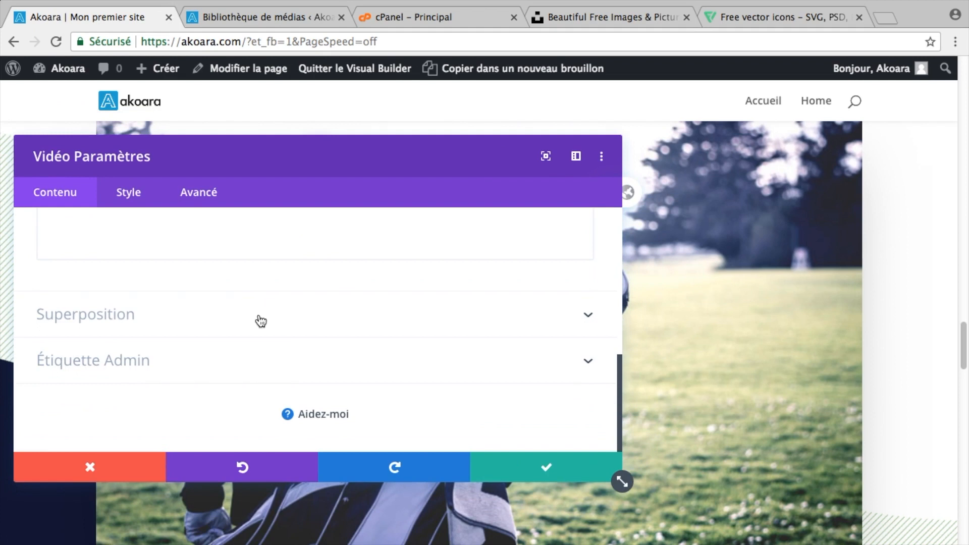
click(256, 328)
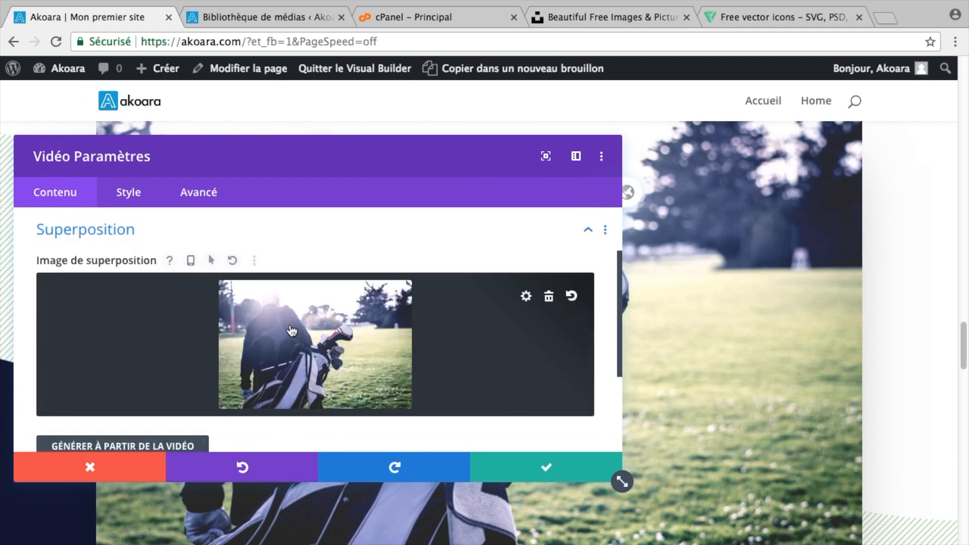
click(549, 297)
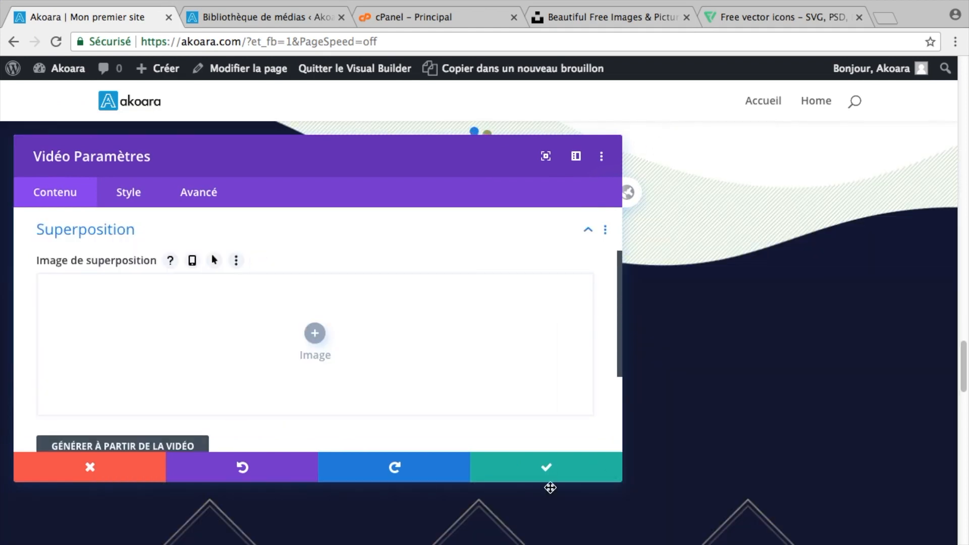
click(553, 468)
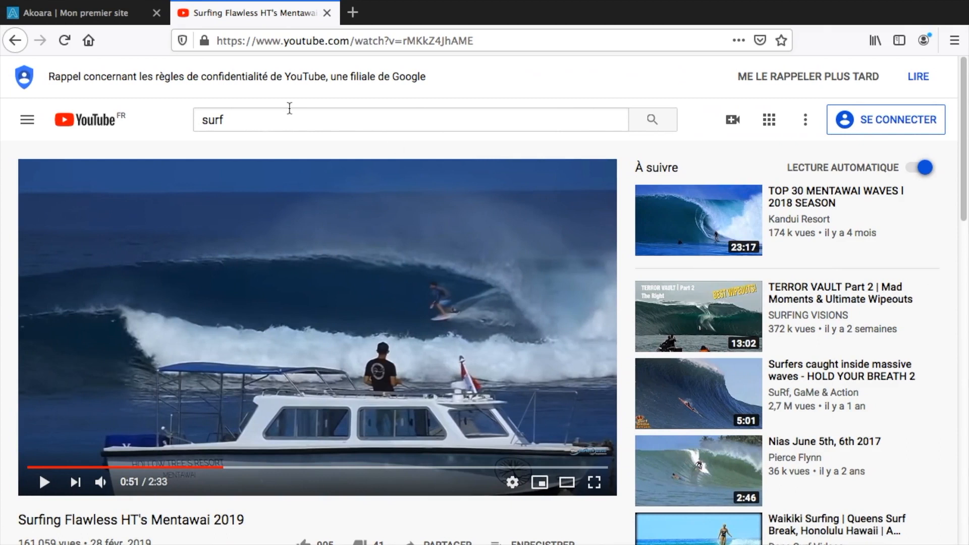
Switch to Firefox and play the embedded surf video on the public akoara.com page, skipping ahead in it.
click(108, 18)
scroll(89, 214, down, 10)
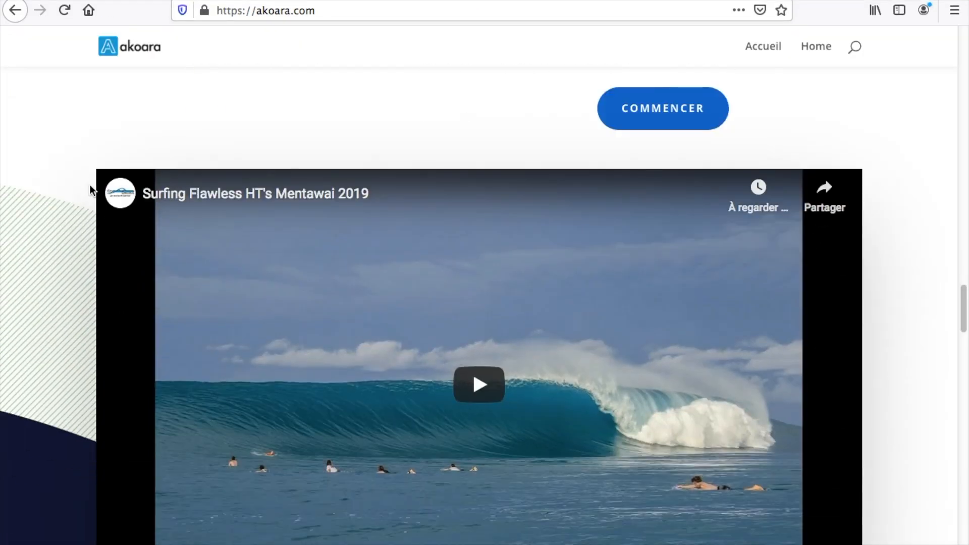
scroll(89, 185, down, 2)
click(477, 316)
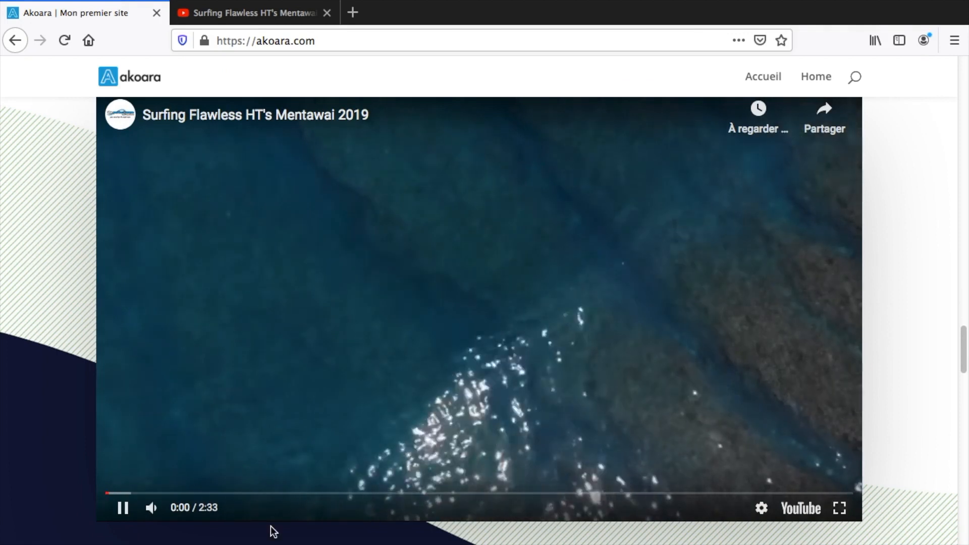
click(385, 495)
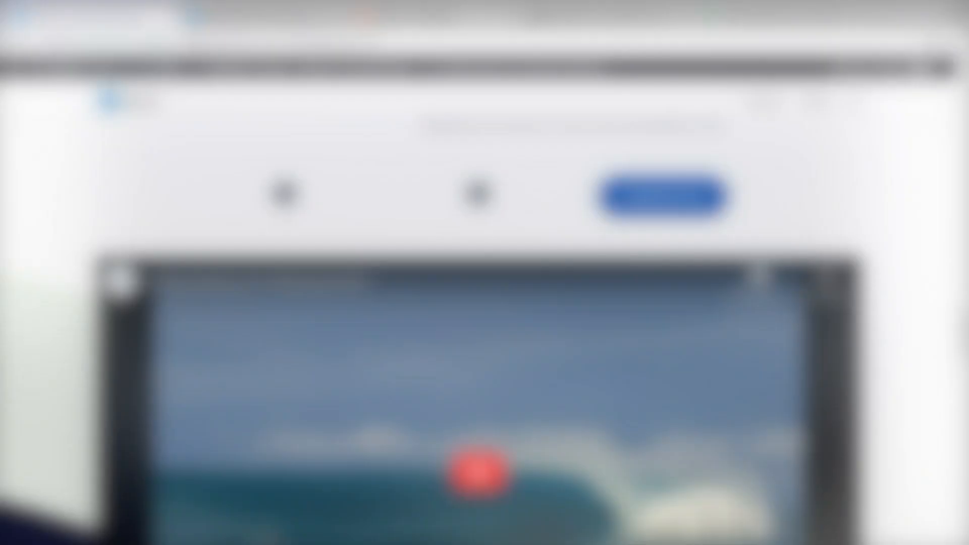
Back in Chrome, delete the row with the daily, monthly and membership rate blurbs and change the "Course Rates" heading to "Tarifs".
scroll(538, 361, up, 6)
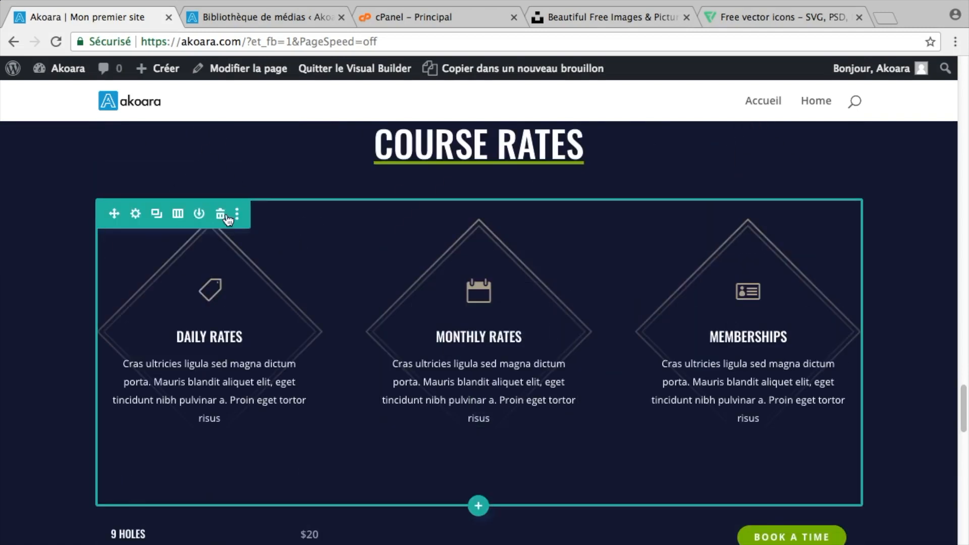
click(221, 216)
scroll(478, 257, up, 2)
click(453, 232)
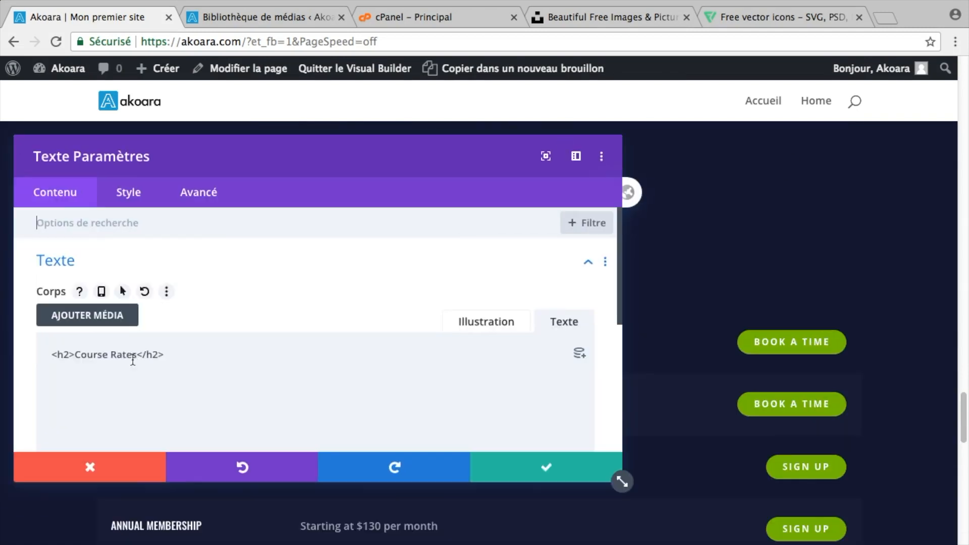
click(547, 468)
Rename the first two entries of the rates list to "5 heures" and "10 heures".
scroll(476, 353, down, 1)
click(159, 269)
text(5)
drag(108, 355, 74, 355)
click(546, 468)
click(168, 330)
text(10 heures)
click(546, 468)
Rename the third rate entry "Stage" and set the three prices to "100 €", "200 €" and "À partir de 400 €".
click(167, 393)
drag(148, 356, 74, 354)
text(Stage)
click(546, 468)
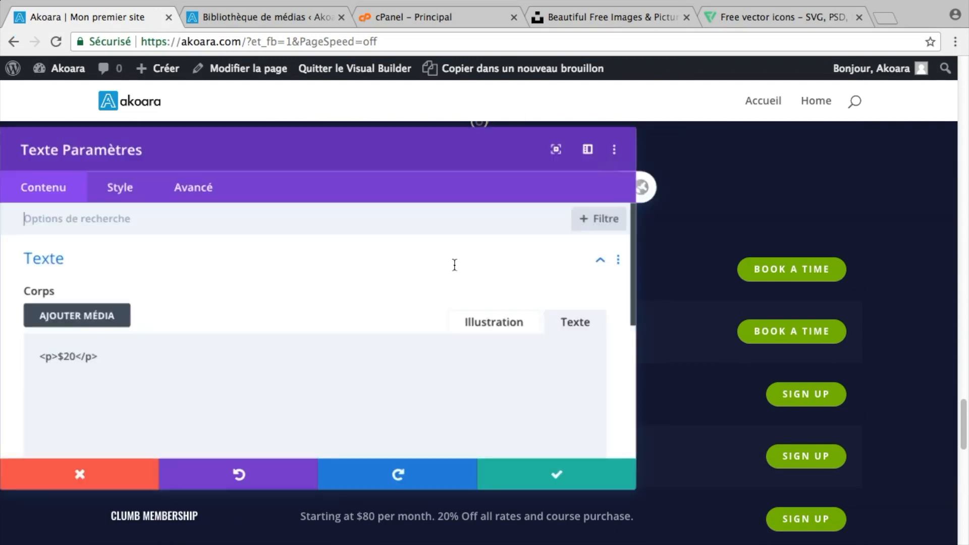
click(736, 232)
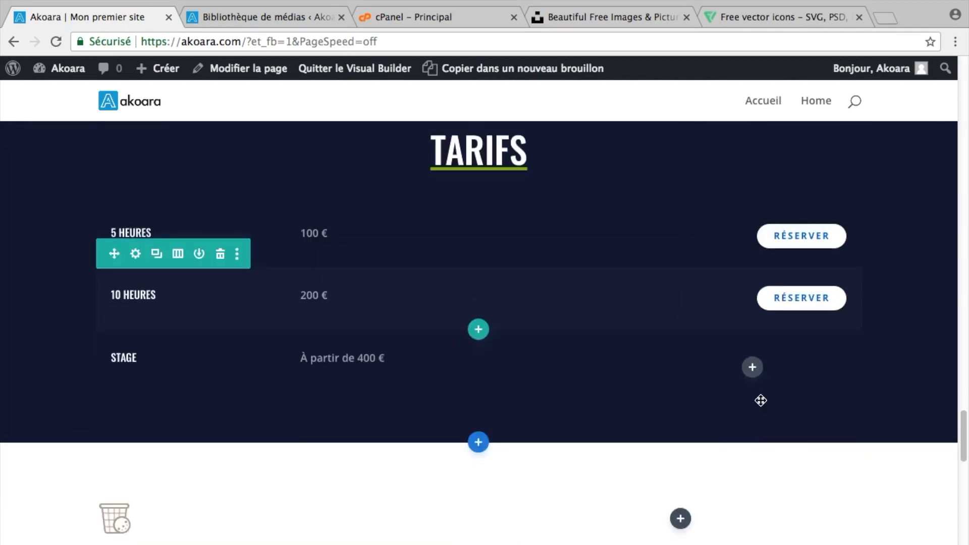
In the section below the rates, replace the golf basket icon with the paddle icon and set the heading to "Paddle nocturne" with a French description.
scroll(761, 400, down, 10)
click(249, 284)
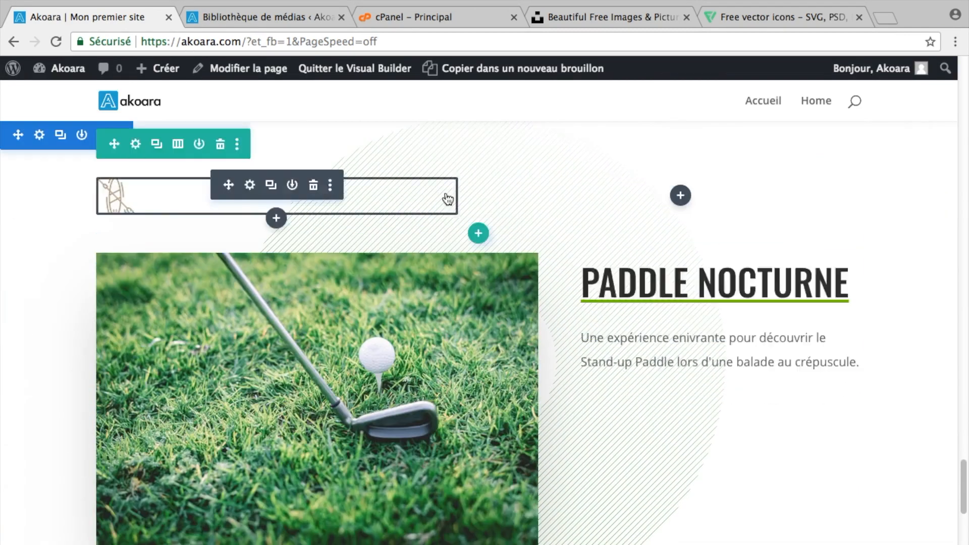
Examine the account link URL setting of the Facebook entry in the footer's social media module, and close the module's settings.
scroll(519, 392, down, 5)
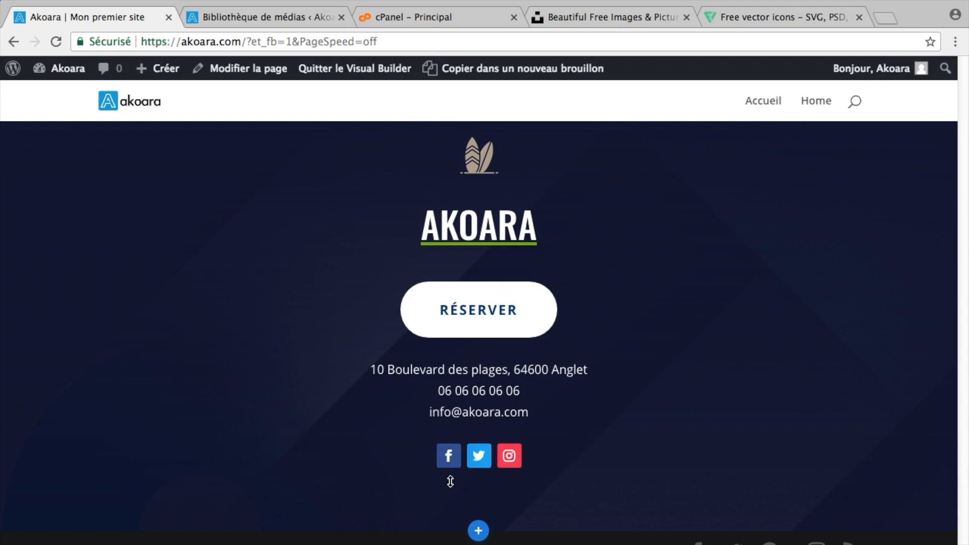
click(452, 454)
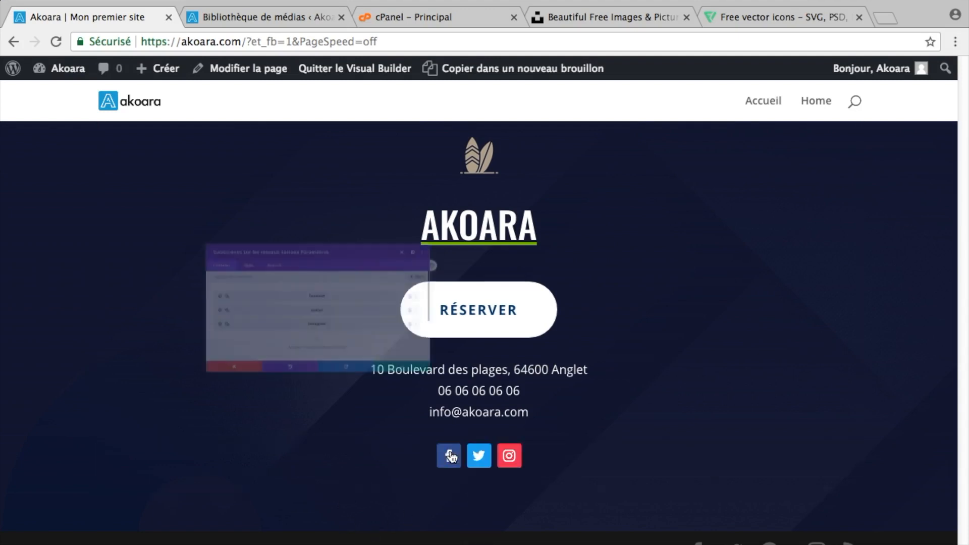
click(52, 276)
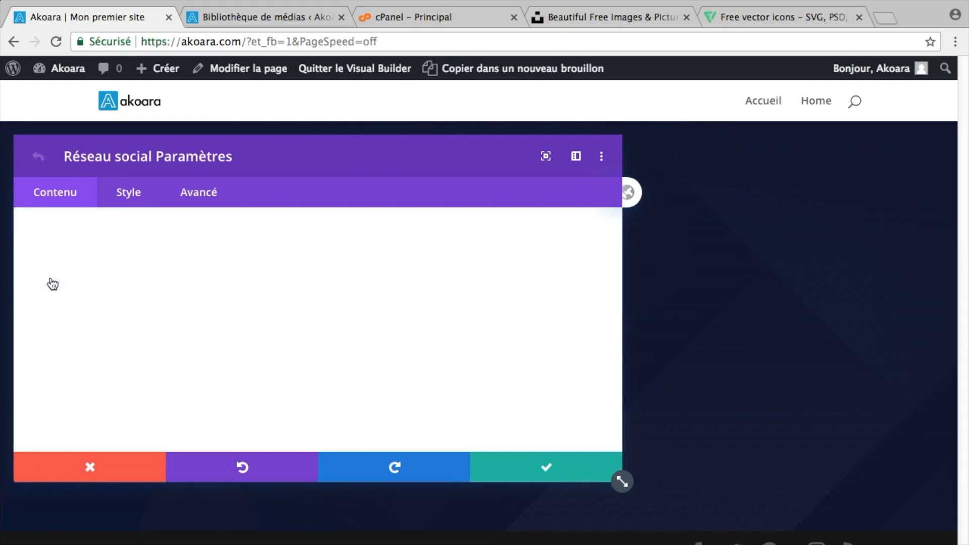
click(89, 388)
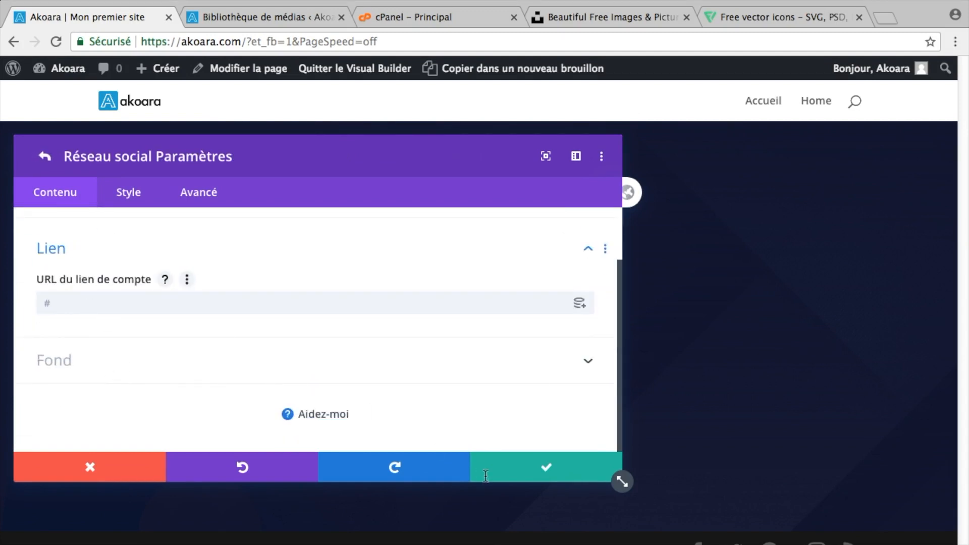
click(549, 473)
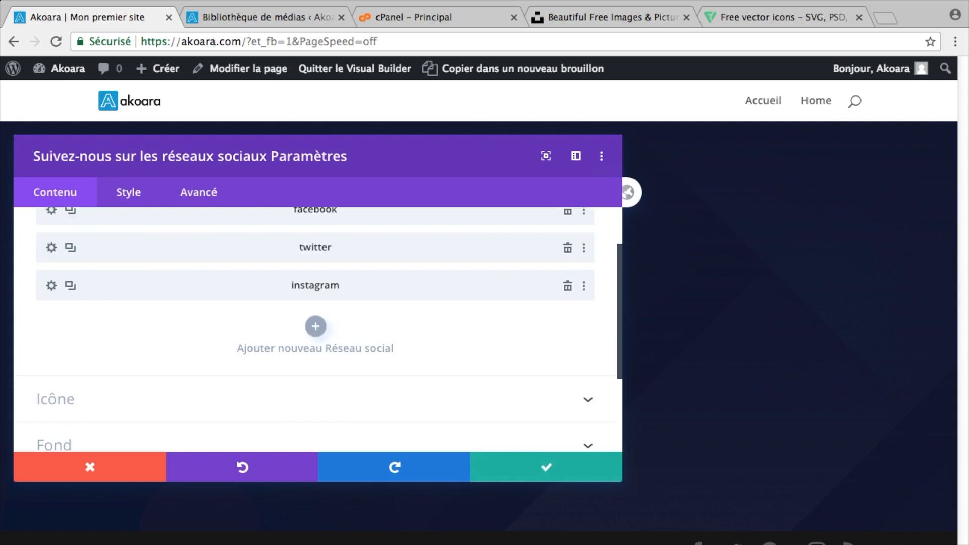
click(539, 467)
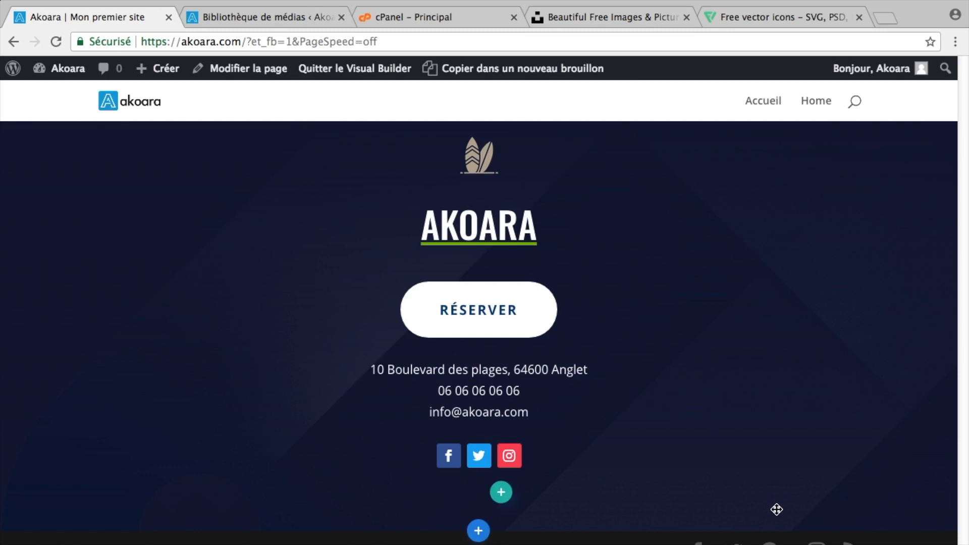
Switch to Firefox, reload the public akoara.com page and review all its sections down to the Akoara contact footer.
mouse_move(717, 458)
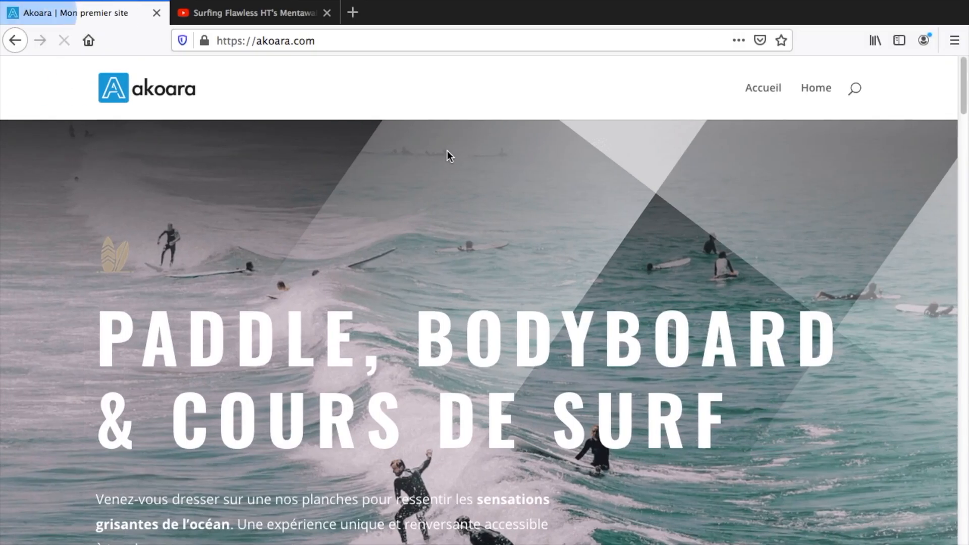
scroll(446, 160, down, 6)
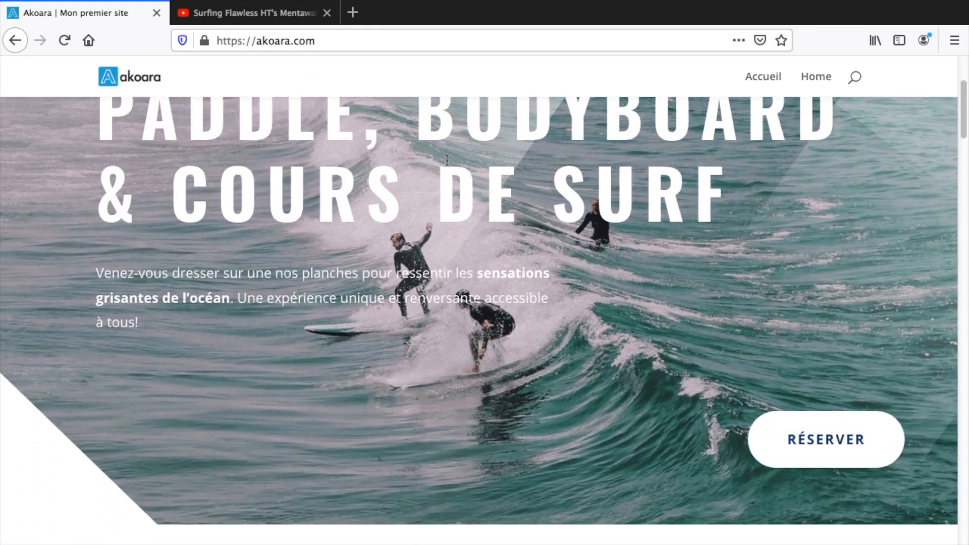
scroll(446, 160, down, 8)
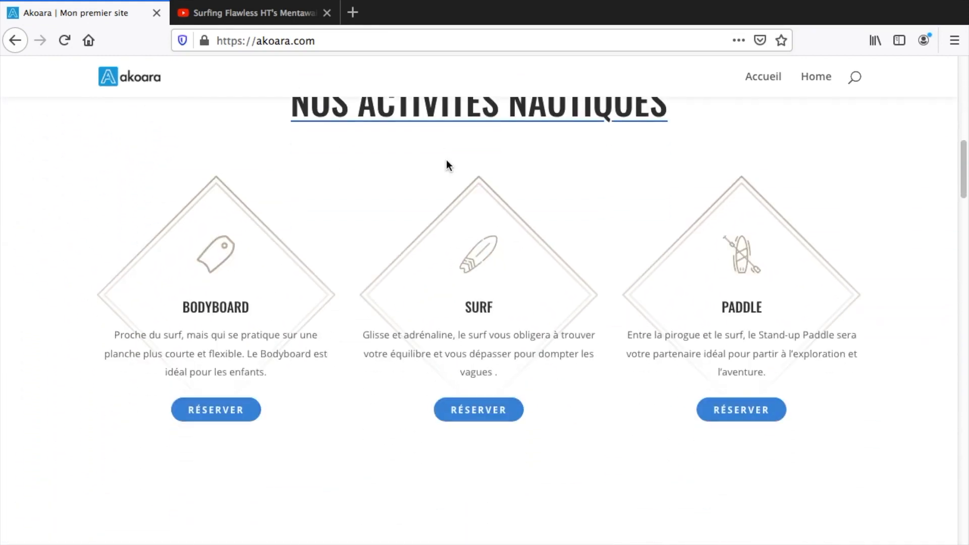
scroll(446, 165, down, 8)
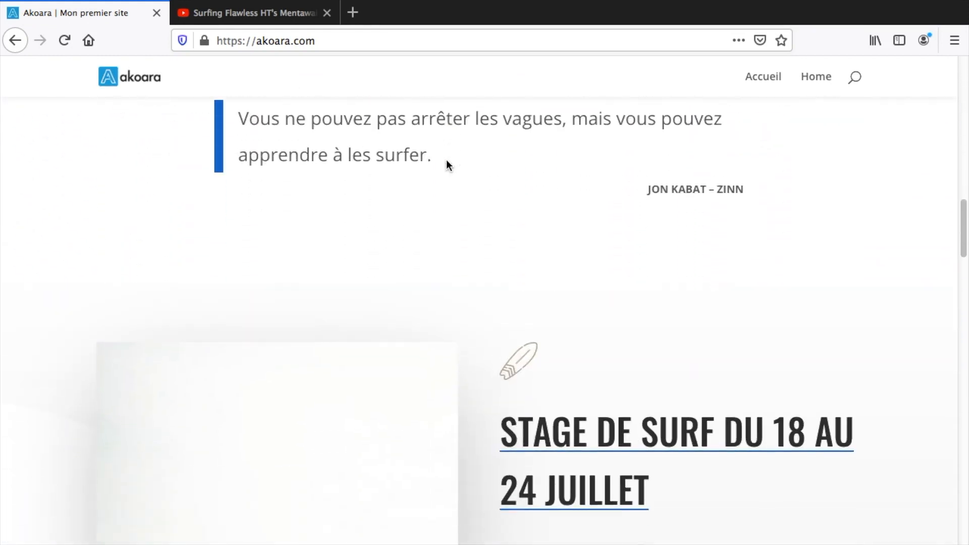
scroll(447, 163, down, 8)
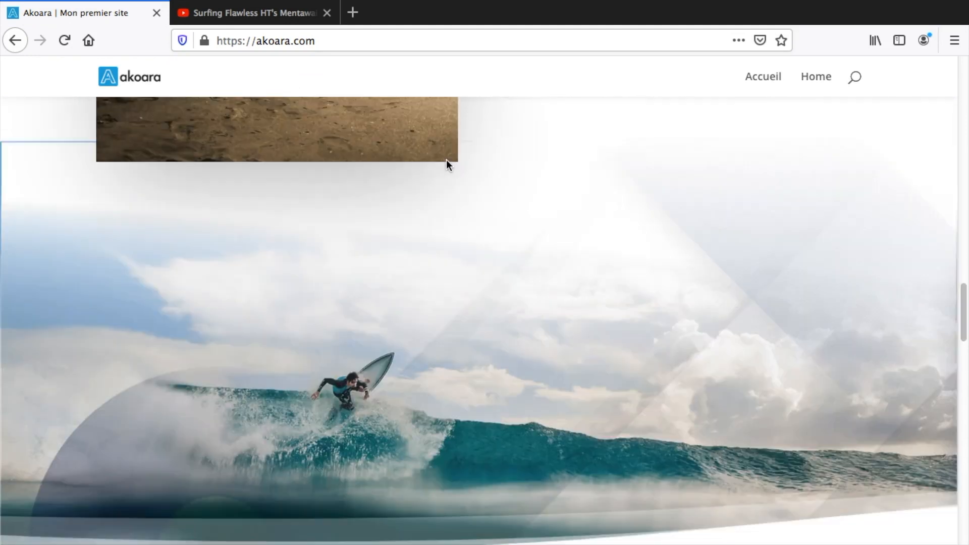
scroll(446, 160, down, 20)
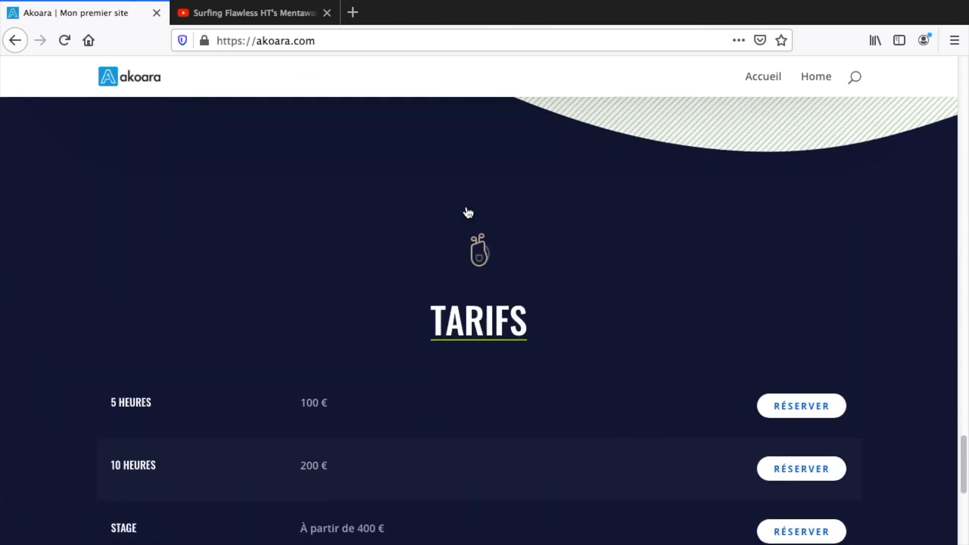
scroll(468, 212, down, 10)
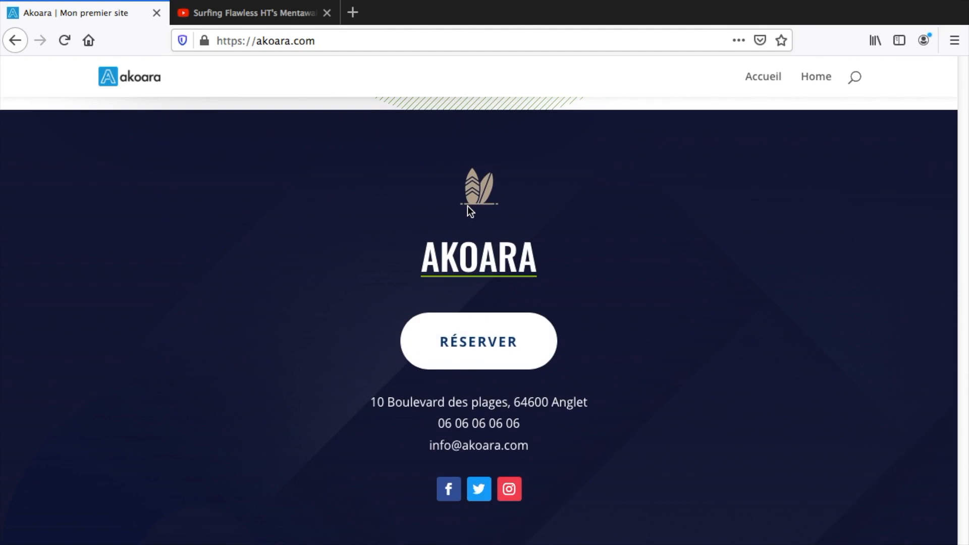